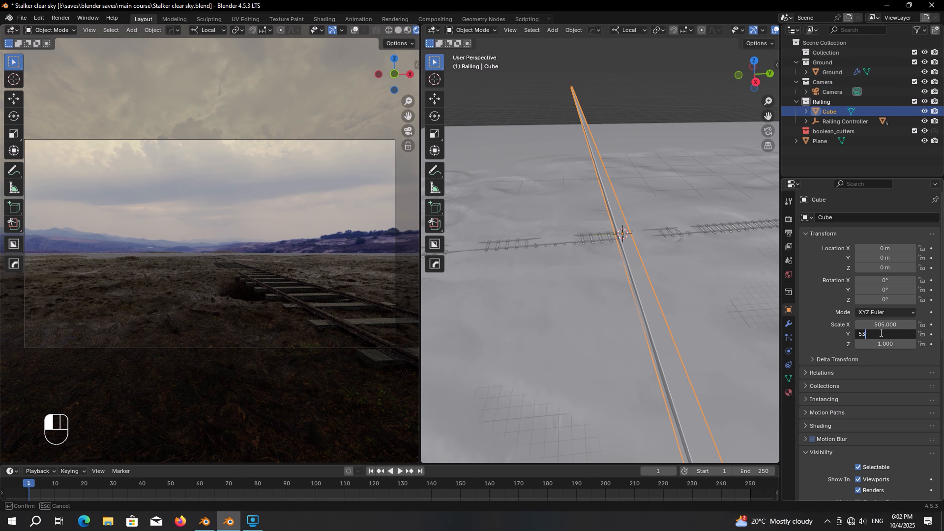
# Step: Set the cube's Y scale to 534 and Z scale to 440
pyautogui.press('Return')
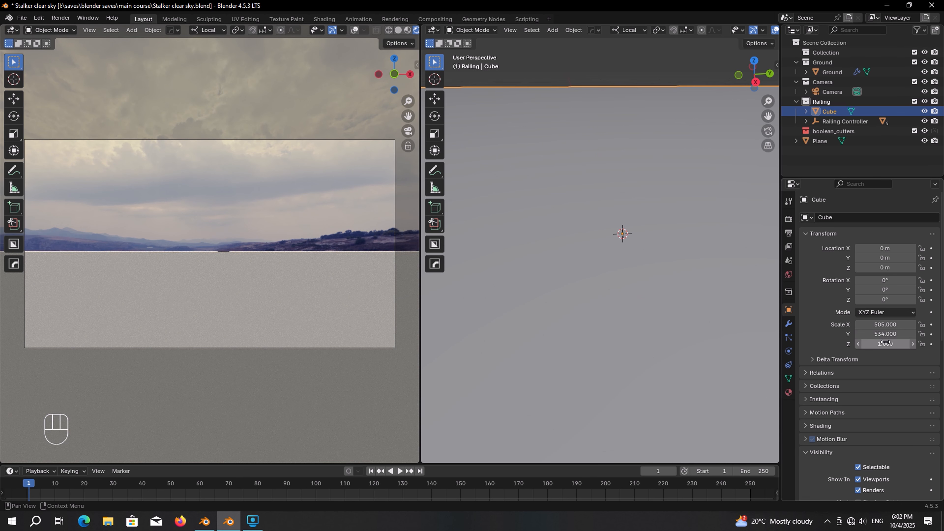
pyautogui.click(886, 343)
pyautogui.write('440')
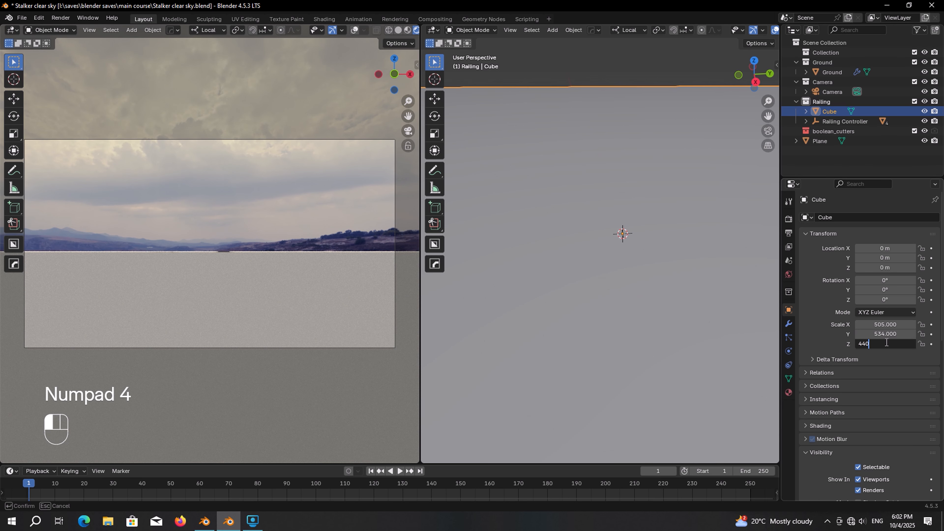
pyautogui.press('Return')
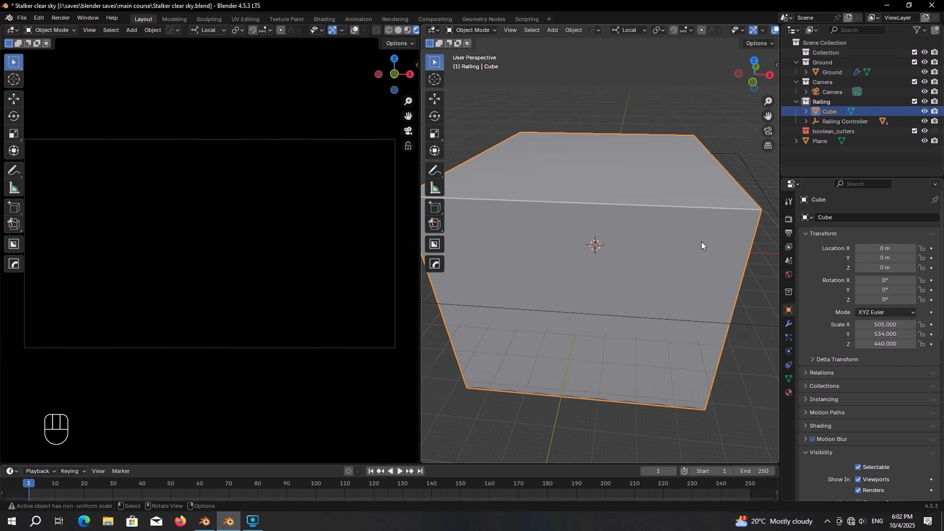
# Step: Rename the cube to 'Fog'
pyautogui.press('F2')
pyautogui.write('Fog')
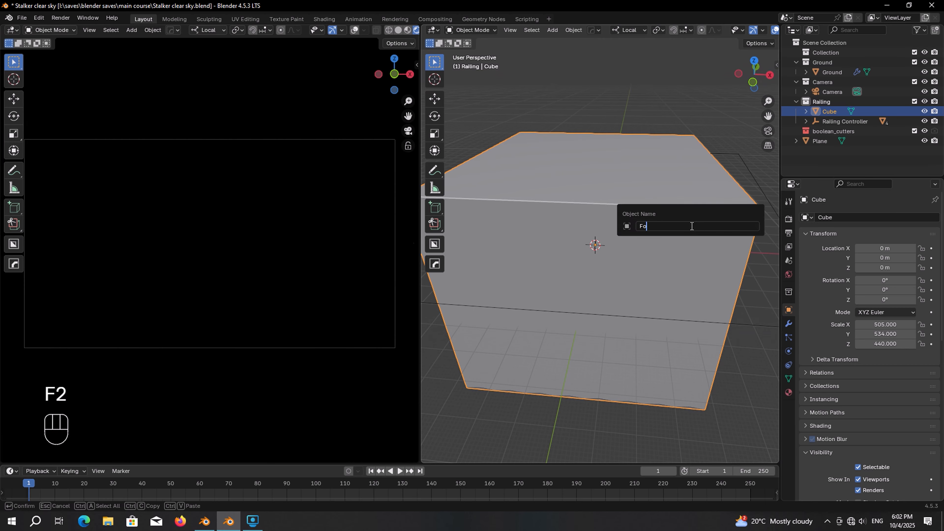
pyautogui.press('Return')
# Step: Move Fog into a new collection named 'Volume'
pyautogui.press('m')
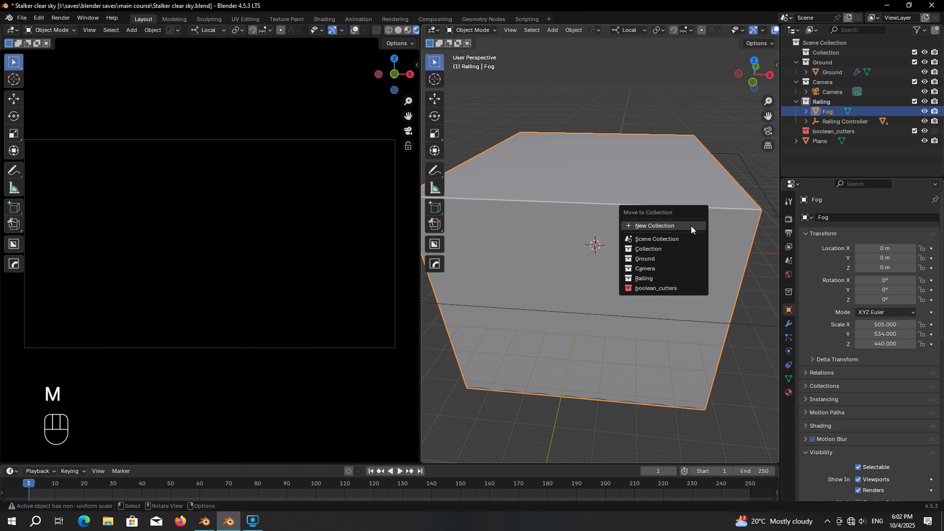
pyautogui.click(691, 225)
pyautogui.write('Volume')
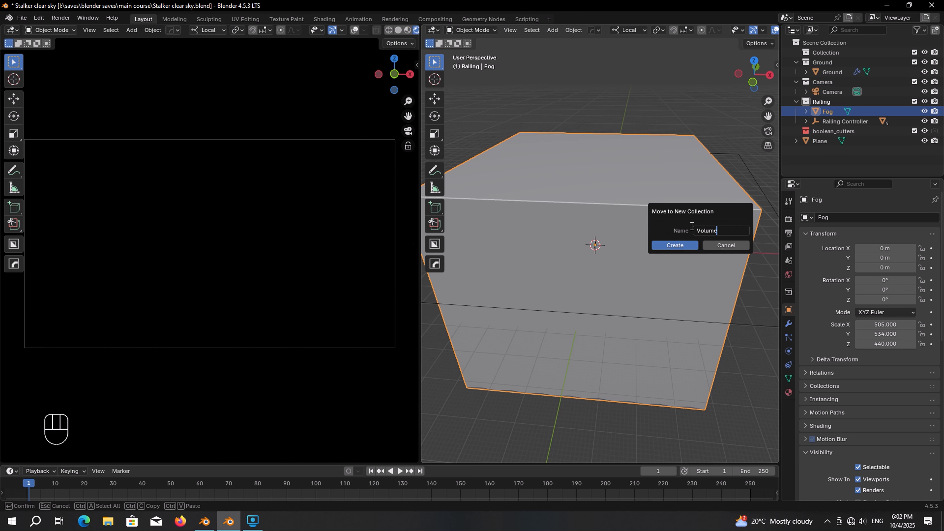
pyautogui.press('Return')
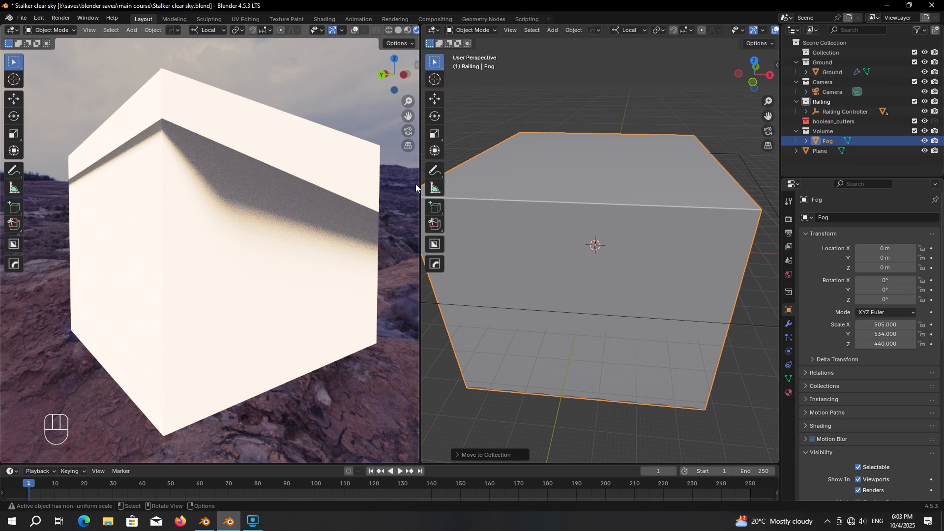
# Step: Turn the second view into a Shader Editor and create a new material named 'Fog'
pyautogui.click(439, 29)
pyautogui.click(463, 111)
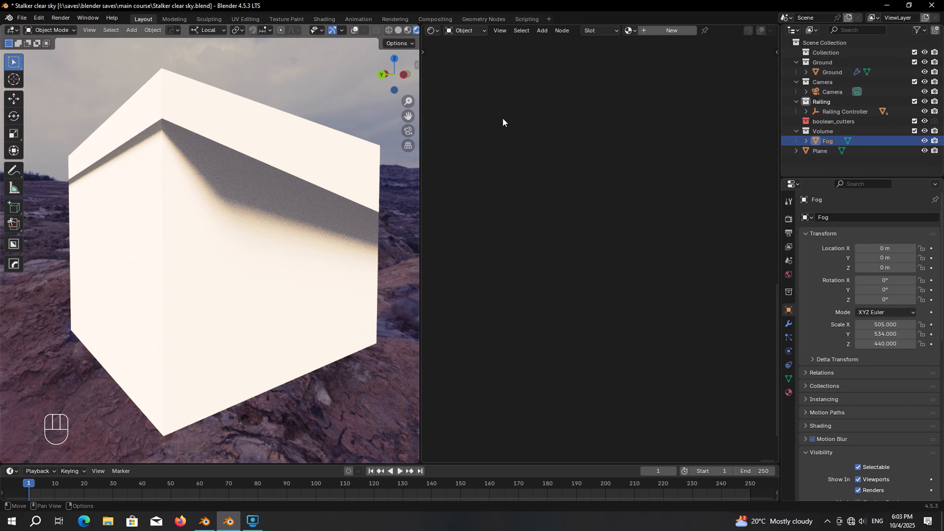
pyautogui.click(673, 33)
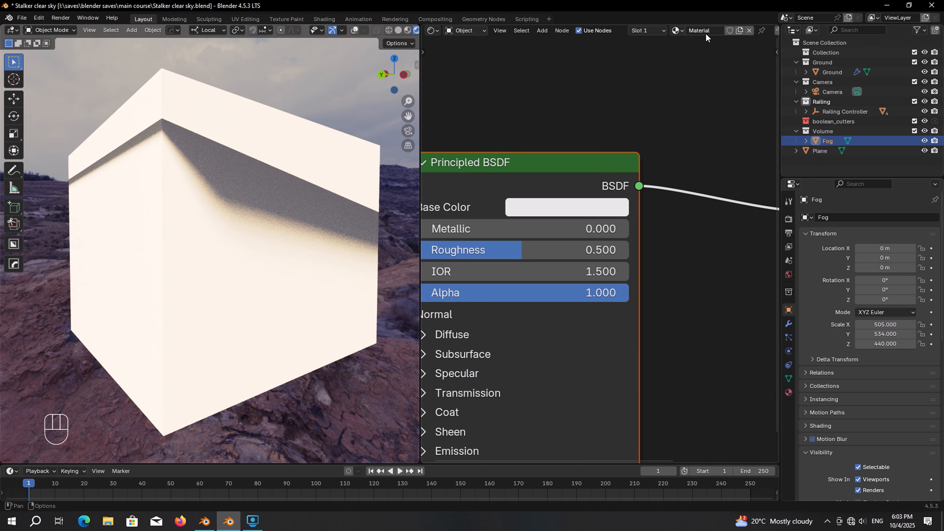
pyautogui.doubleClick(704, 31)
pyautogui.write('Fog')
pyautogui.press('Return')
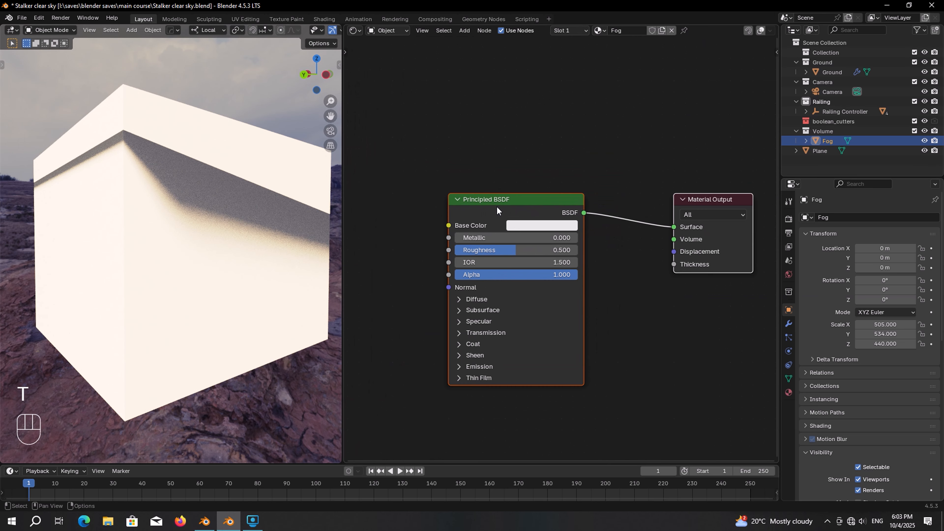
# Step: Replace the Principled BSDF with two Volume Scatter nodes, one above the other
pyautogui.click(496, 209)
pyautogui.press('x')
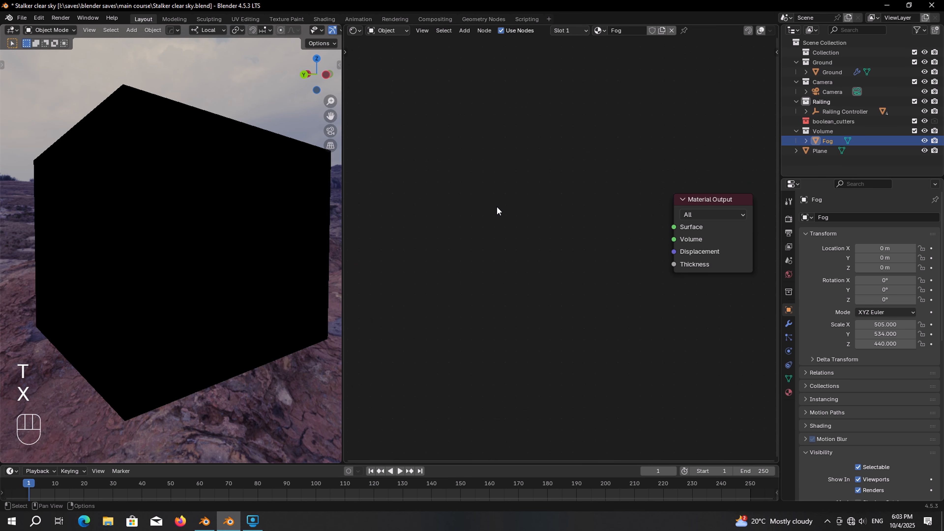
pyautogui.hotkey('shift', 'a')
pyautogui.click(549, 207)
pyautogui.write('volu')
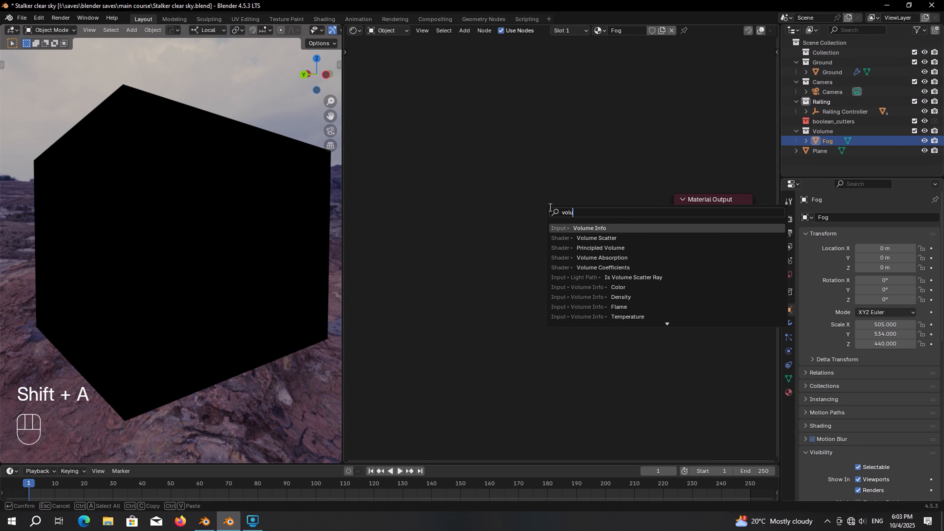
pyautogui.press('Down')
pyautogui.press('Return')
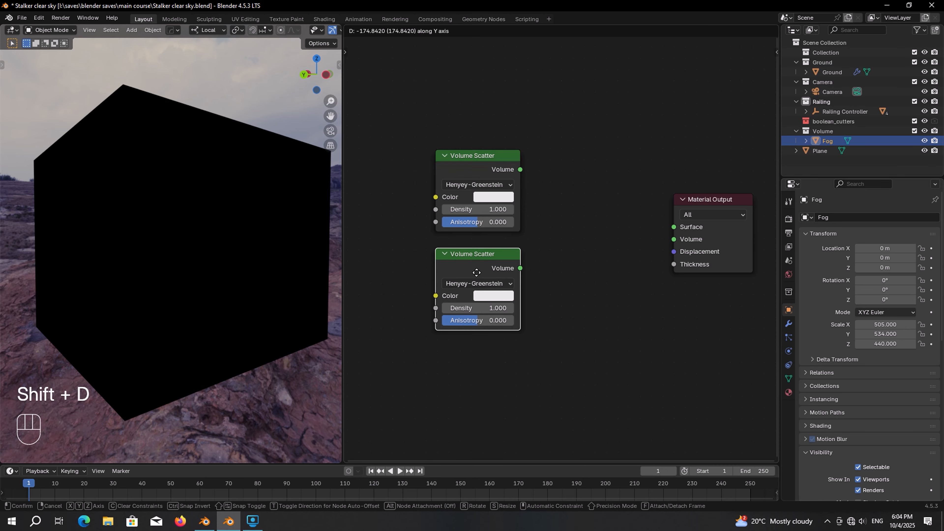
pyautogui.click(475, 302)
# Step: Mix both Volume Scatters through a Mix Shader into the Material Output's Volume input
pyautogui.hotkey('shift', 'a')
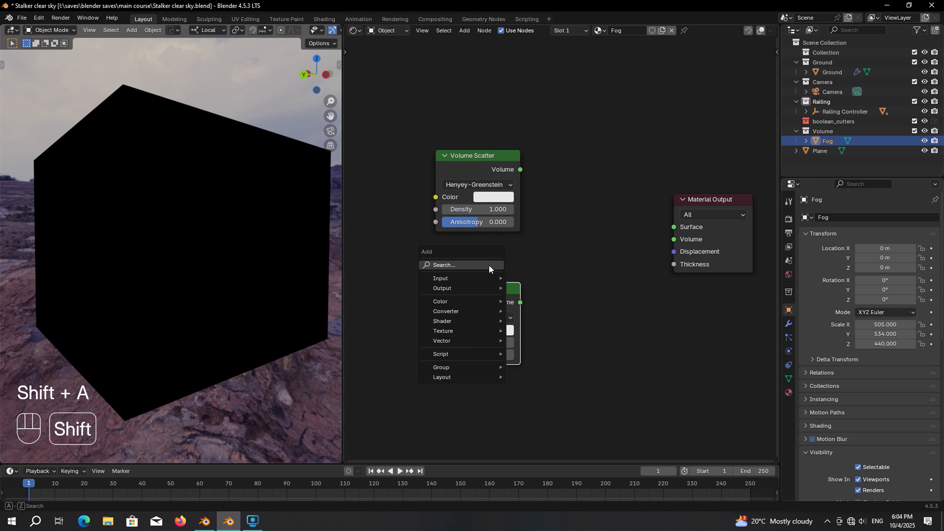
pyautogui.write('mix')
pyautogui.click(531, 316)
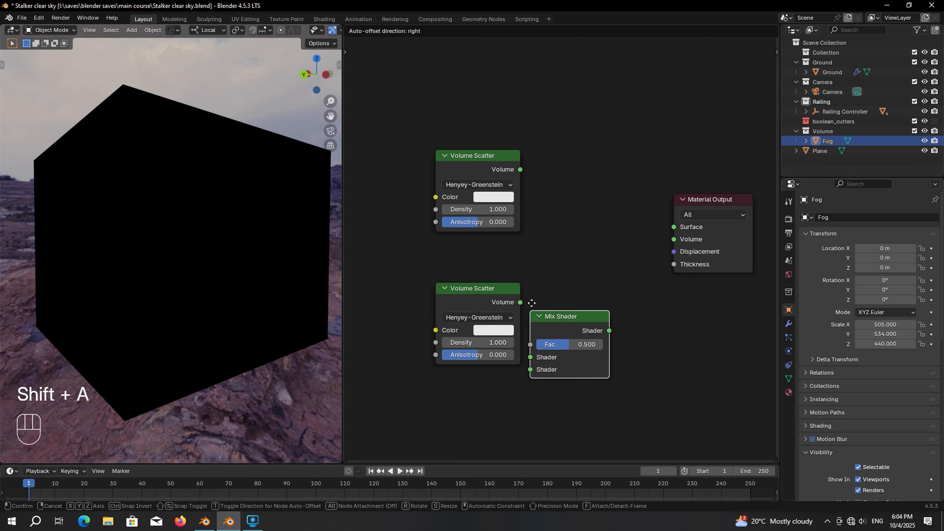
pyautogui.click(556, 219)
pyautogui.moveTo(520, 169); pyautogui.dragTo(556, 256)
pyautogui.moveTo(520, 301); pyautogui.dragTo(556, 268)
pyautogui.moveTo(635, 230); pyautogui.dragTo(657, 183)
pyautogui.moveTo(651, 233); pyautogui.dragTo(673, 240)
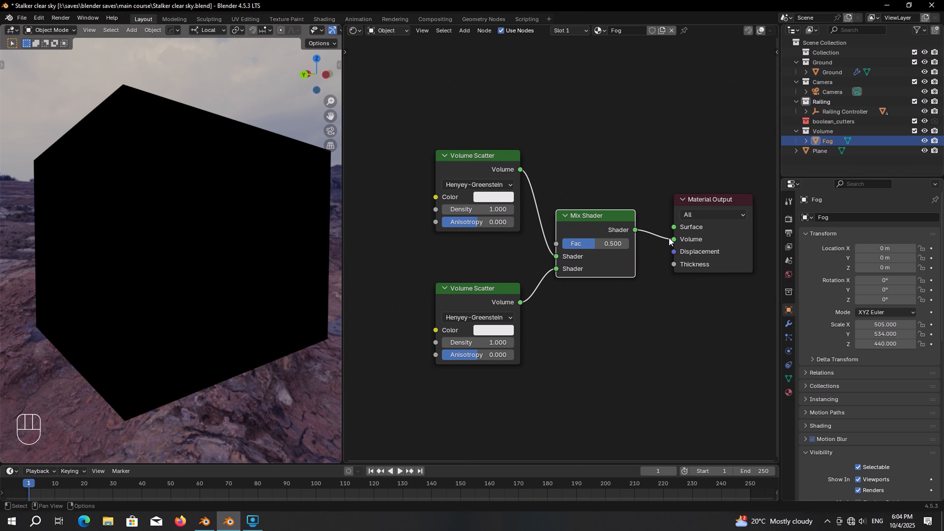
pyautogui.moveTo(350, 260); pyautogui.dragTo(546, 260, button='middle')
# Step: Add a Noise Texture and connect its Color to both Volume Scatter nodes
pyautogui.hotkey('shift', 'a')
pyautogui.write('nois')
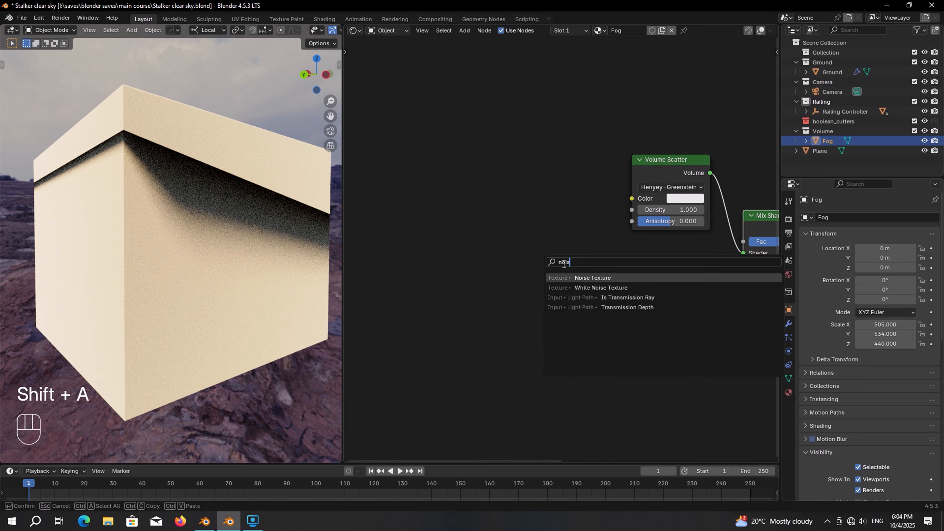
pyautogui.press('Return')
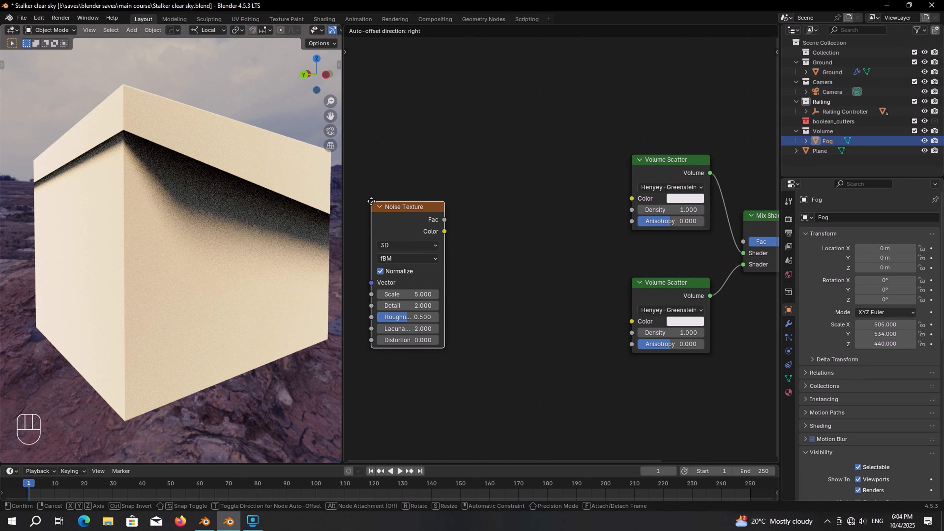
pyautogui.click(386, 208)
pyautogui.moveTo(424, 227); pyautogui.dragTo(708, 198)
pyautogui.moveTo(423, 228); pyautogui.dragTo(708, 321)
pyautogui.press('KP_Decimal')
# Step: Set the Noise Texture to Scale 10, Detail 12.6 and Roughness 0.62
pyautogui.click(512, 304)
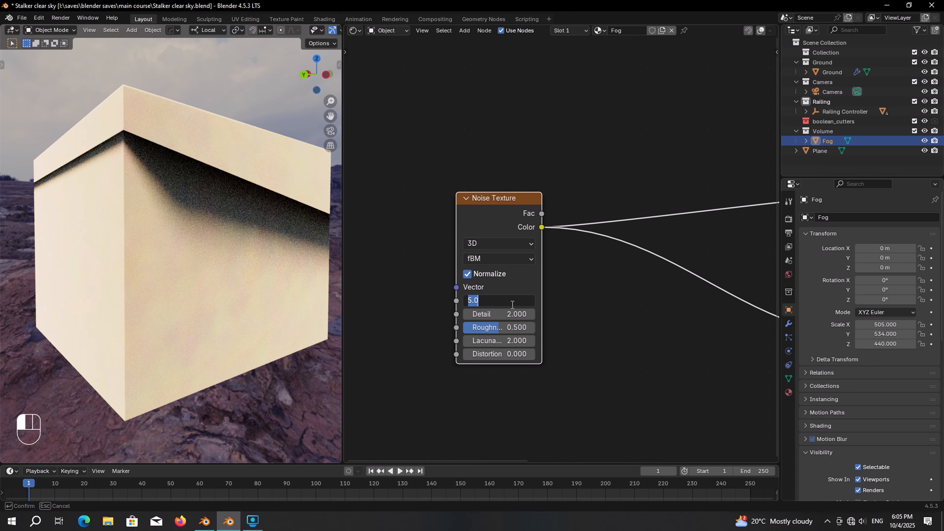
pyautogui.write('10')
pyautogui.press('Return')
pyautogui.click(494, 313)
pyautogui.write('1')
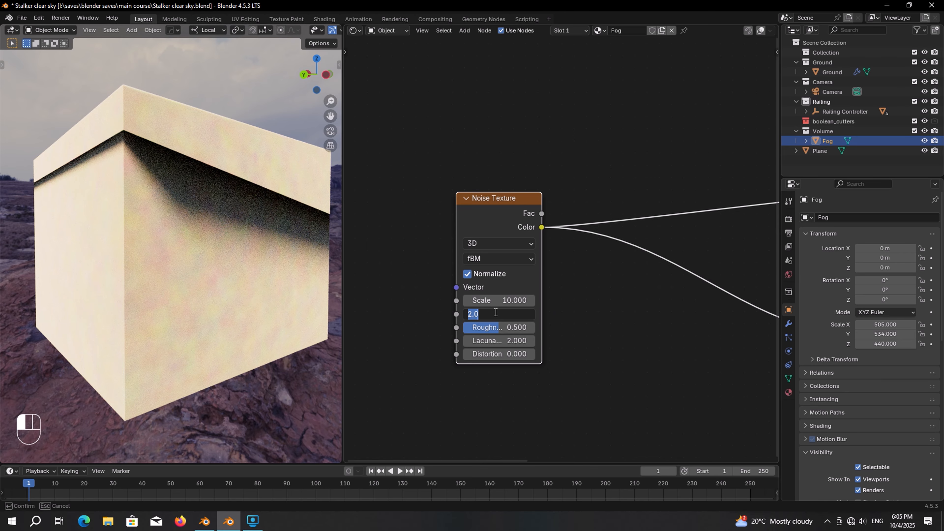
pyautogui.write('2.6')
pyautogui.press('Return')
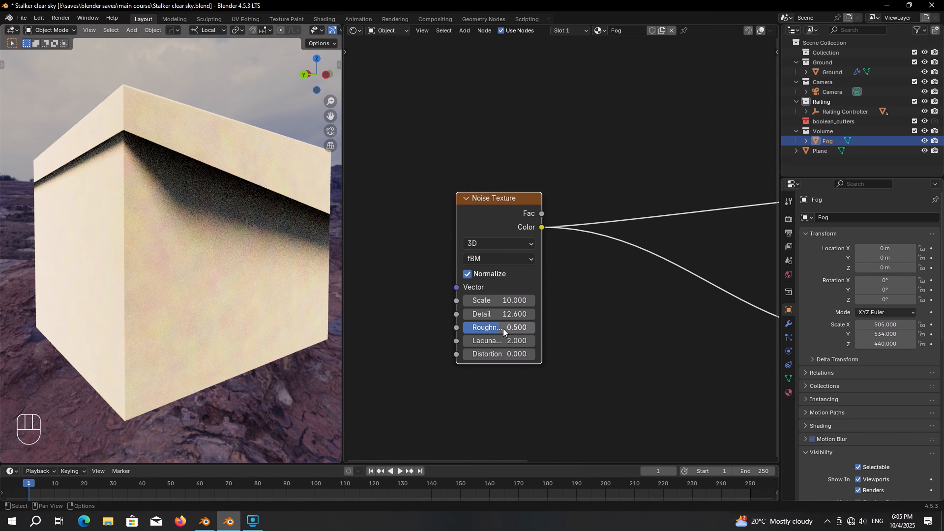
pyautogui.click(504, 328)
pyautogui.write('0.62')
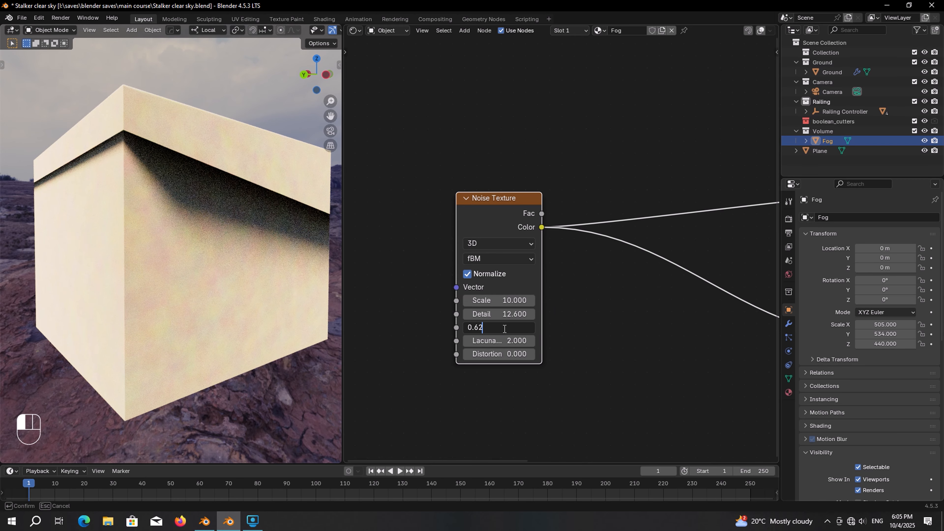
pyautogui.press('Return')
pyautogui.moveTo(503, 328); pyautogui.dragTo(578, 333, button='middle')
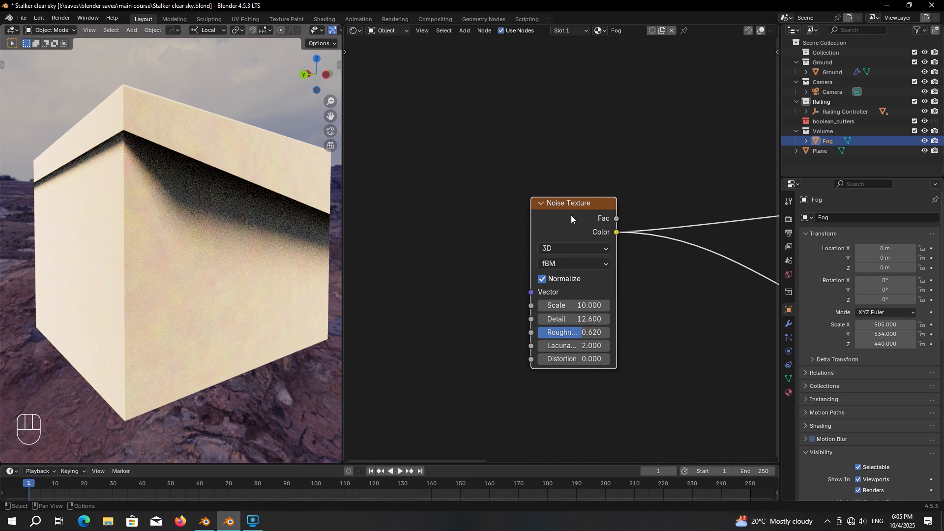
# Step: Add Texture Coordinate and Mapping nodes to the noise with Ctrl+T
pyautogui.hotkey('ctrl', 't')
pyautogui.press('g')
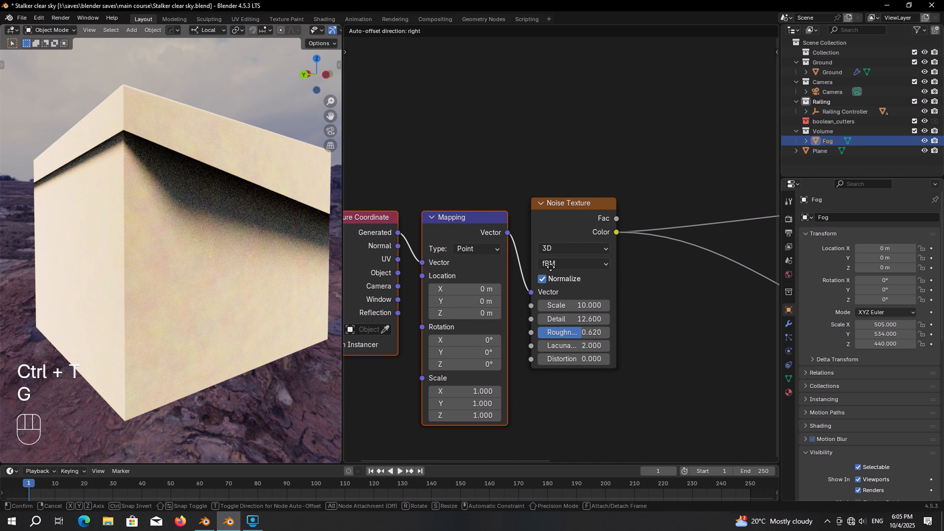
pyautogui.click(549, 264)
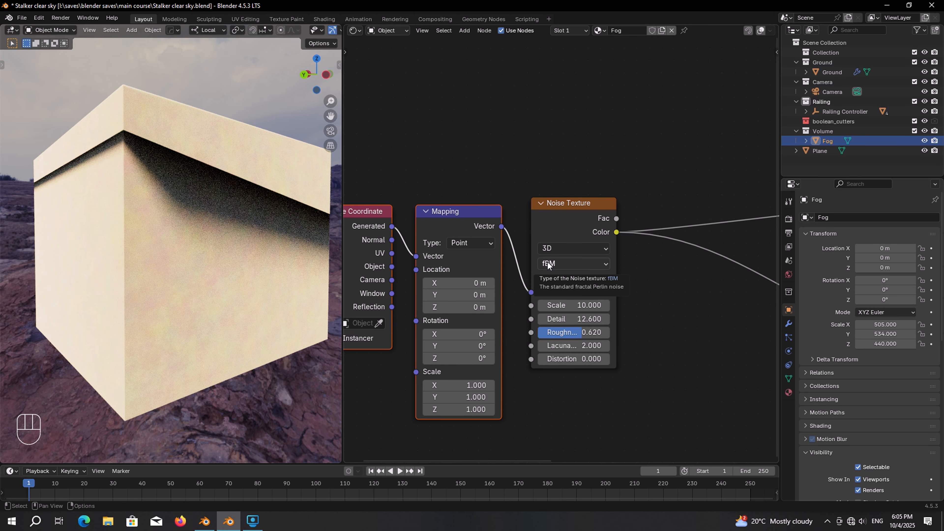
pyautogui.moveTo(706, 246); pyautogui.dragTo(289, 271, button='middle')
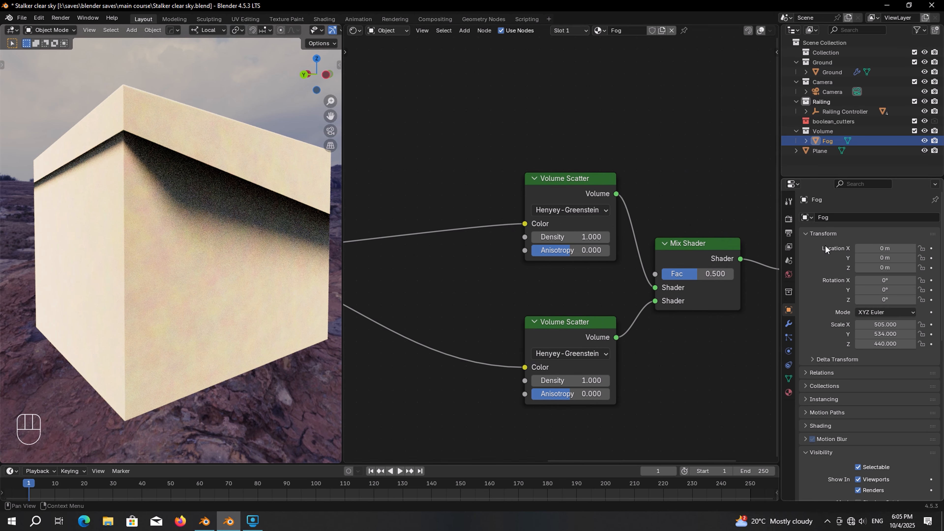
pyautogui.scroll(4, 636, 241)
# Step: Set the upper Volume Scatter's Anisotropy to 0.117 and the lower one's Density to 0.004
pyautogui.click(590, 249)
pyautogui.write('0.117')
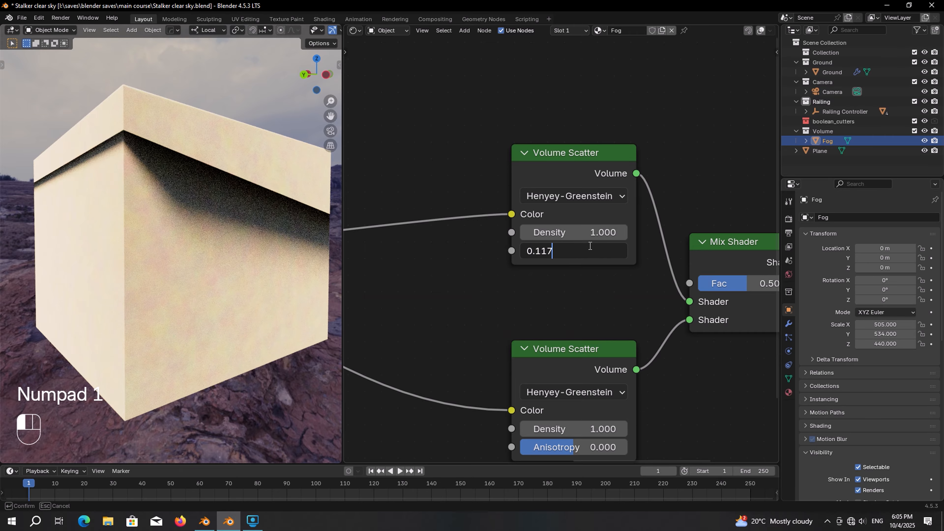
pyautogui.press('Return')
pyautogui.moveTo(623, 286); pyautogui.dragTo(634, 154, button='middle')
pyautogui.click(615, 294)
pyautogui.write('0.')
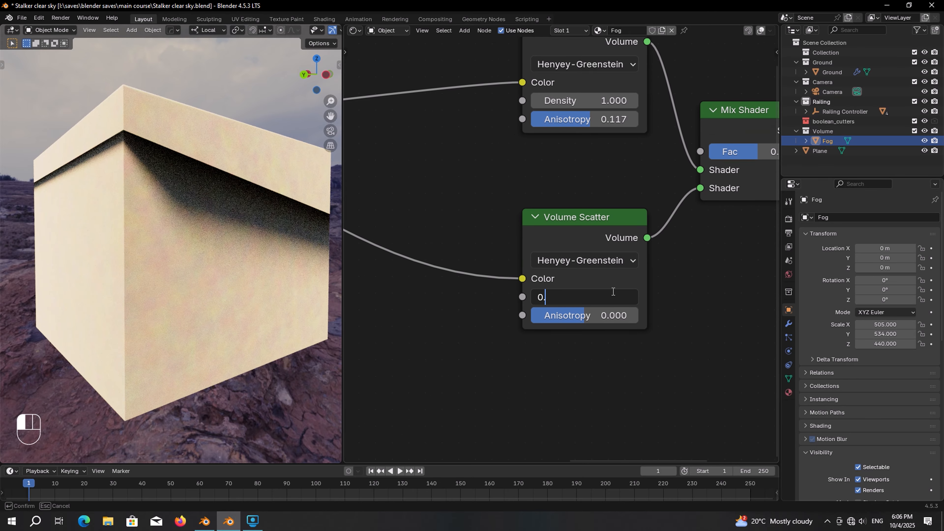
pyautogui.write('004')
pyautogui.press('Return')
pyautogui.scroll(-4, 546, 245)
pyautogui.moveTo(465, 188); pyautogui.dragTo(648, 292, button='middle')
pyautogui.scroll(1, 594, 265)
pyautogui.hotkey('shift', 'a')
# Step: Insert a Color Ramp on the noise link and make its white stop light blue CAE2FFFF
pyautogui.write('c')
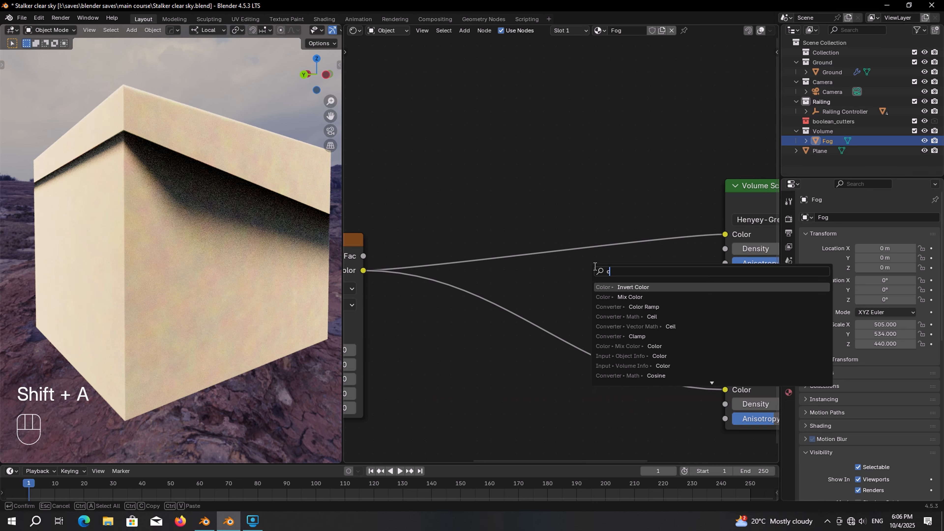
pyautogui.click(648, 307)
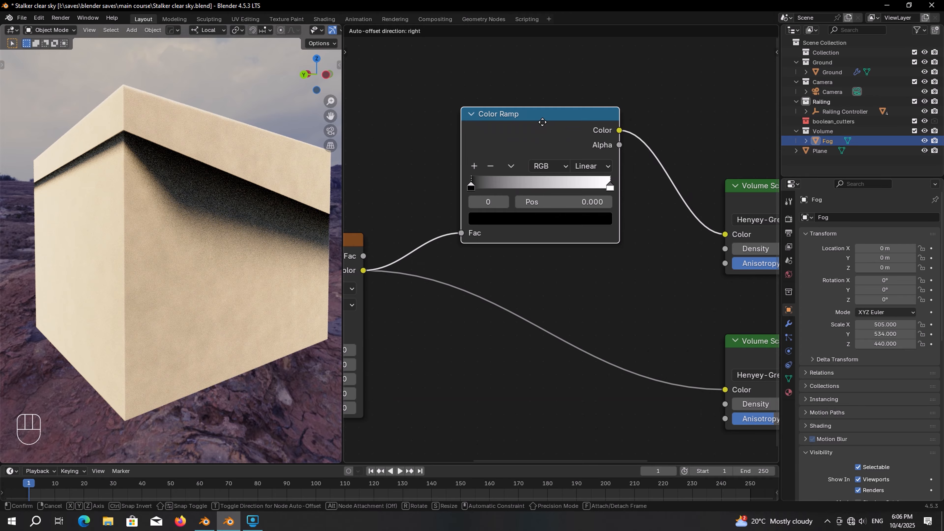
pyautogui.click(543, 122)
pyautogui.scroll(2, 550, 148)
pyautogui.moveTo(650, 180); pyautogui.dragTo(572, 178)
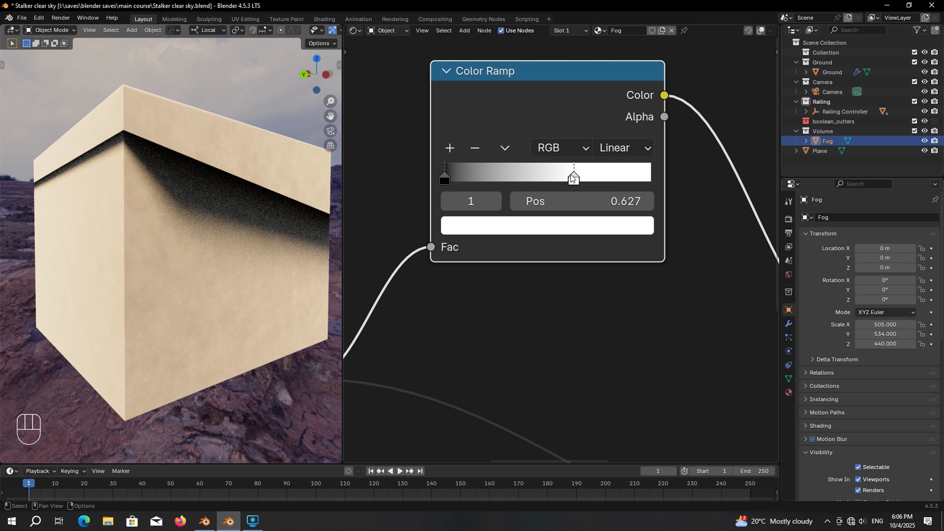
pyautogui.click(560, 227)
pyautogui.click(562, 488)
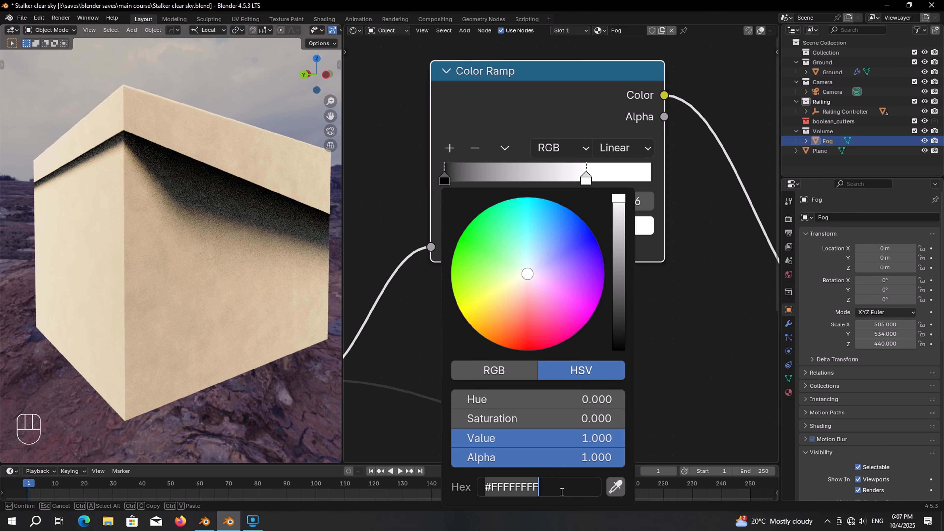
pyautogui.write('CA')
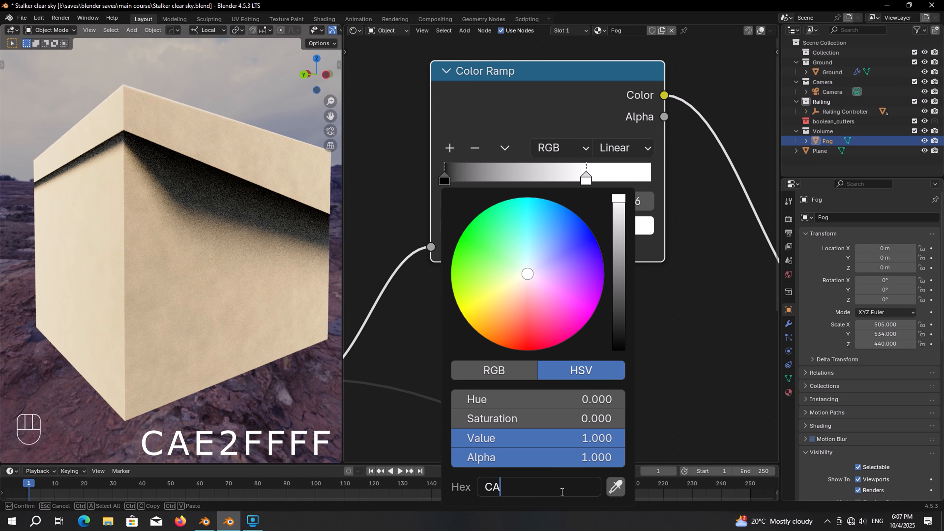
pyautogui.write('E2FFFF')
pyautogui.press('Return')
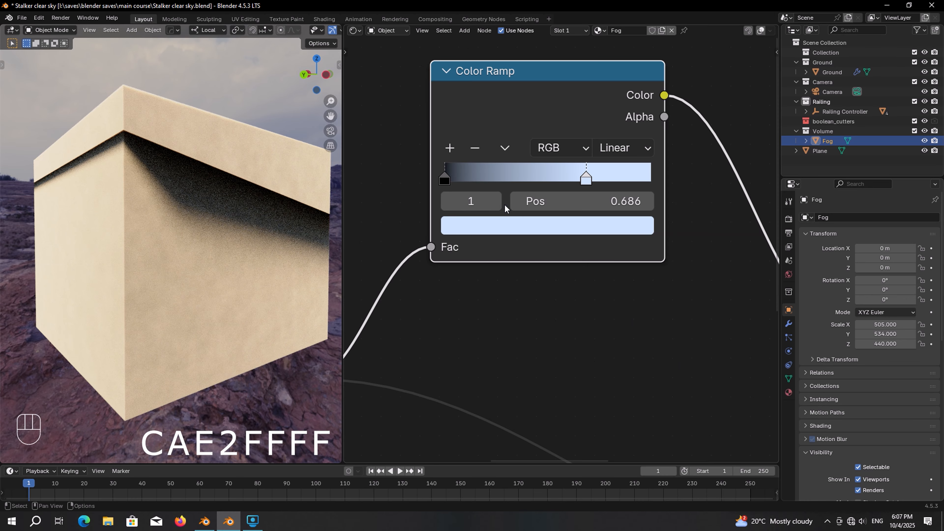
# Step: Add a middle Color Ramp stop coloured beige C1B1A7FF
pyautogui.click(450, 148)
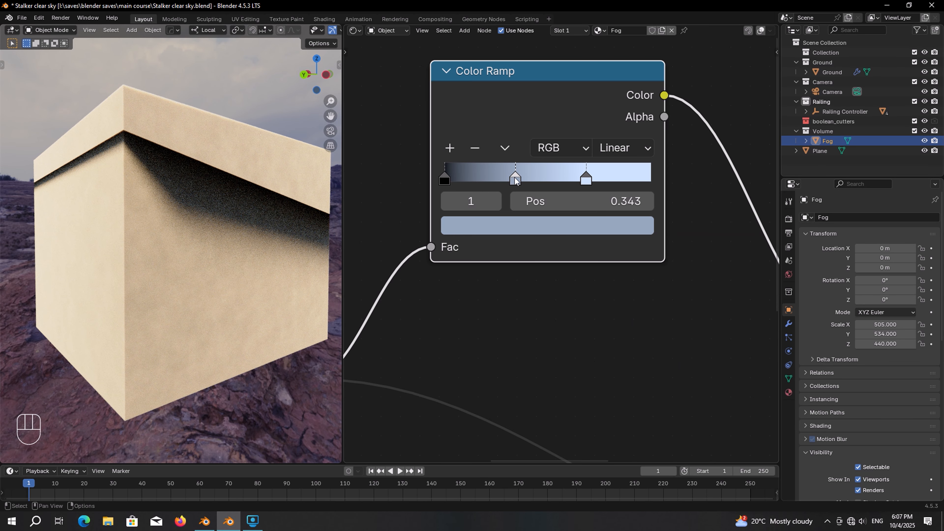
pyautogui.moveTo(516, 180); pyautogui.dragTo(517, 180)
pyautogui.click(544, 226)
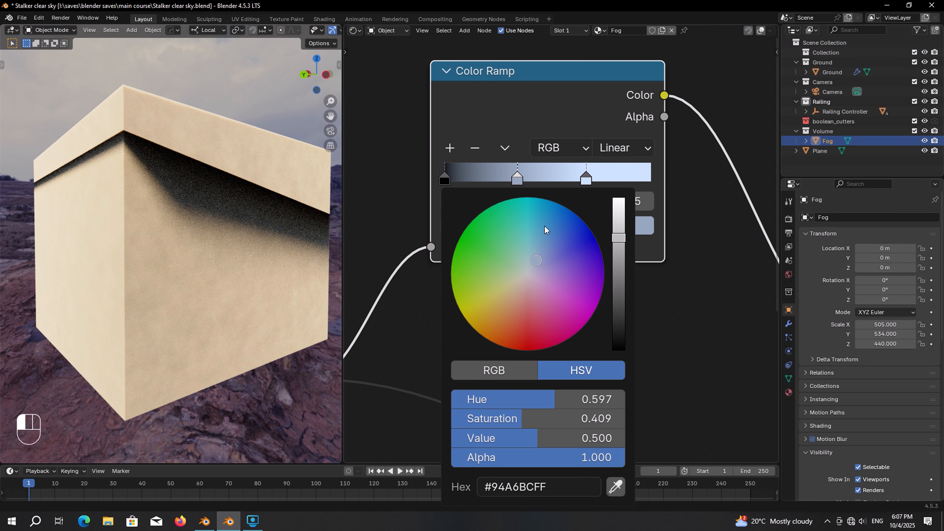
pyautogui.click(572, 493)
pyautogui.write('C1')
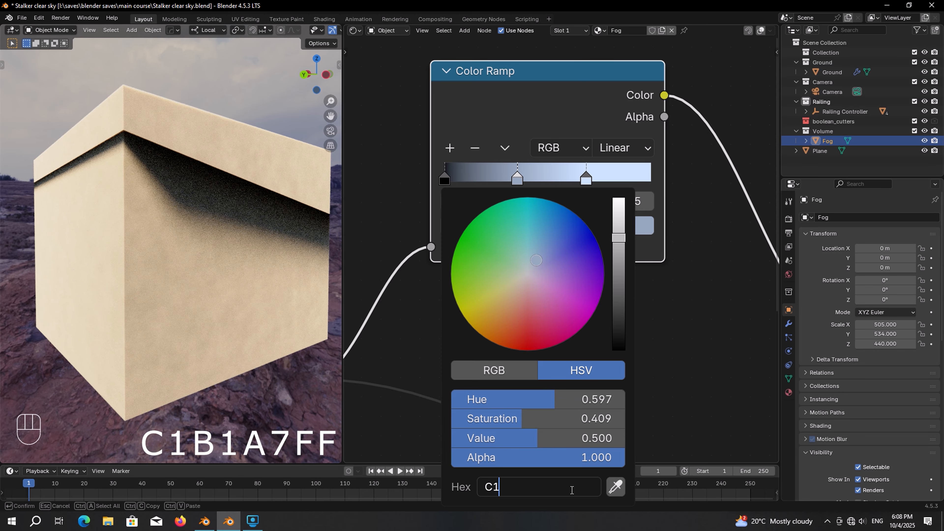
pyautogui.write('B1A7FF')
pyautogui.press('Return')
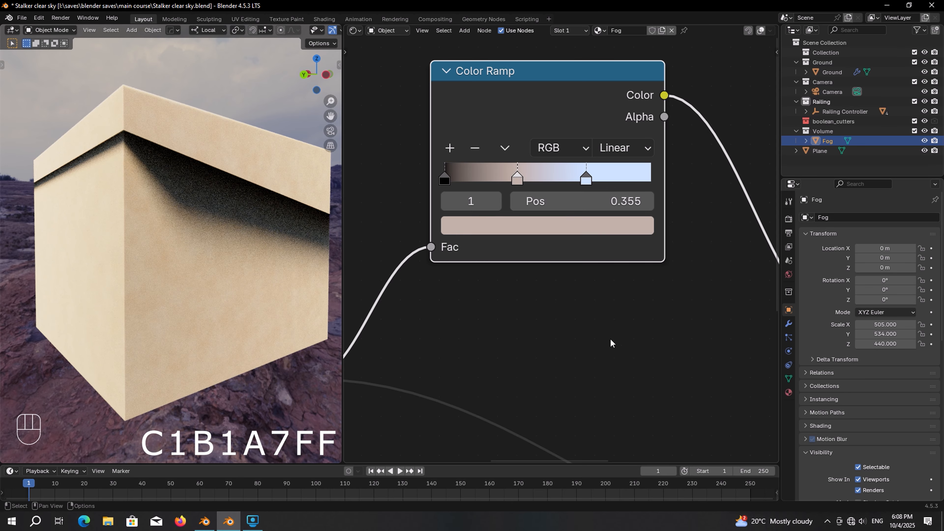
# Step: Move the black stop to 0.259, make it cream FFF5EBFF, and link noise Fac to Density
pyautogui.moveTo(449, 185); pyautogui.dragTo(507, 194)
pyautogui.click(537, 228)
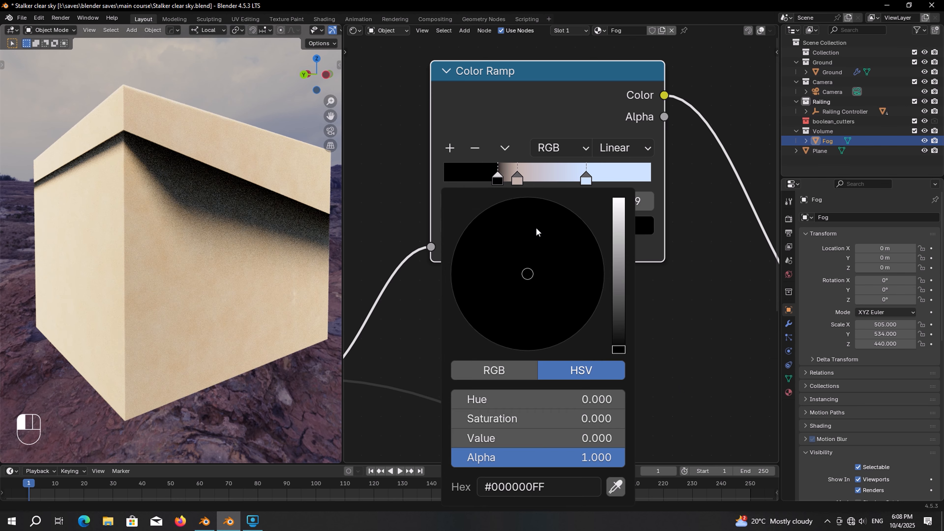
pyautogui.click(569, 493)
pyautogui.write('FFF')
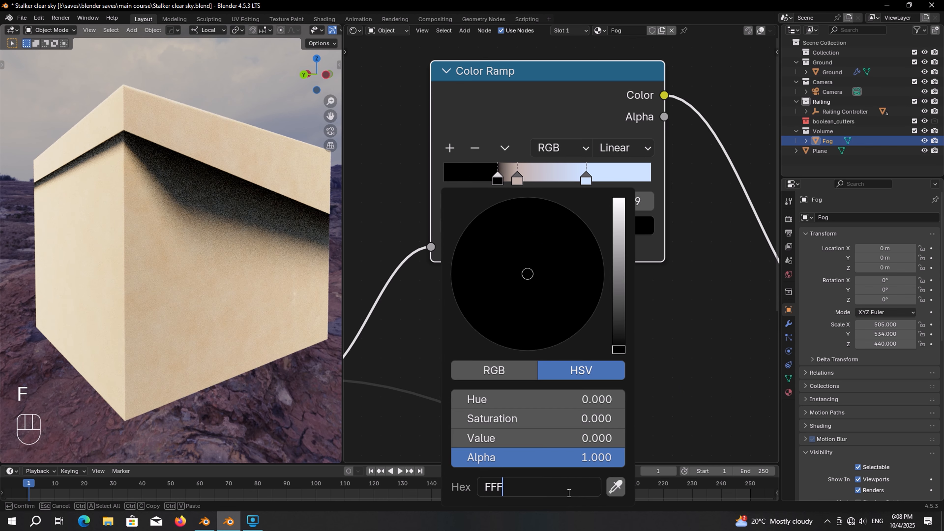
pyautogui.write('5EBFF')
pyautogui.press('Return')
pyautogui.hotkey('ctrl', 's')
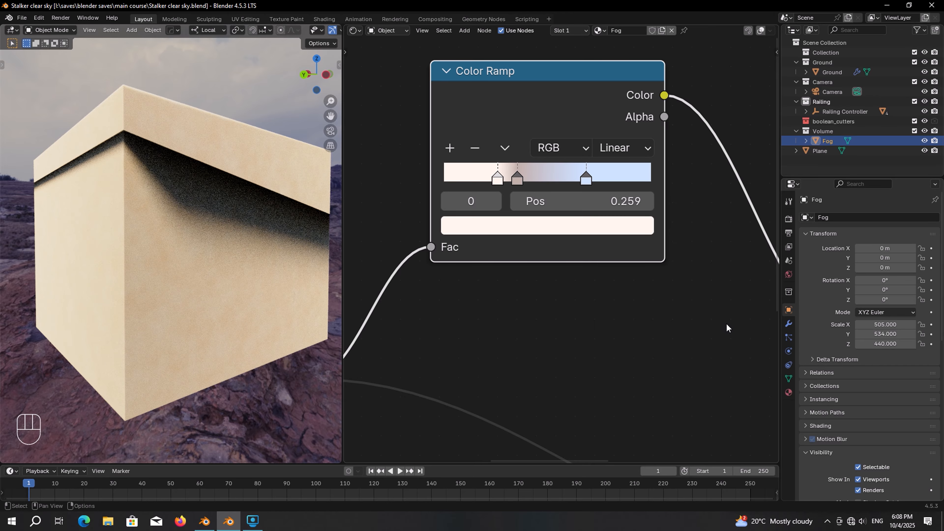
pyautogui.scroll(-3, 727, 327)
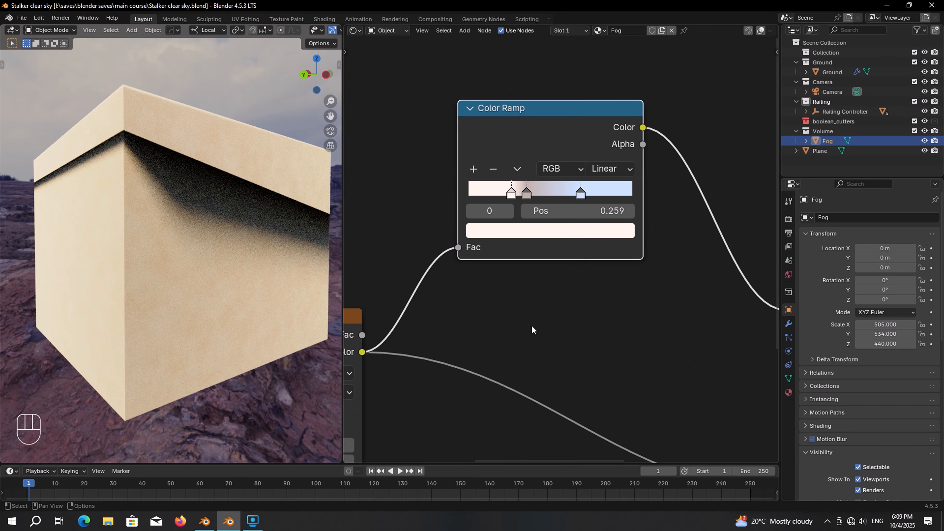
pyautogui.moveTo(416, 313); pyautogui.dragTo(723, 305)
# Step: Drop a second Color Ramp onto the link with its black stop at 0.582
pyautogui.scroll(1, 649, 310)
pyautogui.hotkey('shift', 'a')
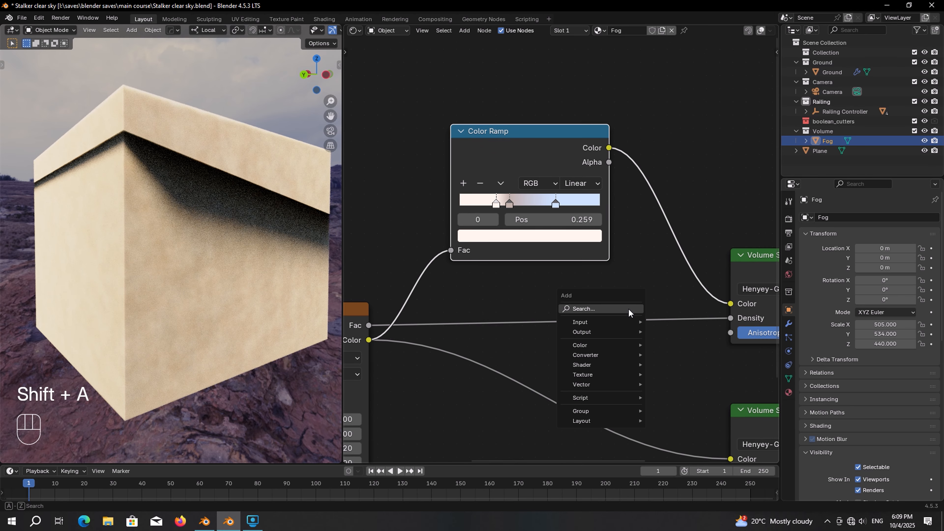
pyautogui.write('color')
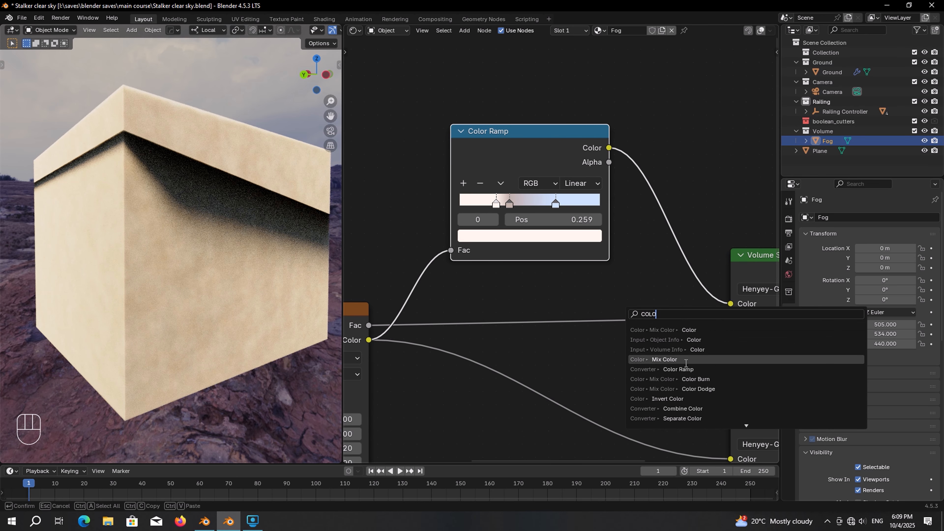
pyautogui.click(683, 369)
pyautogui.click(477, 276)
pyautogui.scroll(1, 479, 277)
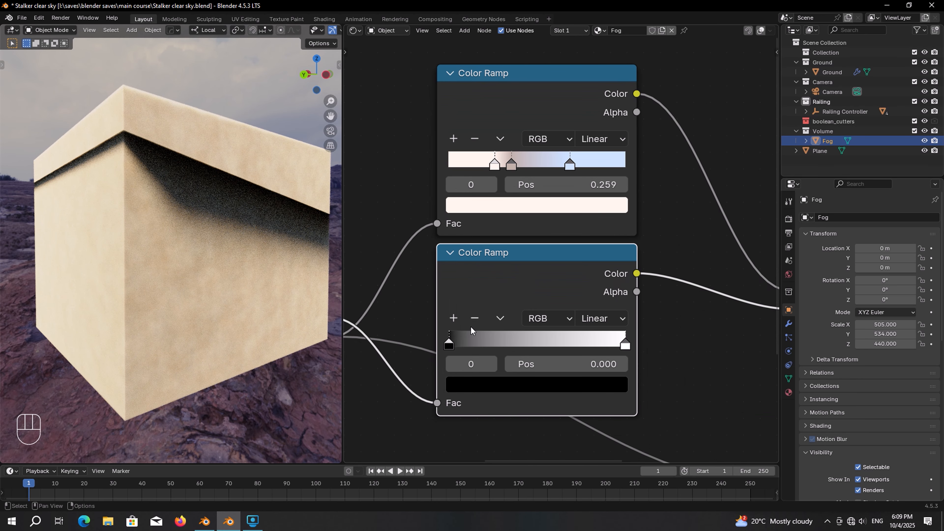
pyautogui.moveTo(448, 346); pyautogui.dragTo(551, 346)
pyautogui.hotkey('ctrl', 's')
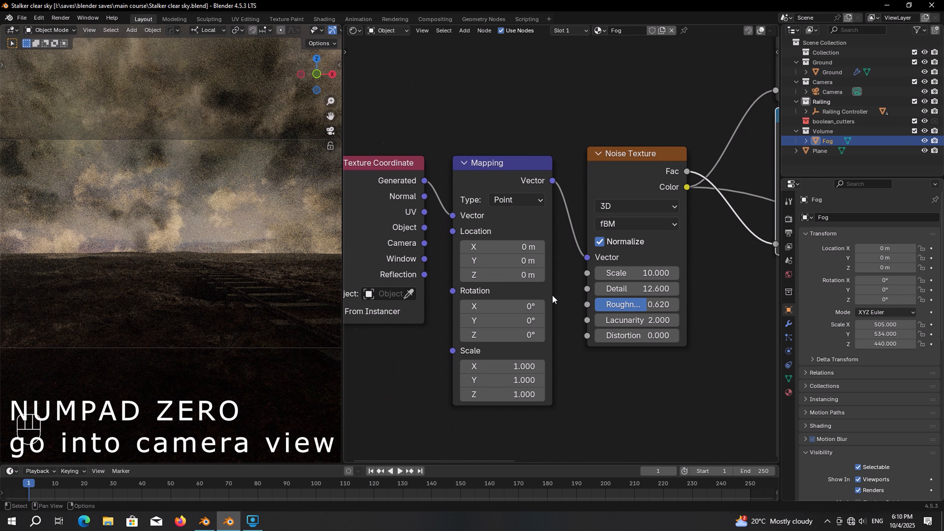
# Step: Set the Mapping node's scale to X 3.05, Y 1.15, Z 0.6
pyautogui.click(516, 366)
pyautogui.write('3')
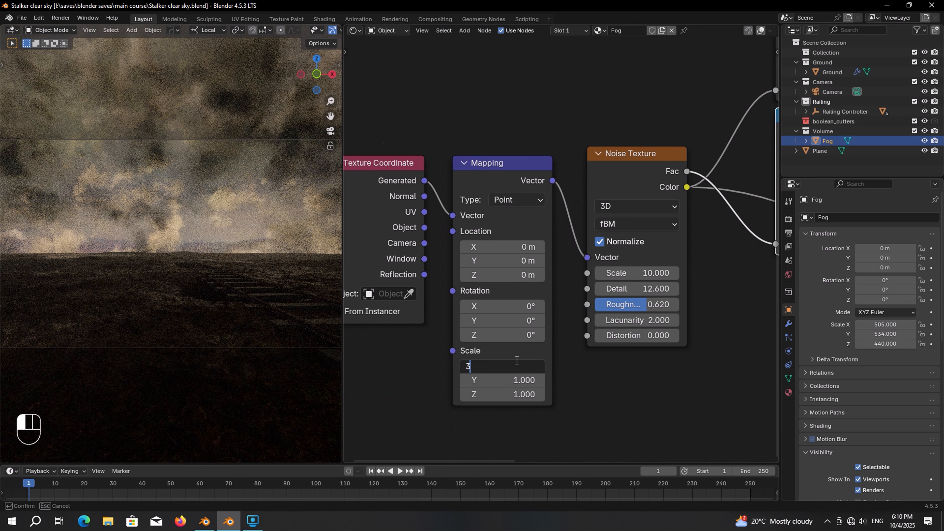
pyautogui.write('.05')
pyautogui.press('Return')
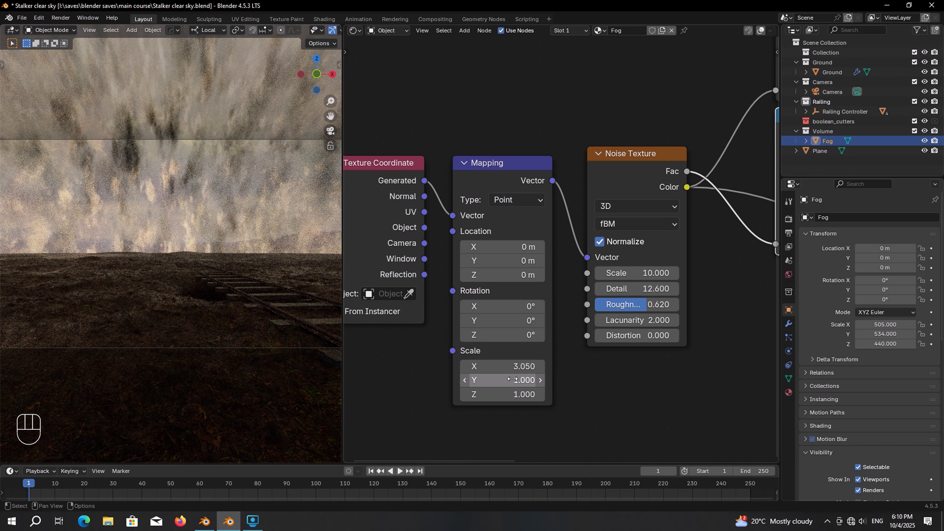
pyautogui.click(513, 378)
pyautogui.write('1.15')
pyautogui.press('Return')
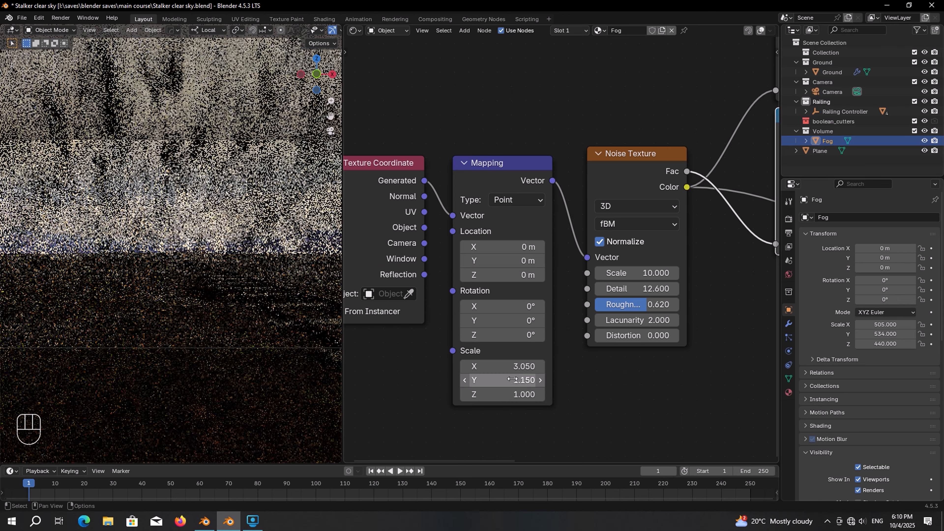
pyautogui.click(518, 395)
pyautogui.write('0')
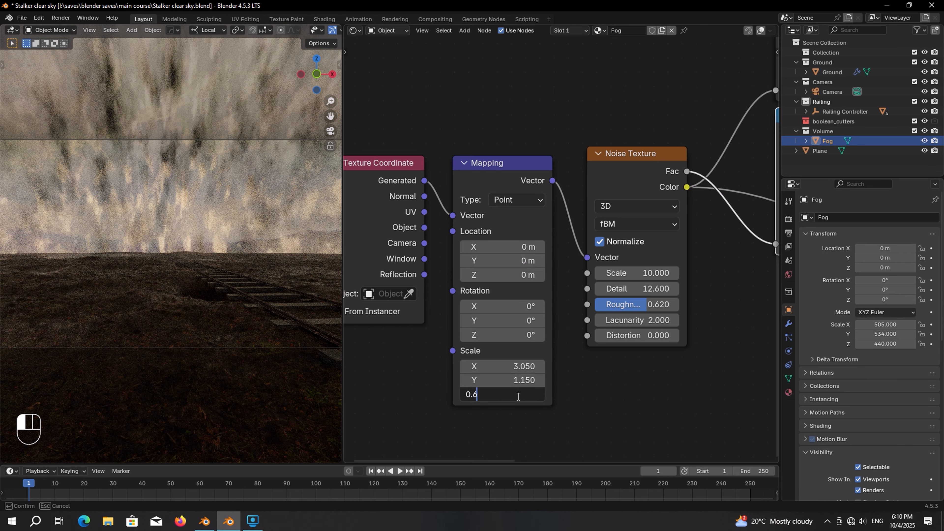
pyautogui.write('.6')
pyautogui.press('Return')
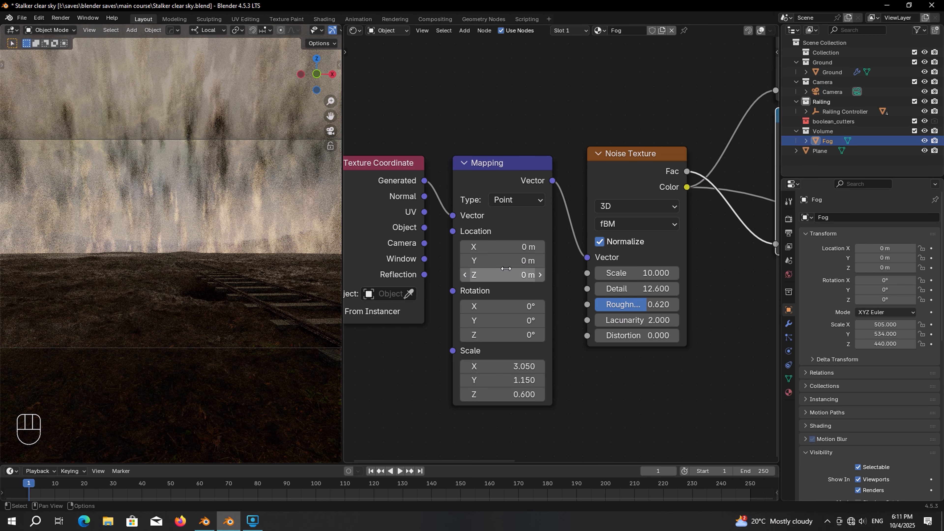
pyautogui.moveTo(742, 243); pyautogui.dragTo(465, 290, button='middle')
pyautogui.scroll(1, 466, 290)
pyautogui.moveTo(558, 255); pyautogui.dragTo(493, 286, button='middle')
pyautogui.scroll(1, 508, 231)
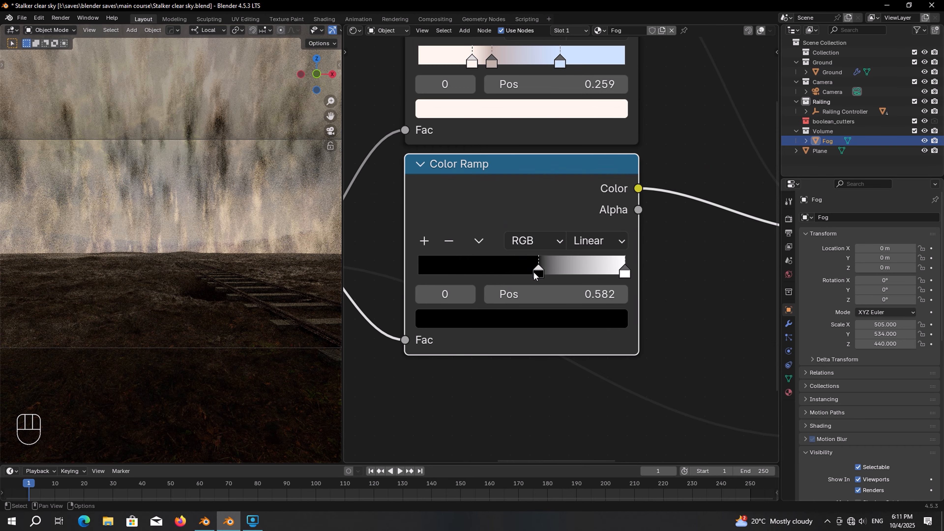
# Step: Give the second Color Ramp's black stop a brightness value of 0.008
pyautogui.click(530, 318)
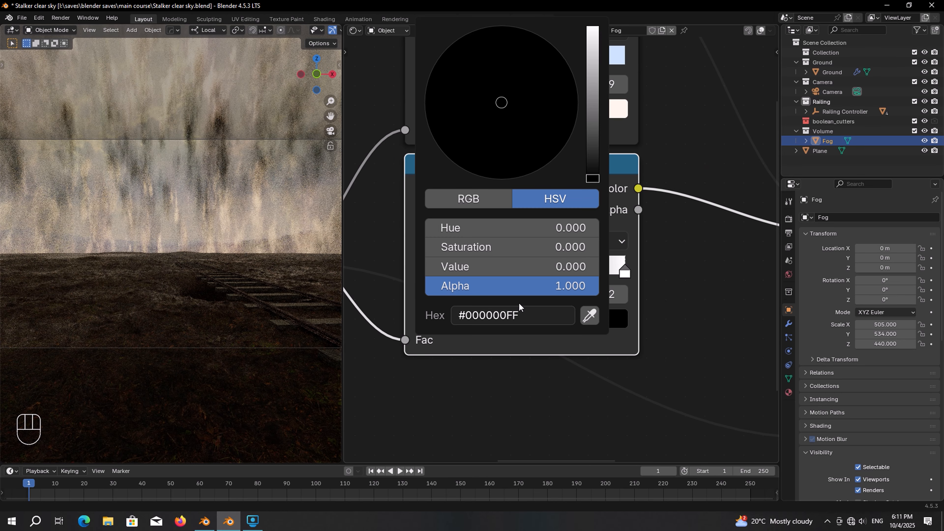
pyautogui.click(501, 270)
pyautogui.write('0.')
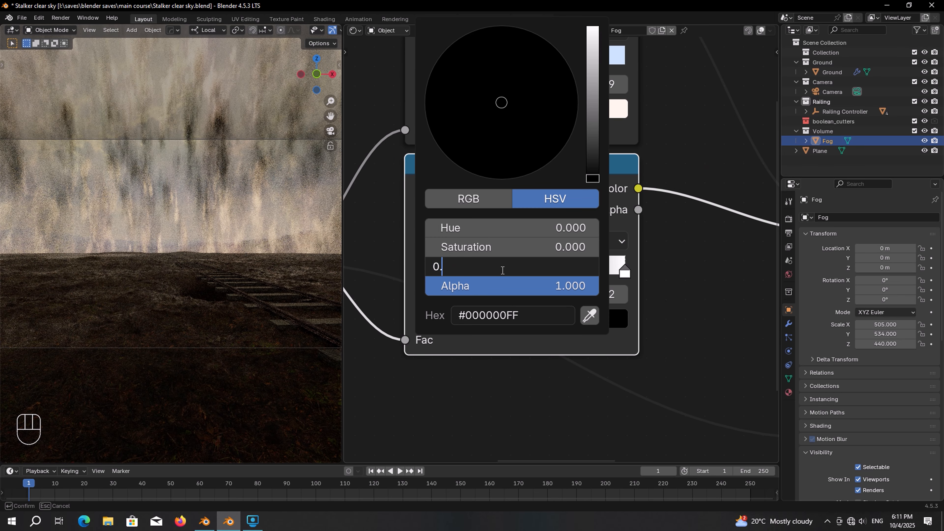
pyautogui.write('008')
pyautogui.press('Return')
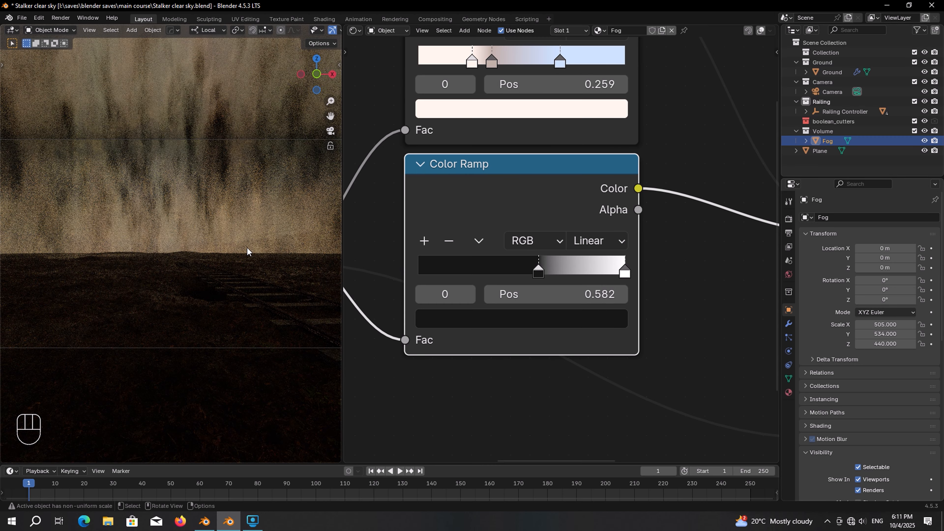
pyautogui.scroll(-5, 375, 280)
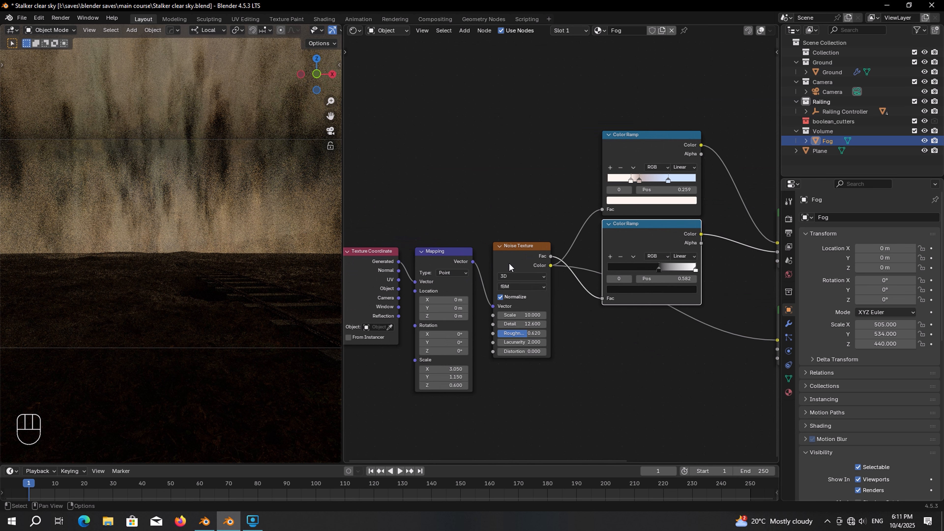
# Step: Open Render Properties' Light Paths and keep Volume bounces at 3
pyautogui.click(788, 219)
pyautogui.scroll(-6, 834, 333)
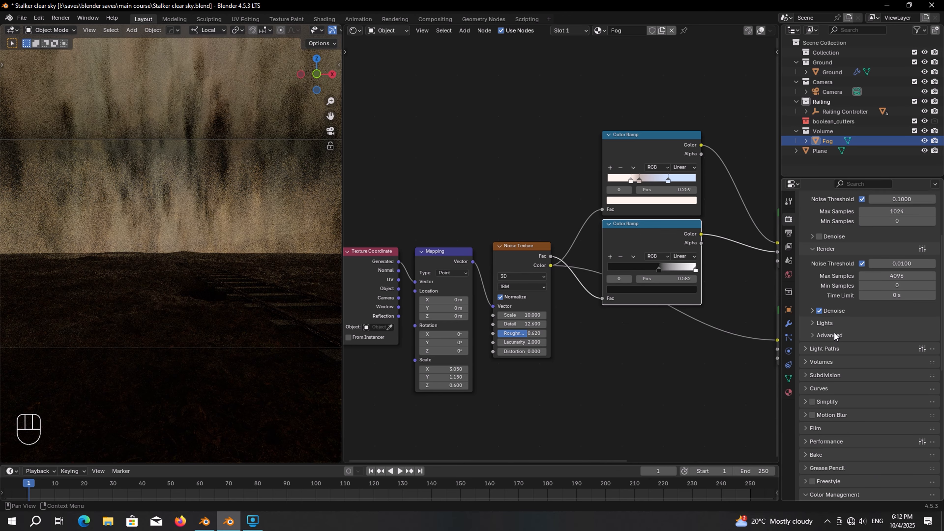
pyautogui.click(832, 330)
pyautogui.moveTo(832, 333); pyautogui.dragTo(822, 255, button='middle')
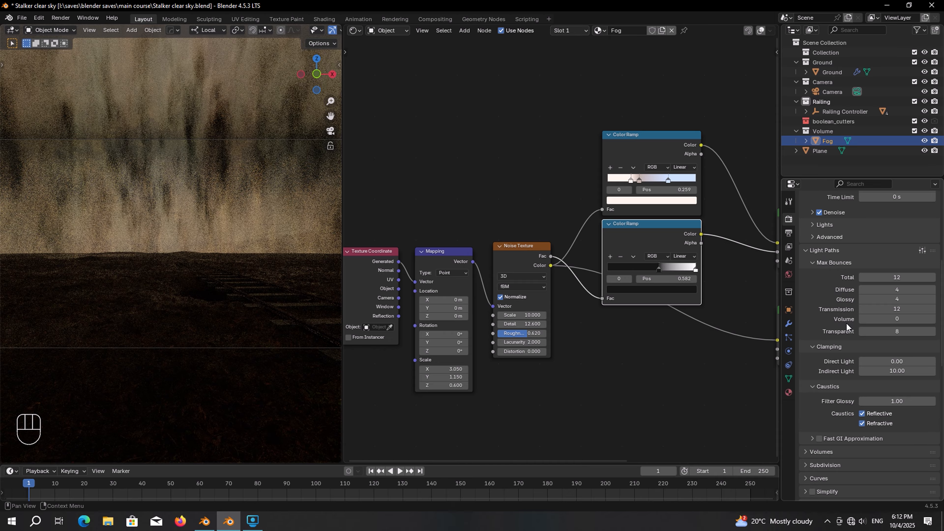
pyautogui.click(892, 323)
pyautogui.press('Return')
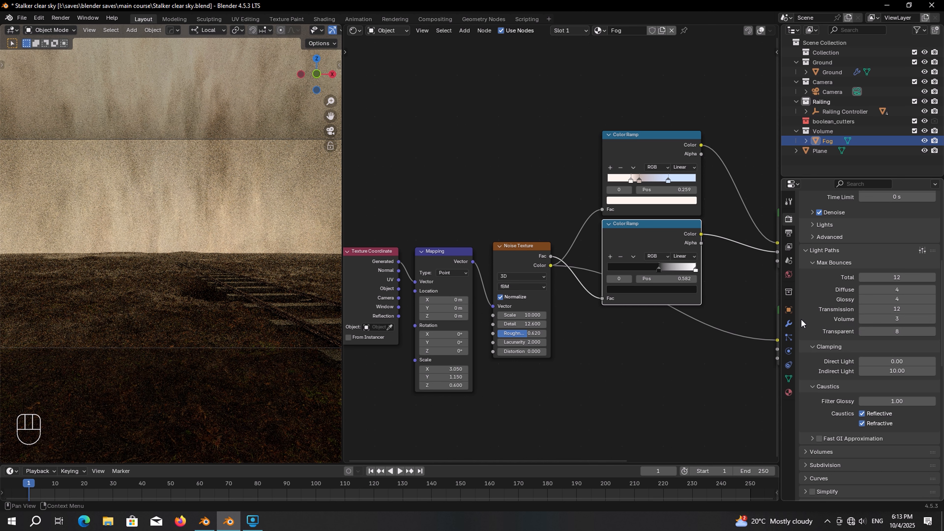
pyautogui.hotkey('ctrl', 's')
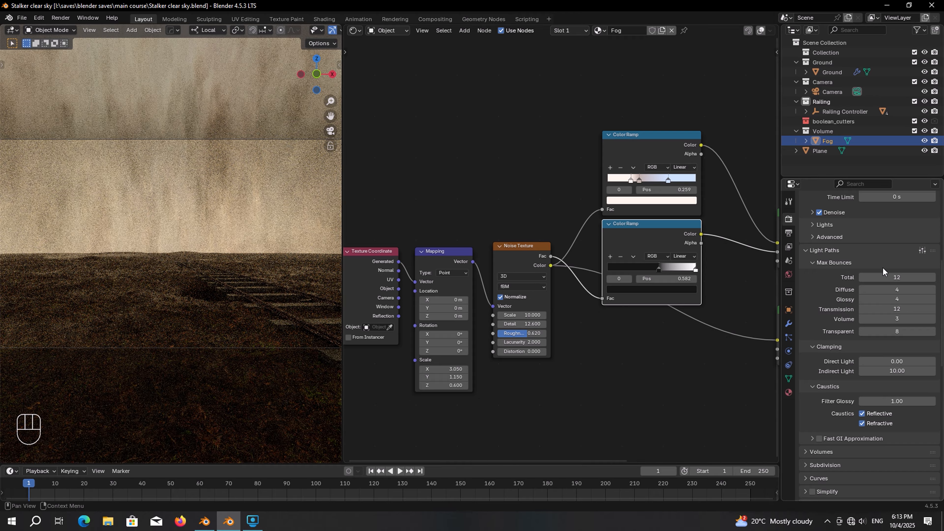
# Step: Set Max Bounces Total to 16, Diffuse to 16 and Glossy to 9
pyautogui.click(884, 277)
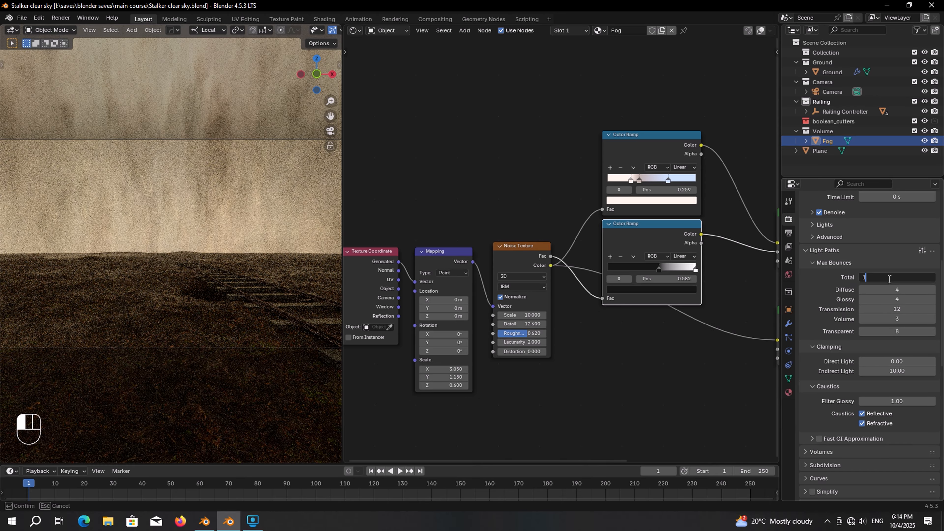
pyautogui.write('6')
pyautogui.press('Return')
pyautogui.click(897, 286)
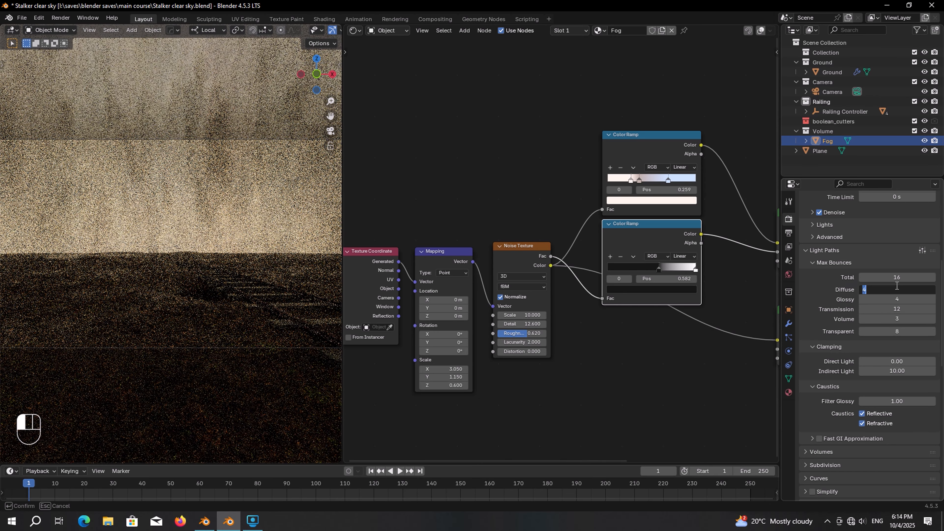
pyautogui.write('16')
pyautogui.press('Return')
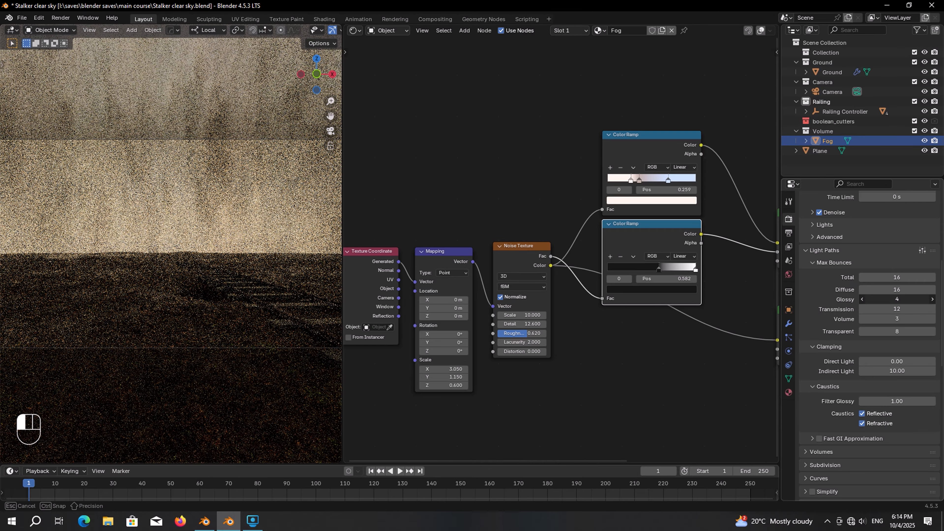
pyautogui.click(896, 299)
pyautogui.write('9')
pyautogui.press('Return')
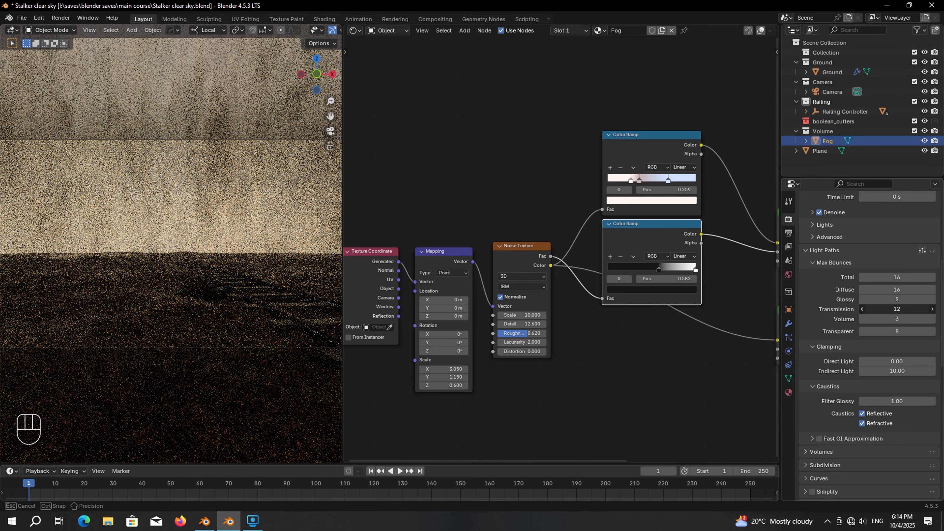
# Step: Set Transmission bounces to 18 and Transparent to 32, then save the file
pyautogui.click(897, 309)
pyautogui.write('18')
pyautogui.press('Return')
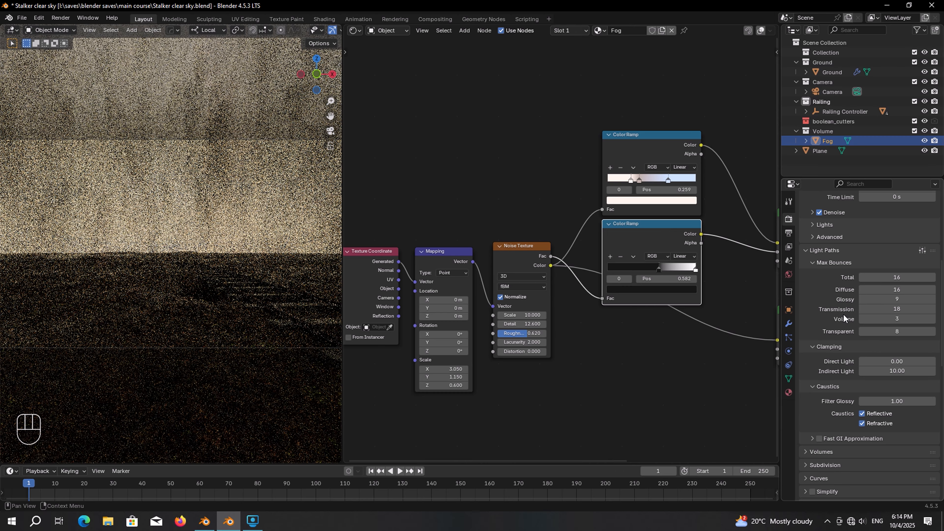
pyautogui.click(890, 330)
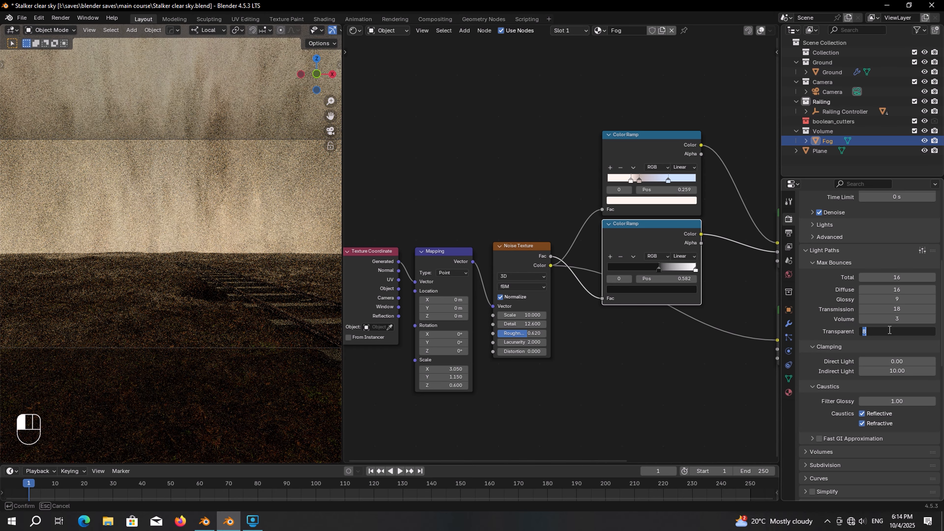
pyautogui.write('32')
pyautogui.press('Return')
pyautogui.hotkey('ctrl', 's')
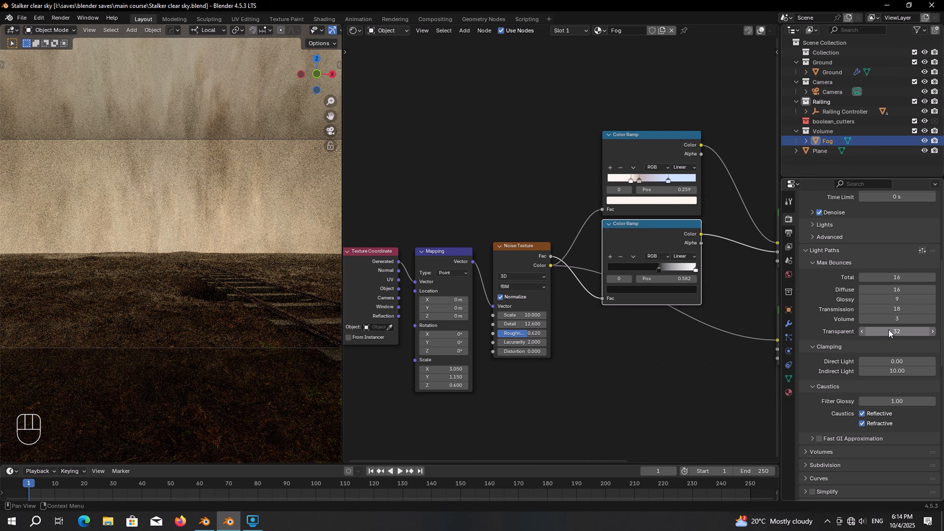
# Step: Exclude the Volume fog collection, save the file, and frame the old Plane
pyautogui.click(915, 131)
pyautogui.hotkey('ctrl', 's')
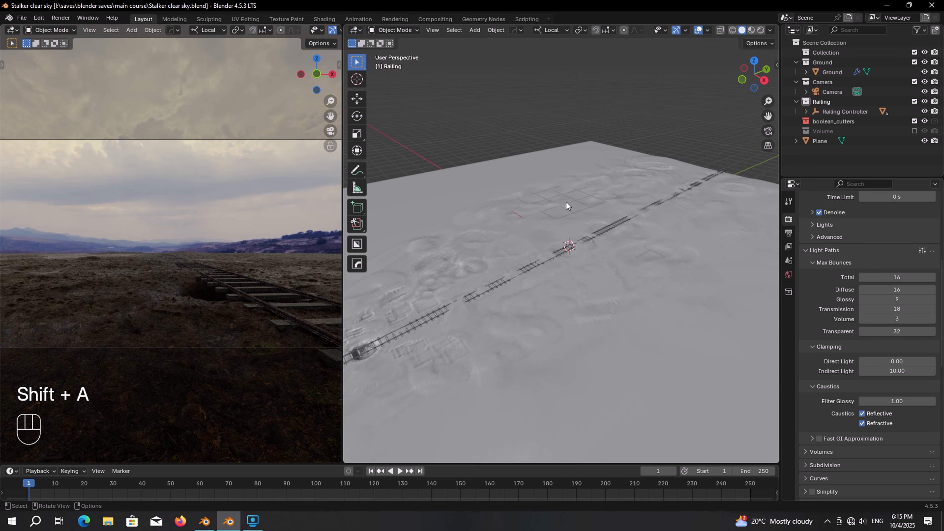
pyautogui.click(817, 141)
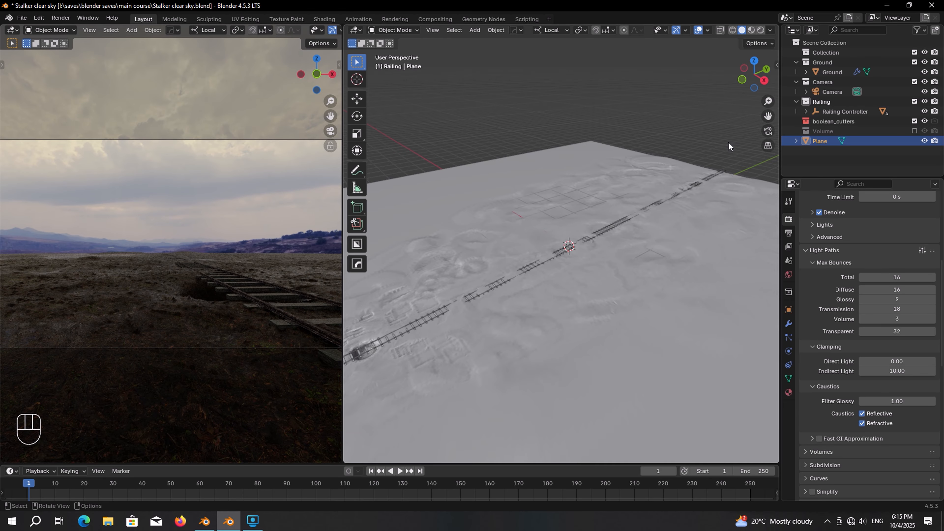
pyautogui.press('KP_Decimal')
pyautogui.moveTo(728, 142); pyautogui.dragTo(633, 181, button='middle')
# Step: Rename the plane 'Sun Supression' and move it into the top Collection
pyautogui.press('F2')
pyautogui.write('s')
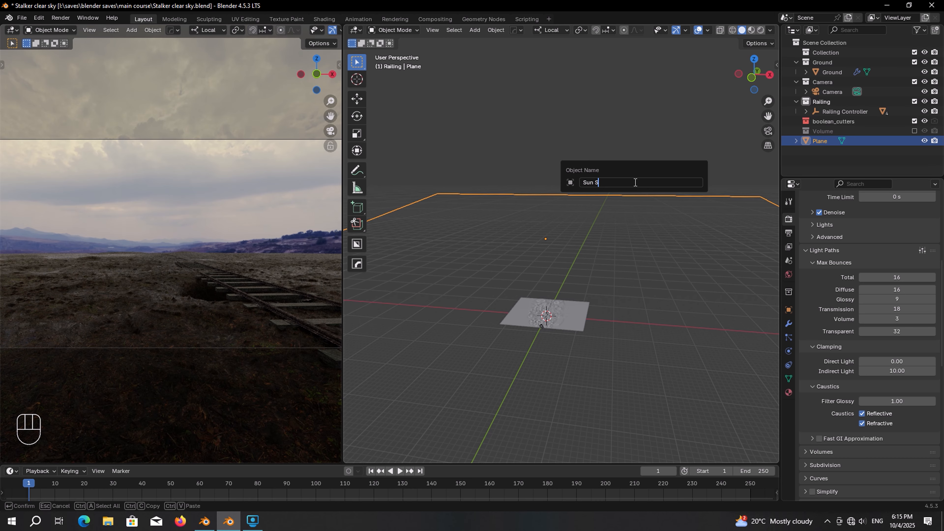
pyautogui.write('un Supression')
pyautogui.press('Return')
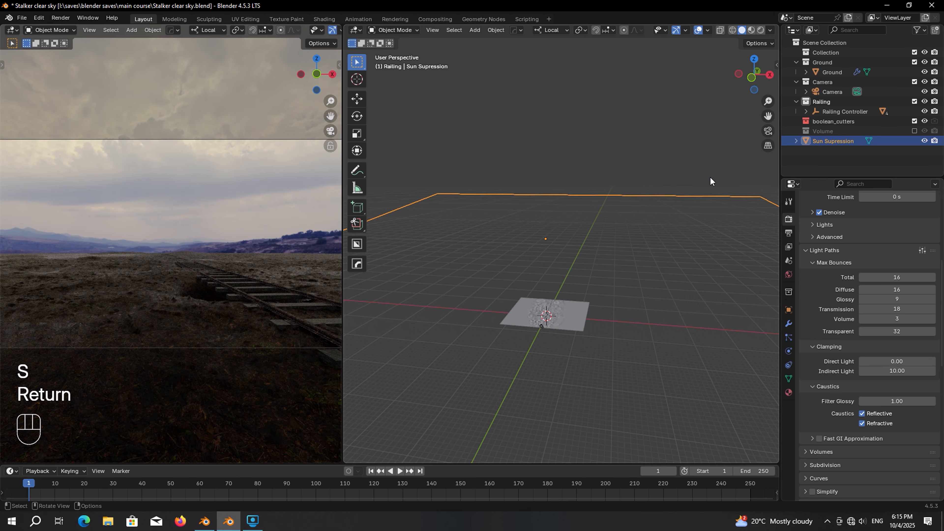
pyautogui.moveTo(832, 141); pyautogui.dragTo(837, 56)
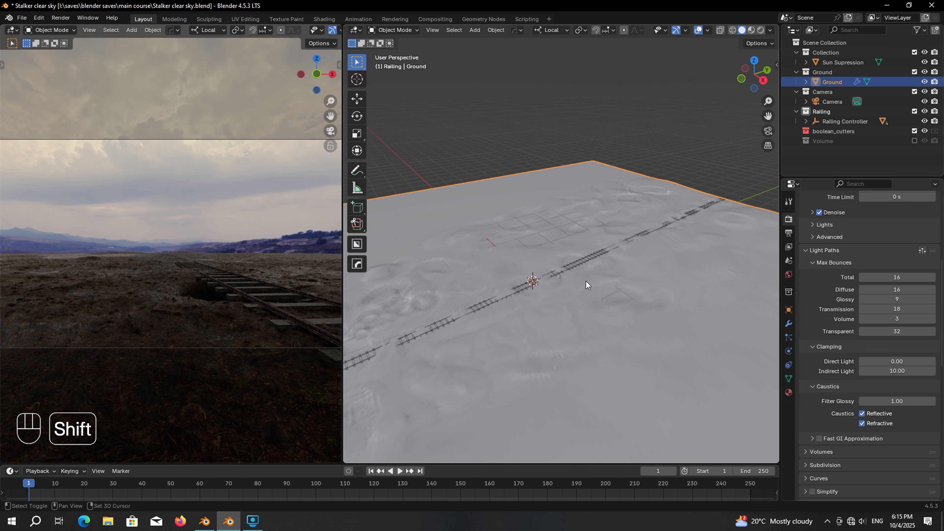
# Step: Add a new plane and scale it up to cover the ground
pyautogui.hotkey('shift', 'a')
pyautogui.click(671, 282)
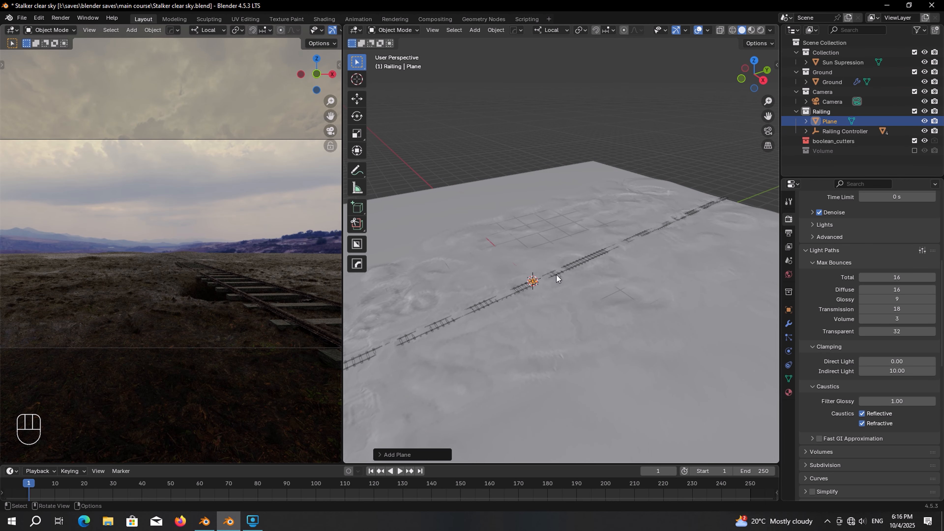
pyautogui.press('s')
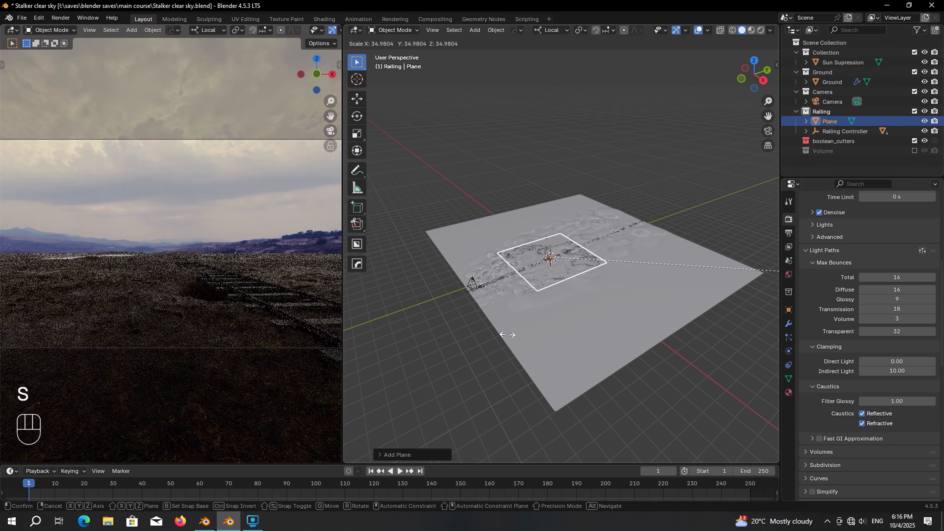
pyautogui.click(386, 284)
pyautogui.press('s')
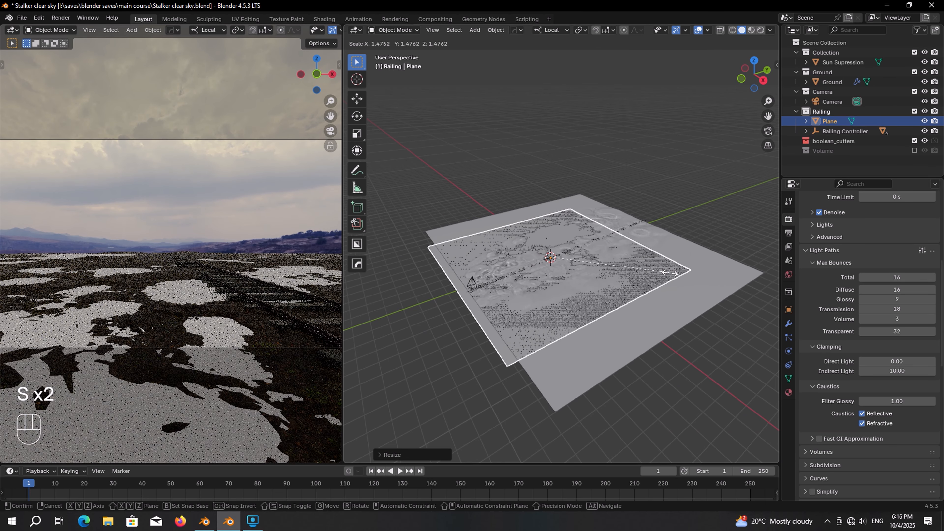
pyautogui.click(722, 265)
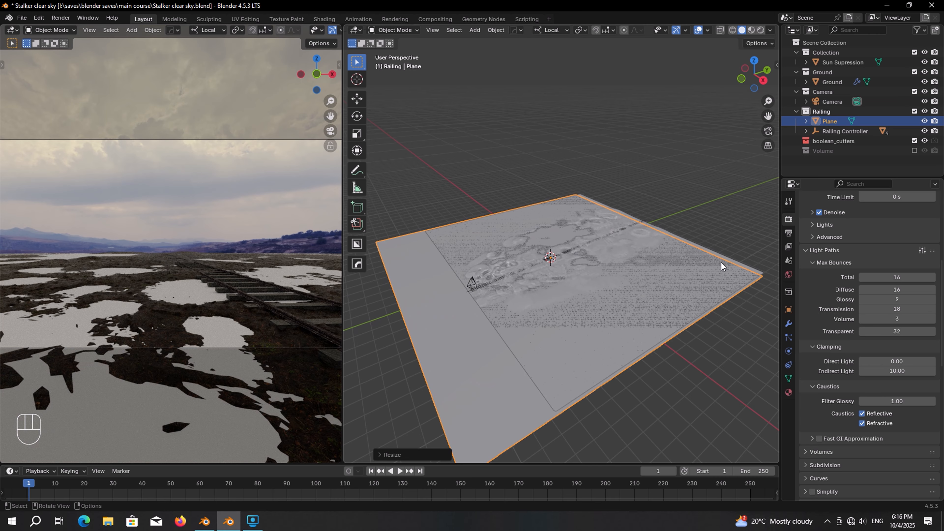
# Step: In top view, move the plane along the track and shorten it along Y
pyautogui.press('KP_7')
pyautogui.press('g')
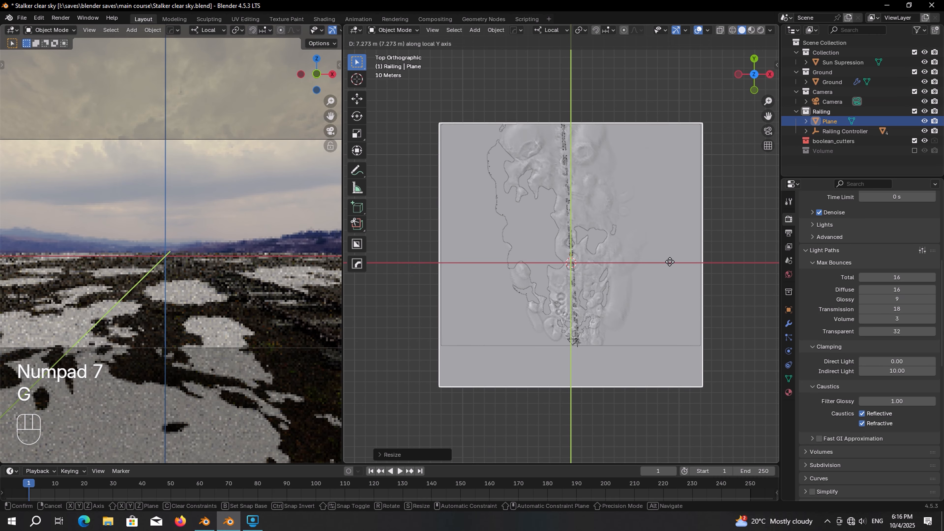
pyautogui.click(674, 244)
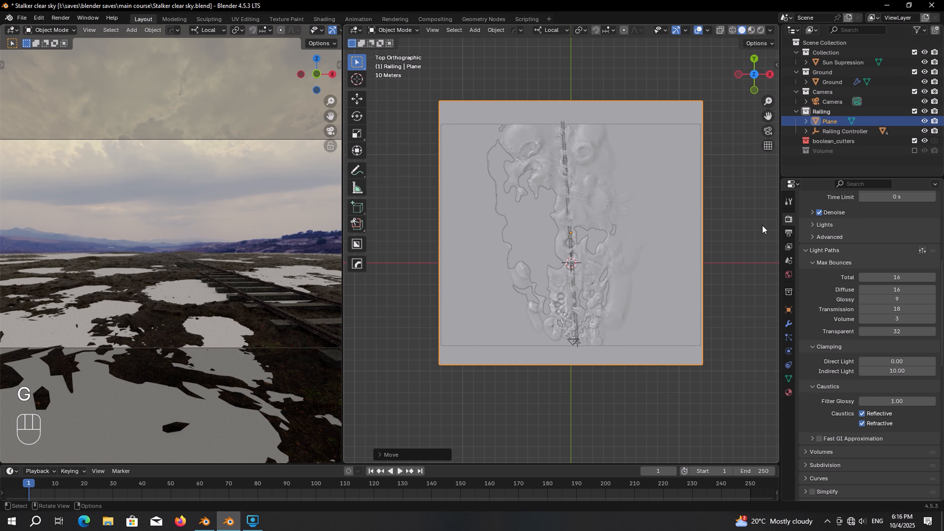
pyautogui.press('s')
pyautogui.press('y')
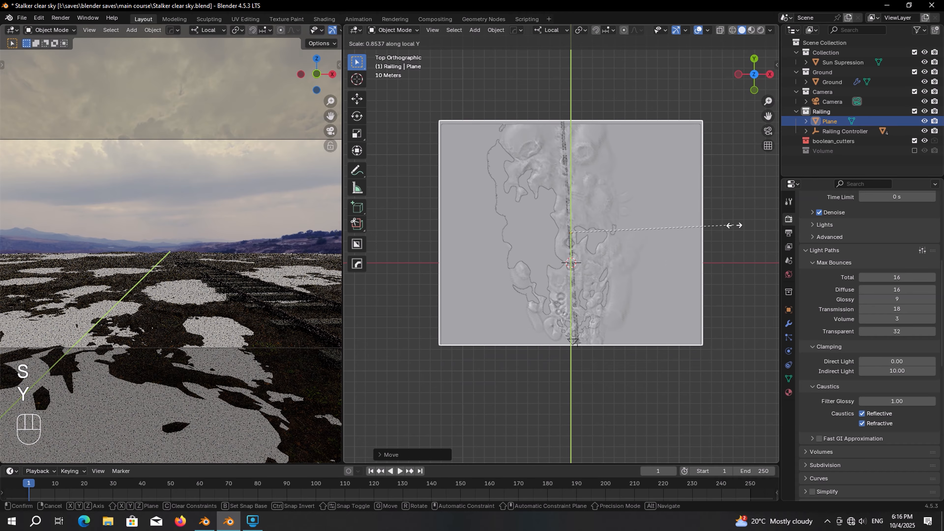
pyautogui.click(731, 225)
pyautogui.moveTo(699, 259); pyautogui.dragTo(608, 276, button='middle')
# Step: Name the plane 'Water Plane' and place it in the Ground collection
pyautogui.press('F2')
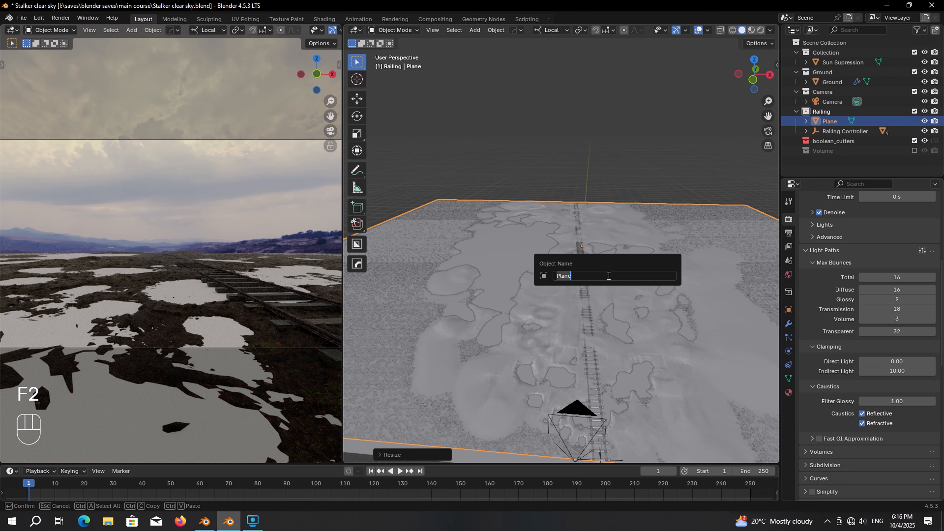
pyautogui.write('Water Plane')
pyautogui.press('Return')
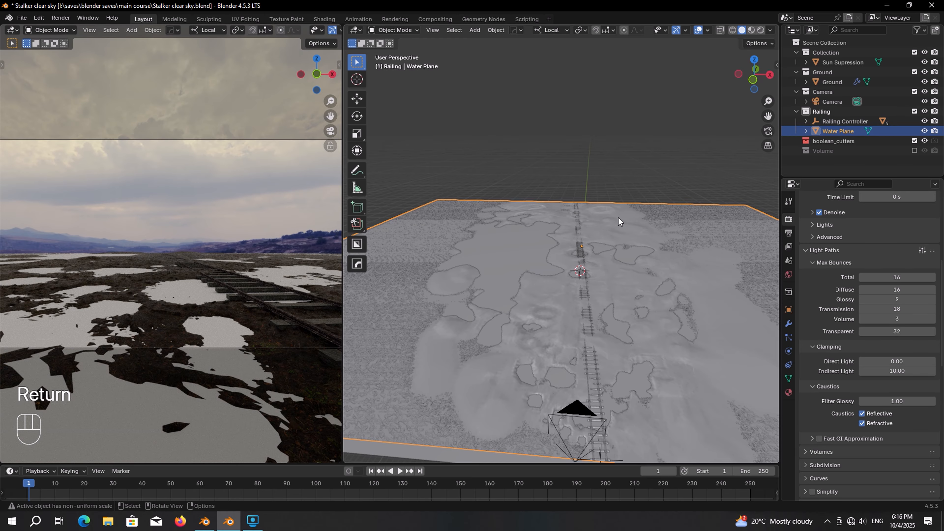
pyautogui.moveTo(845, 130); pyautogui.dragTo(835, 72)
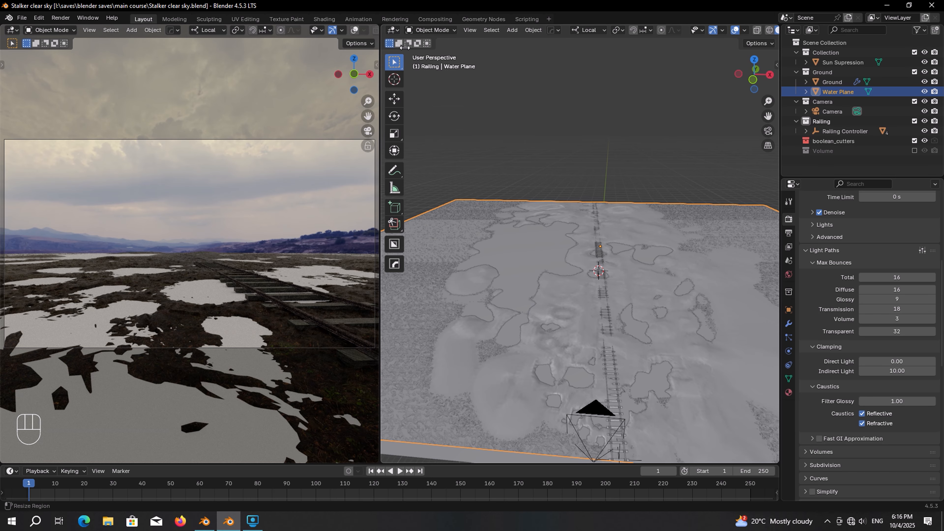
# Step: Switch the area to the Shader Editor and create a material named 'Water Plane'
pyautogui.click(394, 29)
pyautogui.click(433, 112)
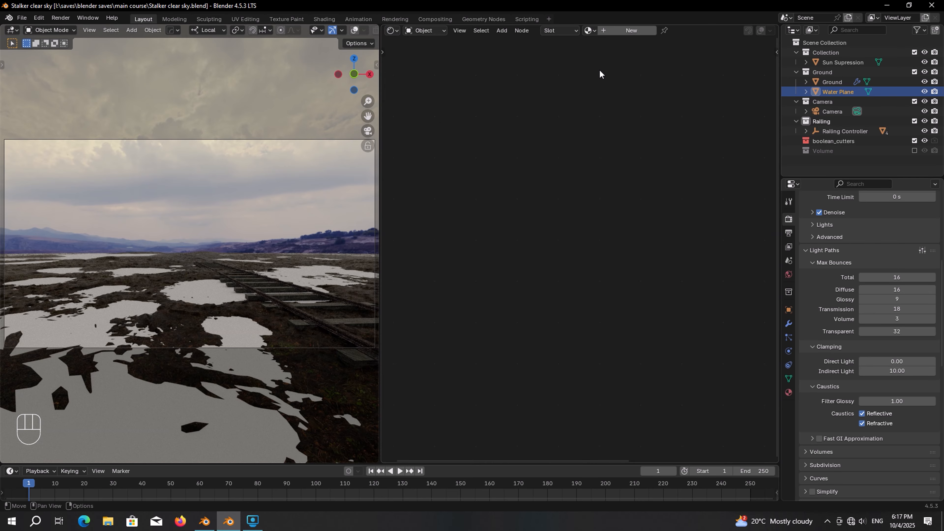
pyautogui.click(627, 31)
pyautogui.click(673, 30)
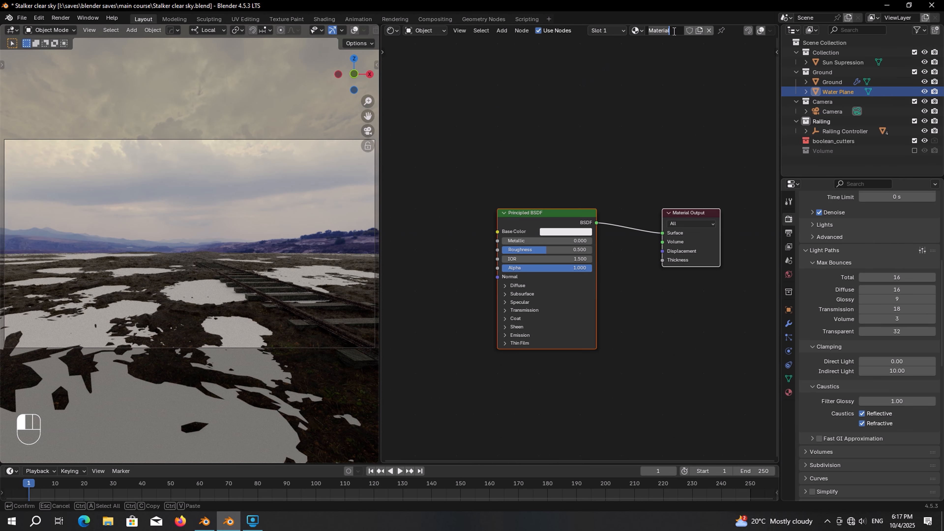
pyautogui.write('Water Plane')
pyautogui.press('Return')
pyautogui.scroll(2, 615, 194)
pyautogui.moveTo(615, 195); pyautogui.dragTo(595, 189, button='middle')
# Step: Insert a Mix Shader after the Principled BSDF, feeding its second shader input
pyautogui.hotkey('shift', 'a')
pyautogui.write('m')
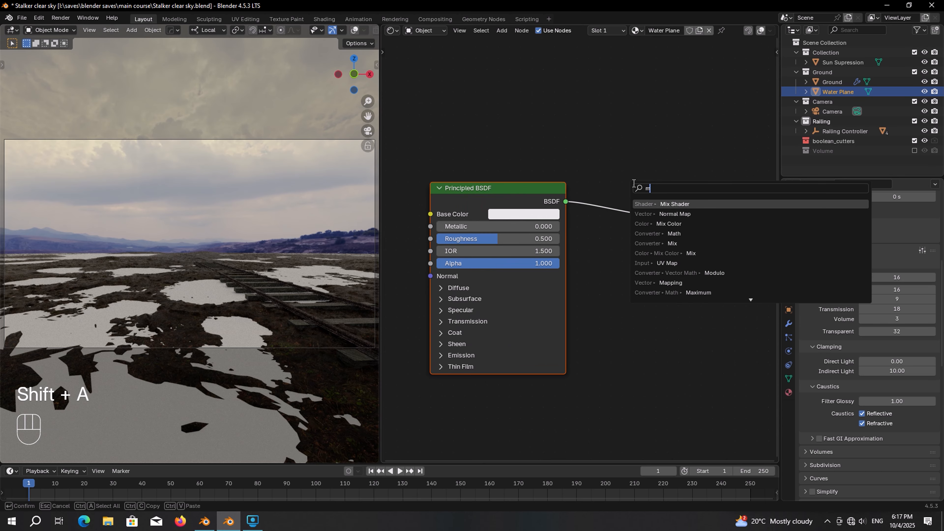
pyautogui.write('i')
pyautogui.click(682, 253)
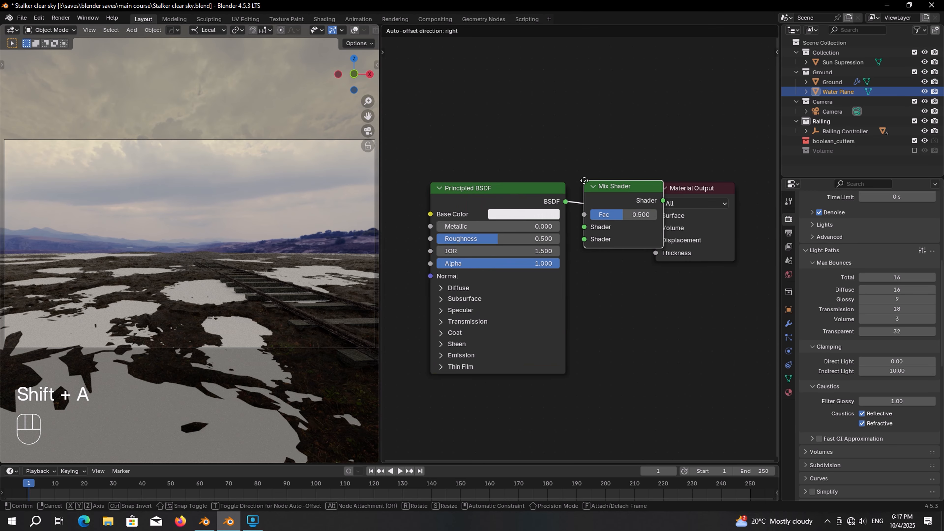
pyautogui.click(589, 183)
pyautogui.scroll(-3, 543, 192)
pyautogui.moveTo(523, 203); pyautogui.dragTo(452, 200)
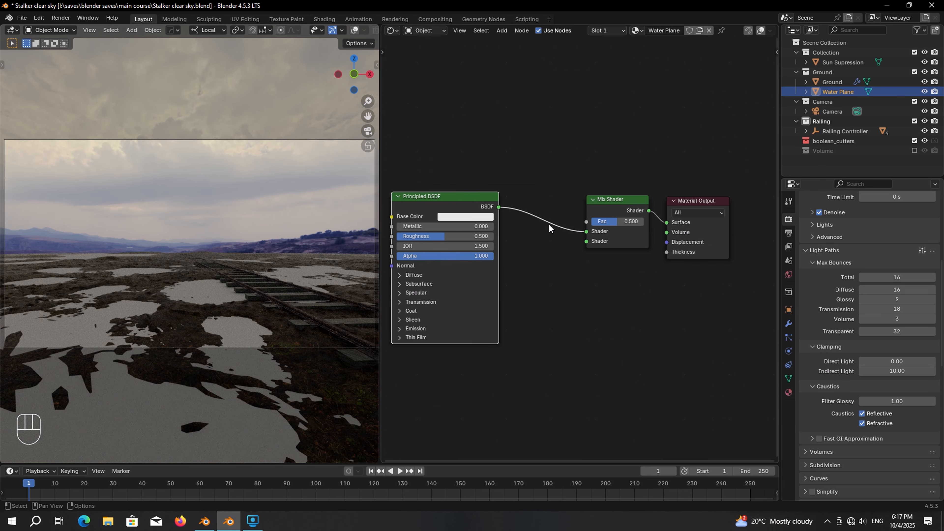
pyautogui.moveTo(586, 232); pyautogui.dragTo(586, 241)
pyautogui.moveTo(474, 197); pyautogui.dragTo(474, 220)
pyautogui.scroll(3, 591, 238)
pyautogui.moveTo(591, 238); pyautogui.dragTo(664, 250, button='middle')
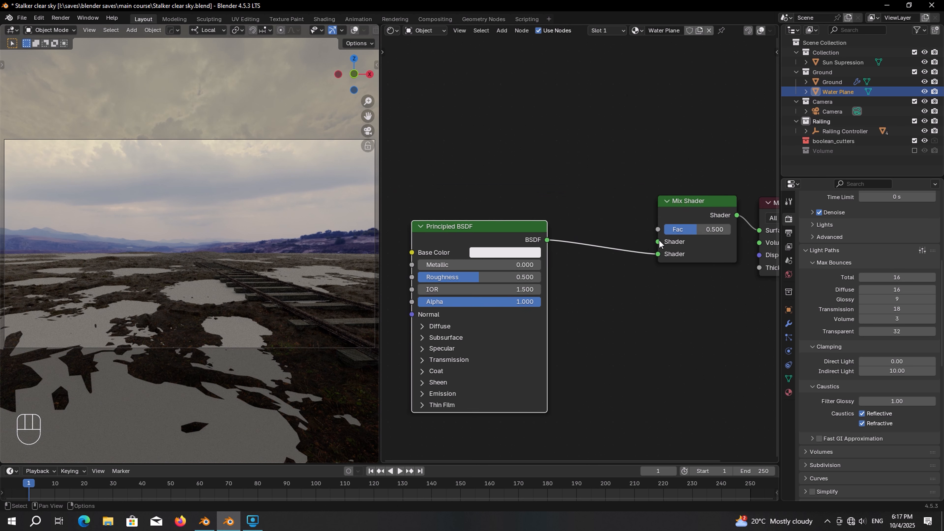
# Step: Add a Transparent BSDF and connect it to the Mix Shader's first shader input
pyautogui.press('t')
pyautogui.hotkey('shift', 'a')
pyautogui.write('tra')
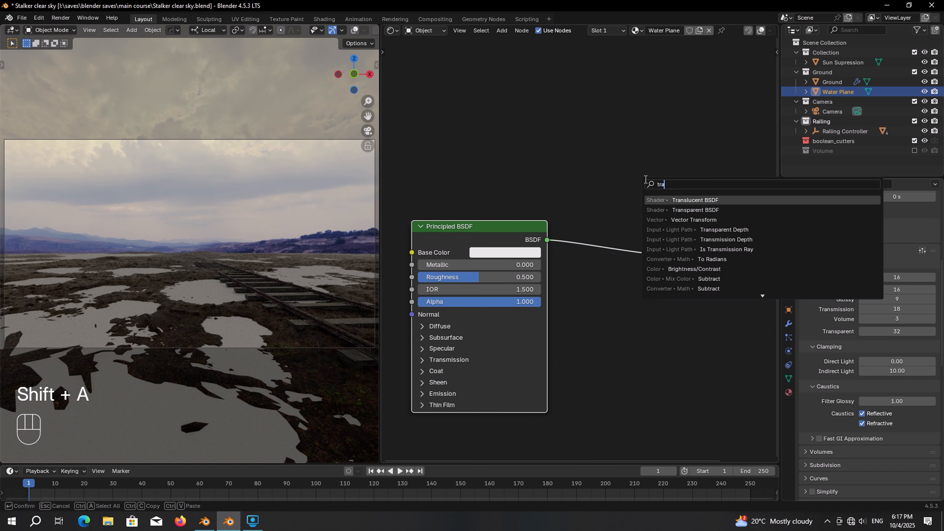
pyautogui.click(695, 210)
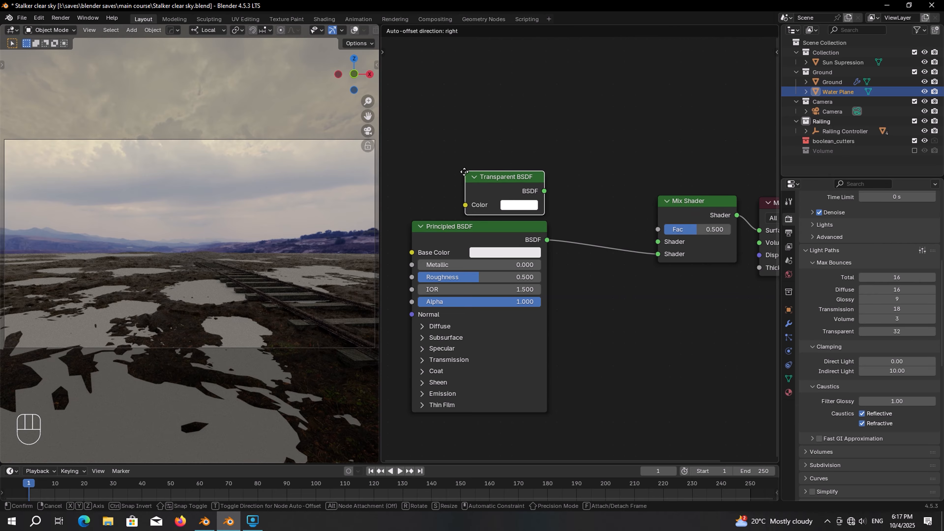
pyautogui.click(514, 187)
pyautogui.moveTo(543, 191); pyautogui.dragTo(657, 242)
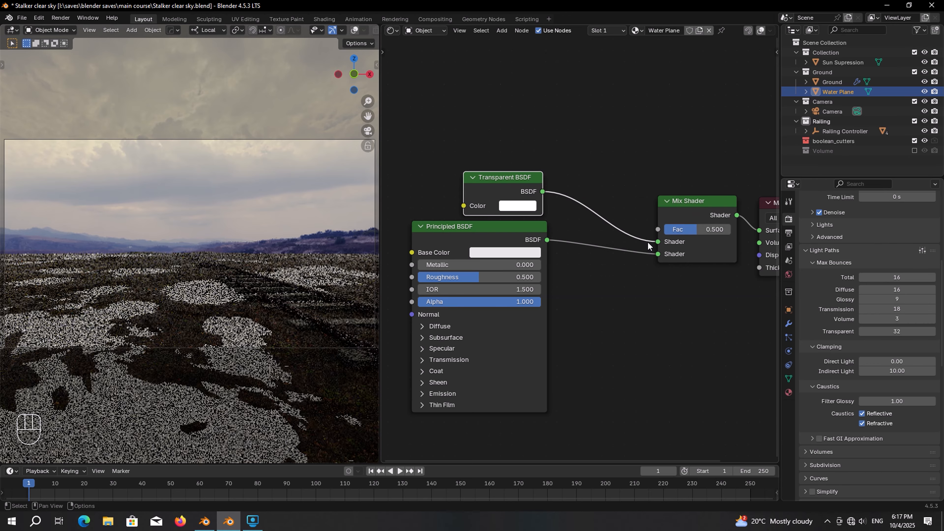
pyautogui.scroll(3, 648, 242)
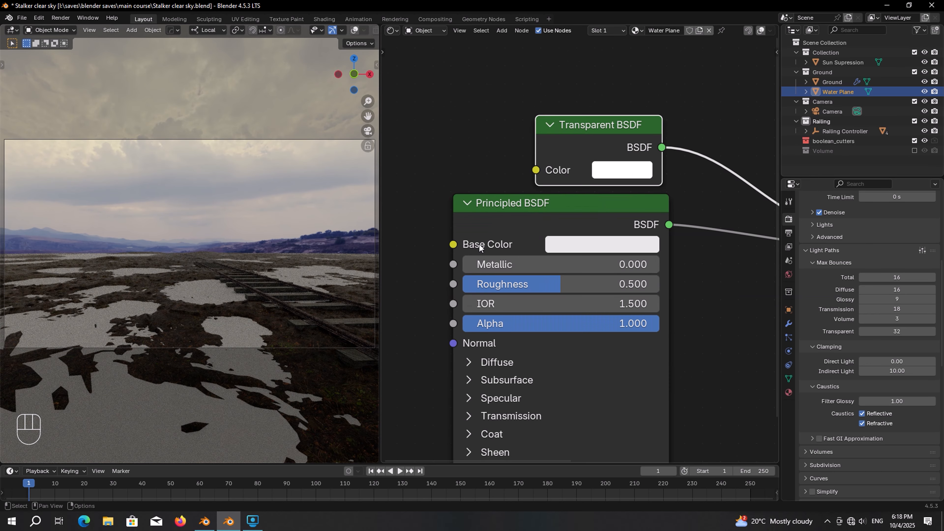
# Step: Set Base Color black, Roughness 0, IOR 1.333 and Specular IOR Level 1.000
pyautogui.click(598, 245)
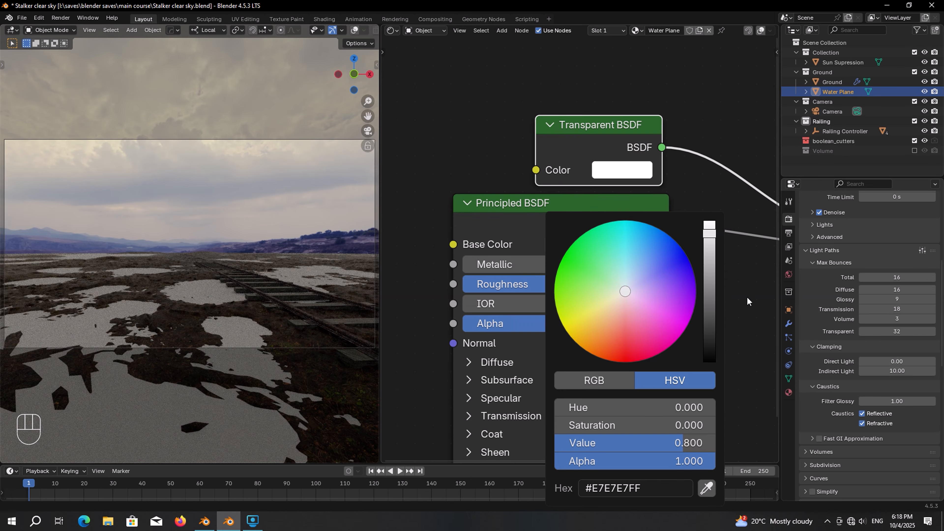
pyautogui.moveTo(711, 258); pyautogui.dragTo(711, 361)
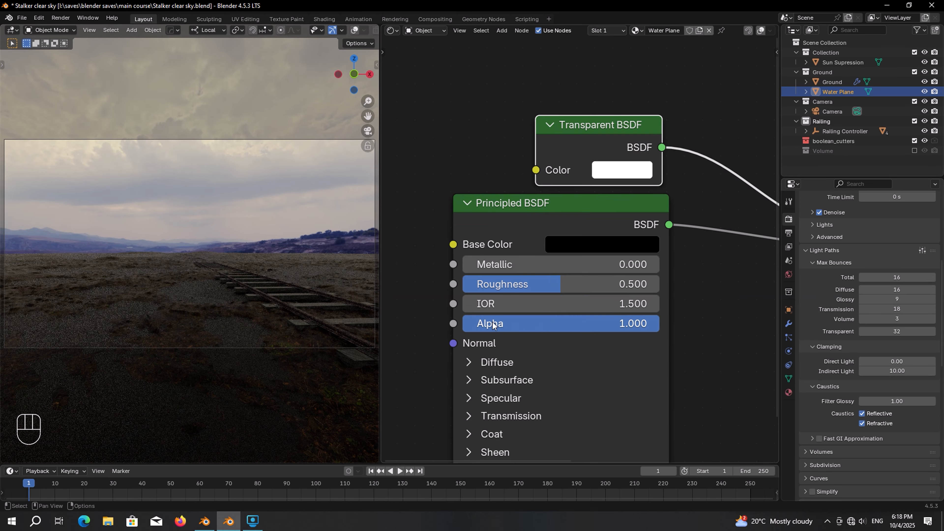
pyautogui.moveTo(572, 291); pyautogui.dragTo(520, 292)
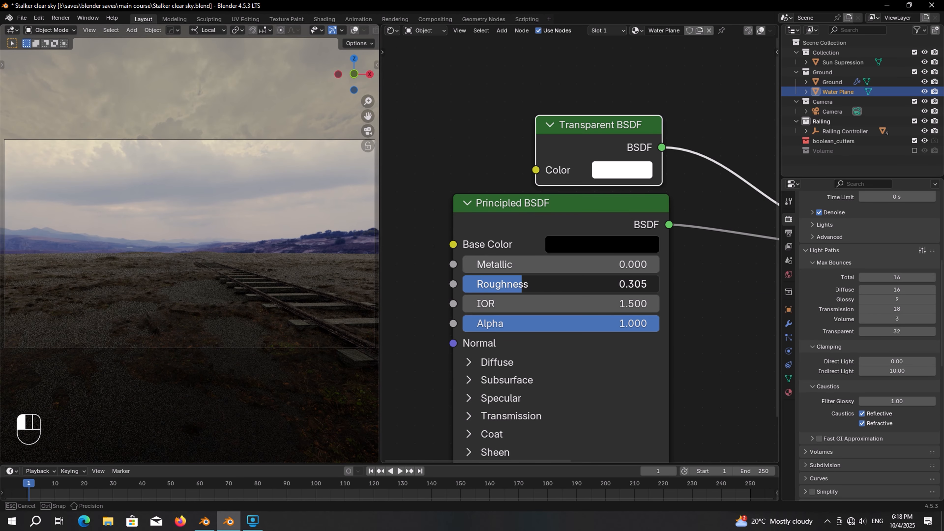
pyautogui.click(504, 303)
pyautogui.write('1')
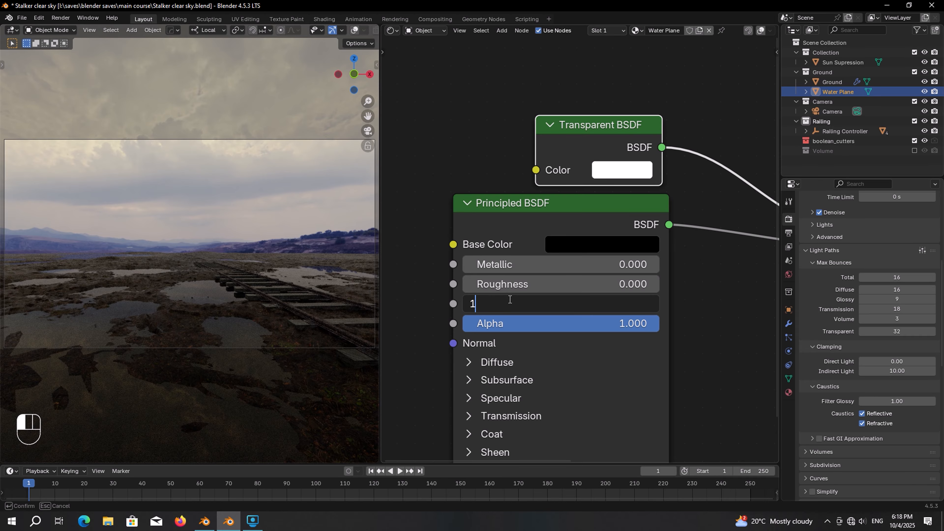
pyautogui.write('.333')
pyautogui.press('Return')
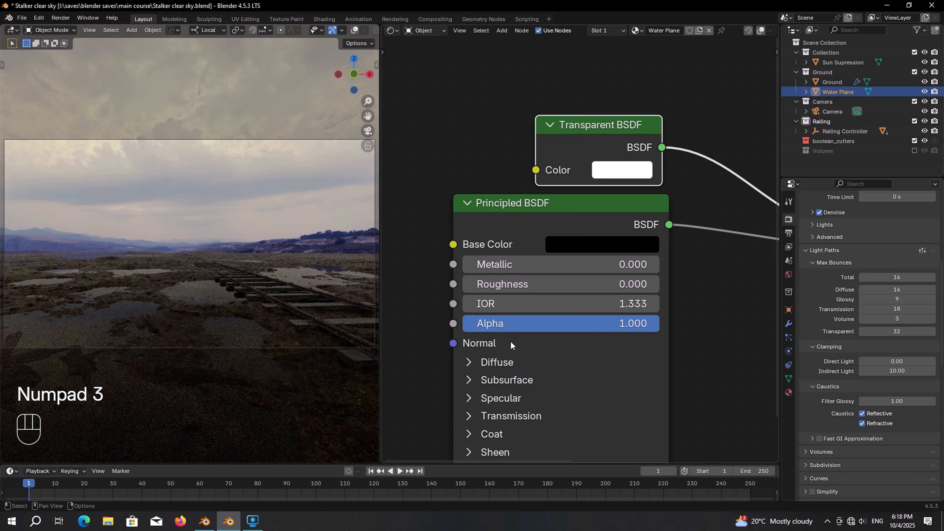
pyautogui.moveTo(510, 343); pyautogui.dragTo(530, 227, button='middle')
pyautogui.click(525, 275)
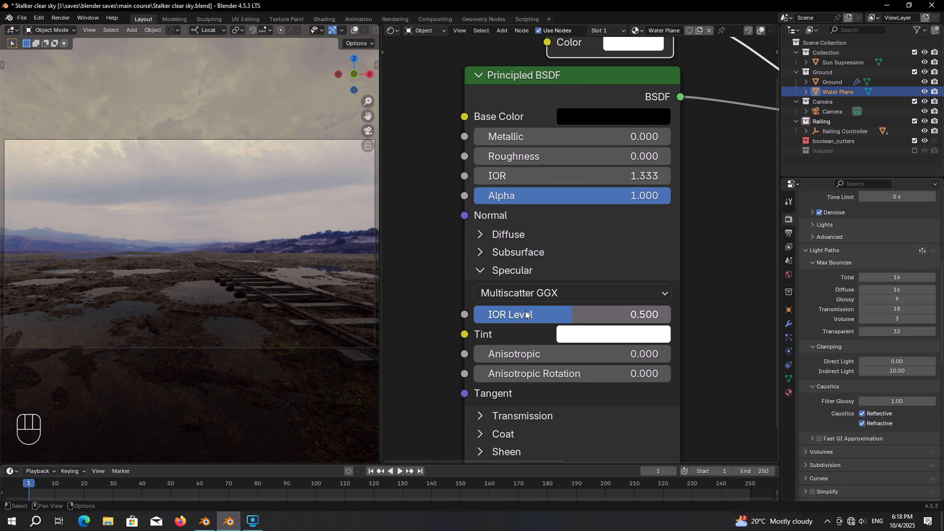
pyautogui.moveTo(506, 319); pyautogui.dragTo(632, 318)
# Step: Lower the water plane slightly along Z to about -0.038 m
pyautogui.press('g')
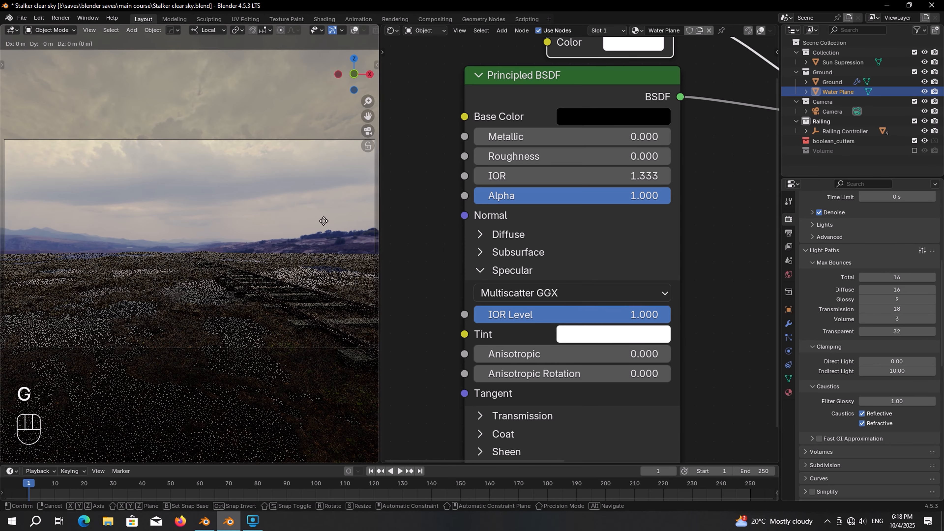
pyautogui.press('z')
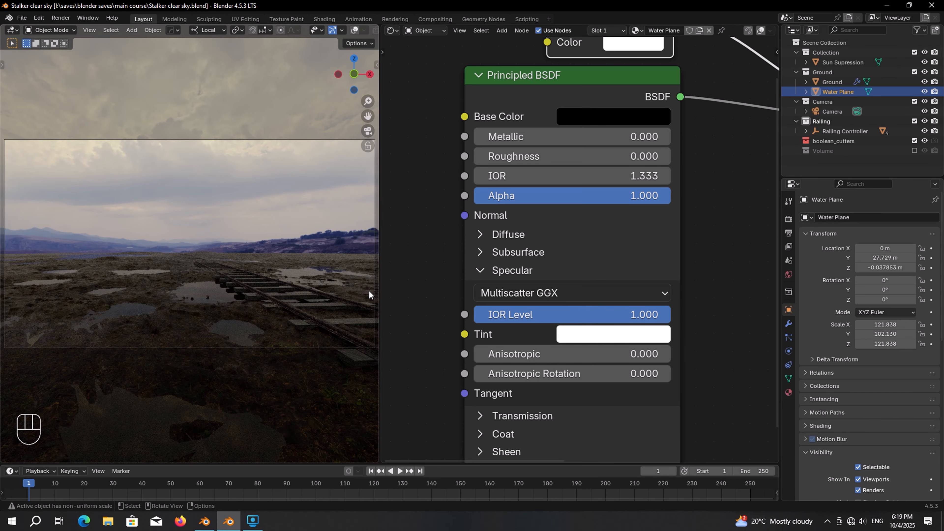
pyautogui.scroll(-3, 478, 256)
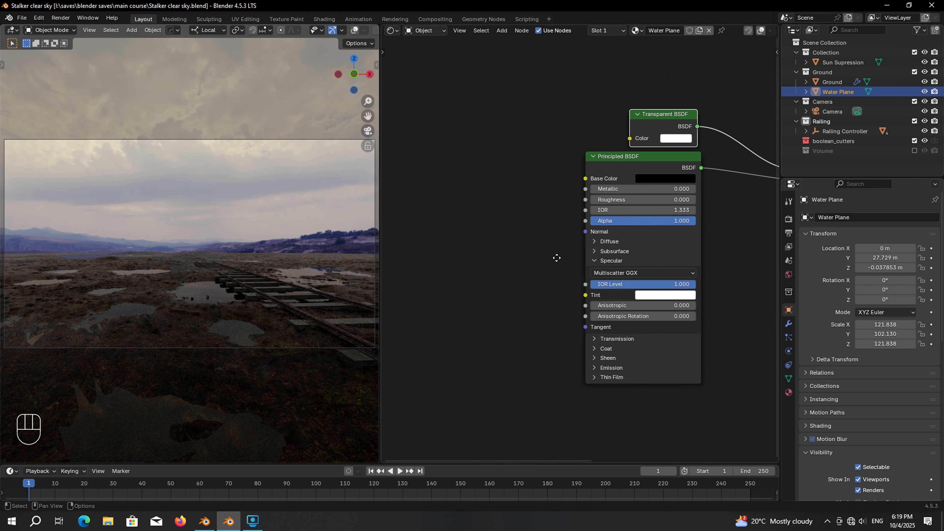
pyautogui.hotkey('shift', 'a')
# Step: Add Noise Texture and Bump nodes, linking Fac→Height and Bump Normal→Principled Normal
pyautogui.write('noi')
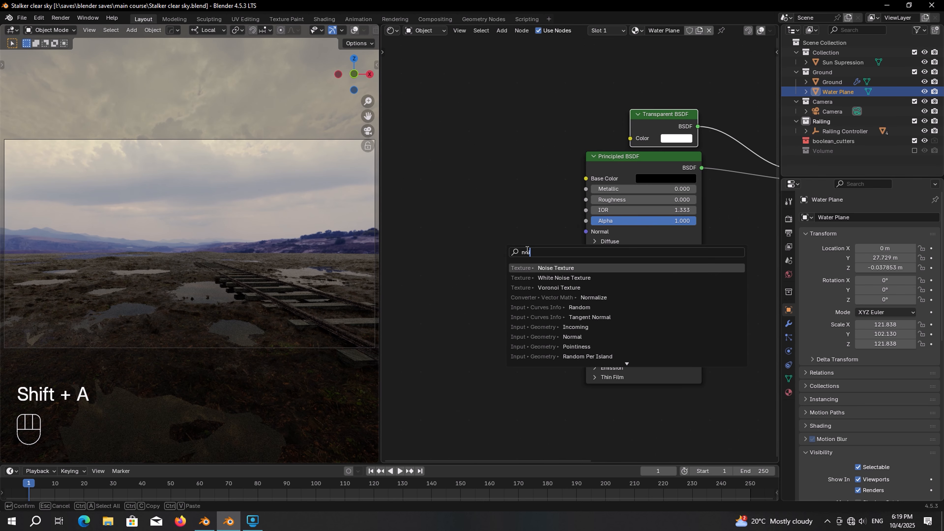
pyautogui.press('Return')
pyautogui.click(389, 220)
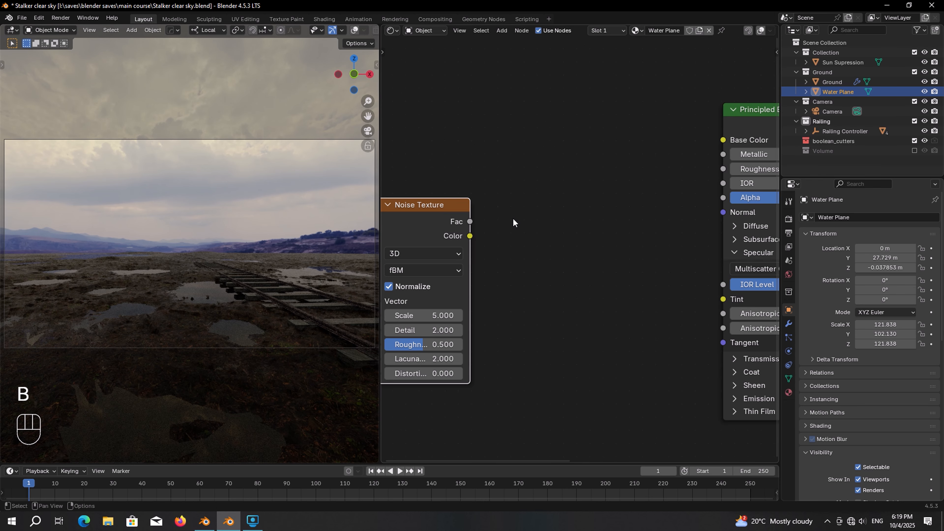
pyautogui.hotkey('shift', 'a')
pyautogui.write('bu')
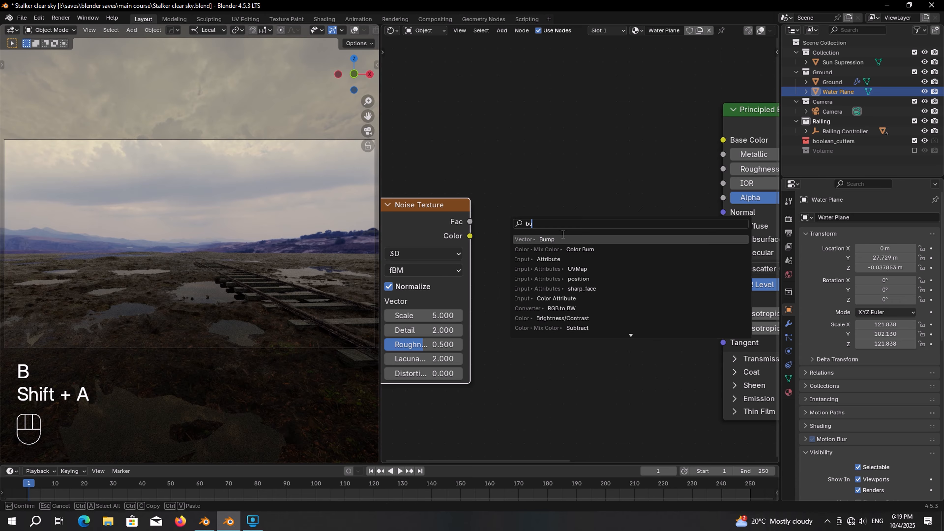
pyautogui.click(562, 239)
pyautogui.click(564, 241)
pyautogui.moveTo(470, 222); pyautogui.dragTo(522, 336)
pyautogui.moveTo(622, 262); pyautogui.dragTo(716, 215)
# Step: Set the Noise Texture Scale to 800
pyautogui.moveTo(474, 264); pyautogui.dragTo(556, 245, button='middle')
pyautogui.scroll(4, 556, 245)
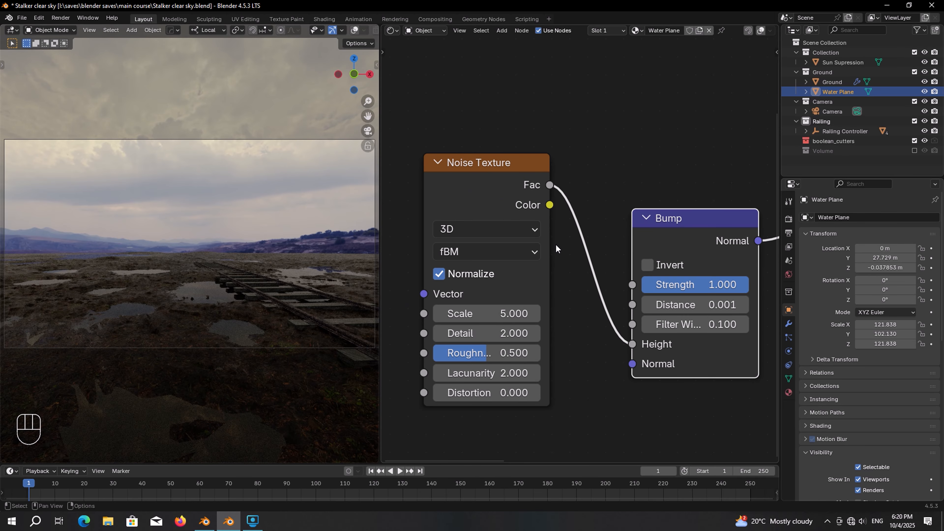
pyautogui.click(518, 312)
pyautogui.write('80')
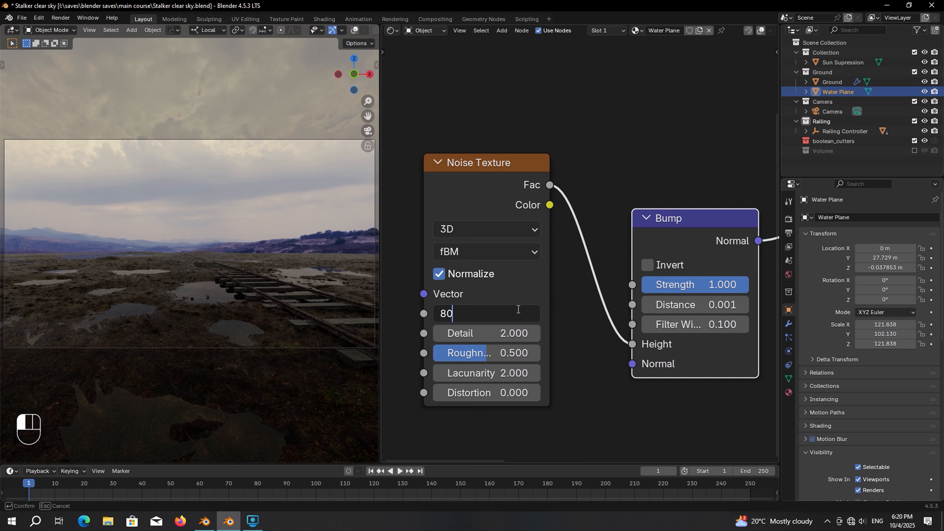
pyautogui.write('0')
pyautogui.press('Return')
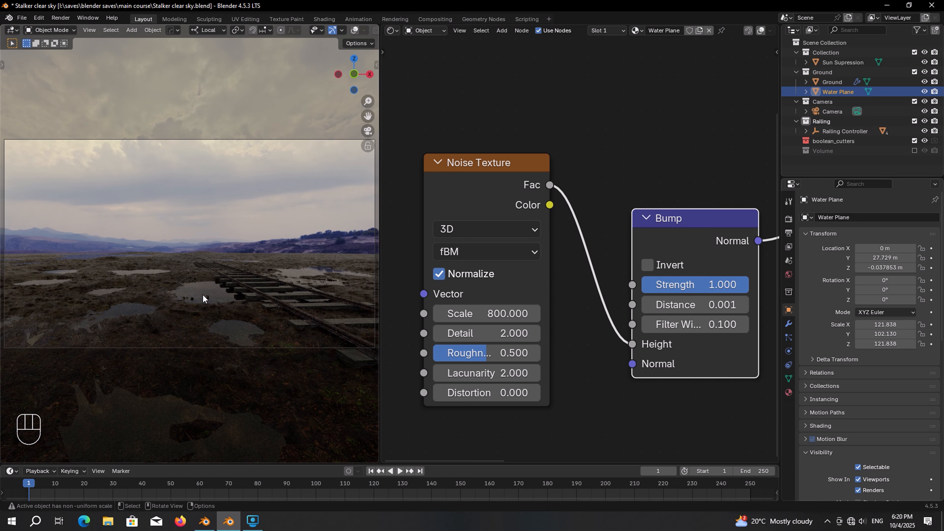
# Step: Set Bump Distance and Filter Width to 1 and Strength to 0.01
pyautogui.moveTo(573, 274); pyautogui.dragTo(466, 273, button='middle')
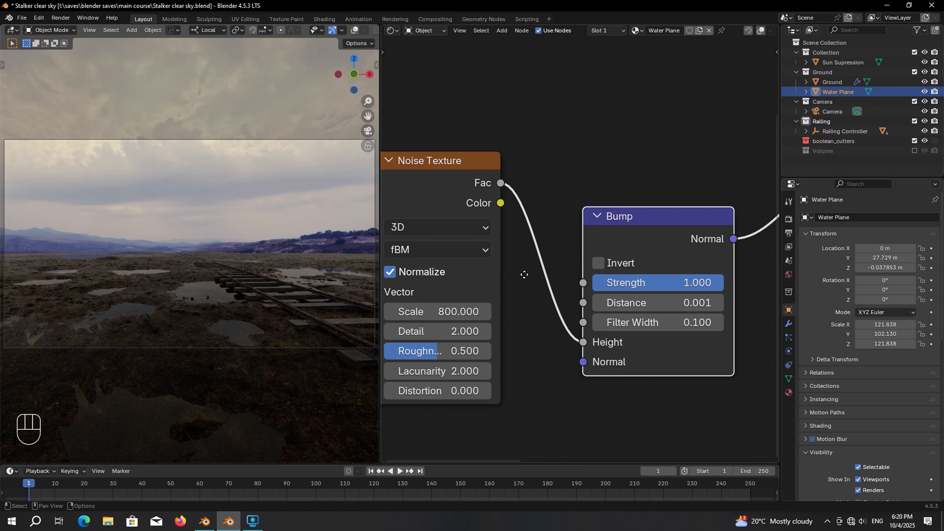
pyautogui.scroll(2, 500, 287)
pyautogui.moveTo(583, 306)
pyautogui.mouseDown()
pyautogui.moveTo(584, 334)
pyautogui.moveTo(584, 307)
pyautogui.mouseUp()
pyautogui.write('1')
pyautogui.press('Return')
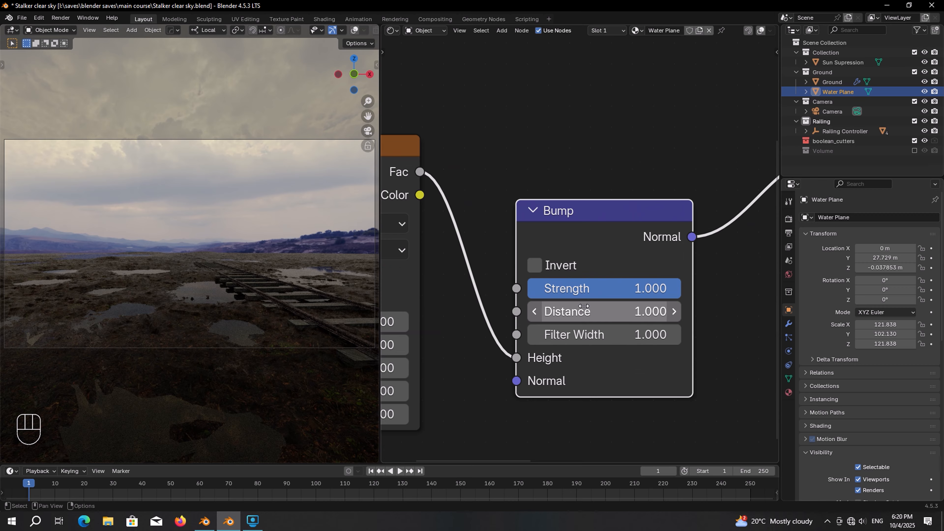
pyautogui.click(589, 292)
pyautogui.write('0.01')
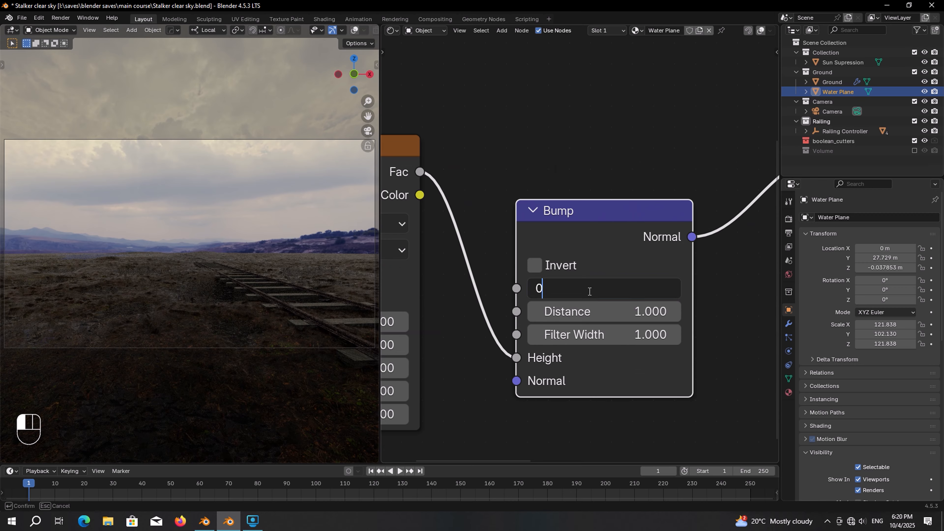
pyautogui.press('Return')
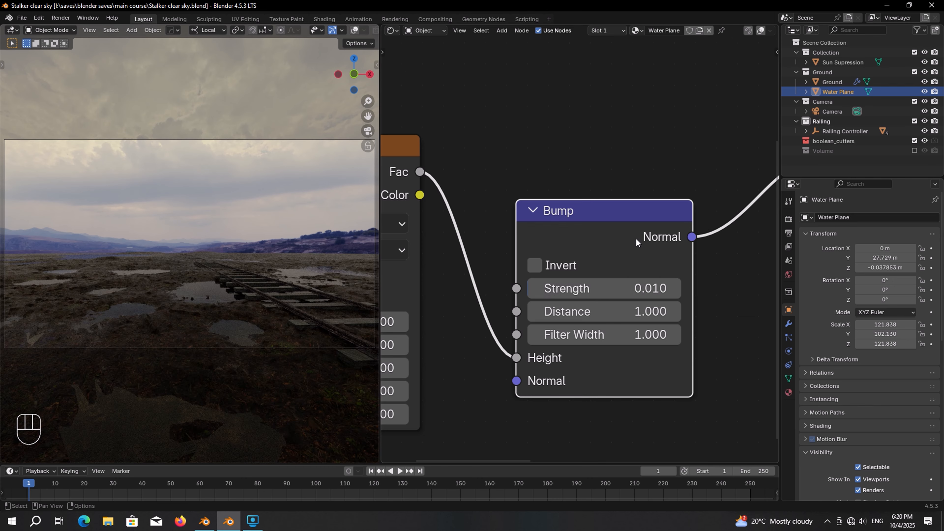
pyautogui.scroll(-13, 638, 238)
pyautogui.moveTo(683, 237); pyautogui.dragTo(506, 231, button='middle')
# Step: Save, then add a Principled Volume linked to the Material Output's Volume input
pyautogui.scroll(3, 666, 216)
pyautogui.hotkey('ctrl', 's')
pyautogui.moveTo(621, 223); pyautogui.dragTo(509, 245, button='middle')
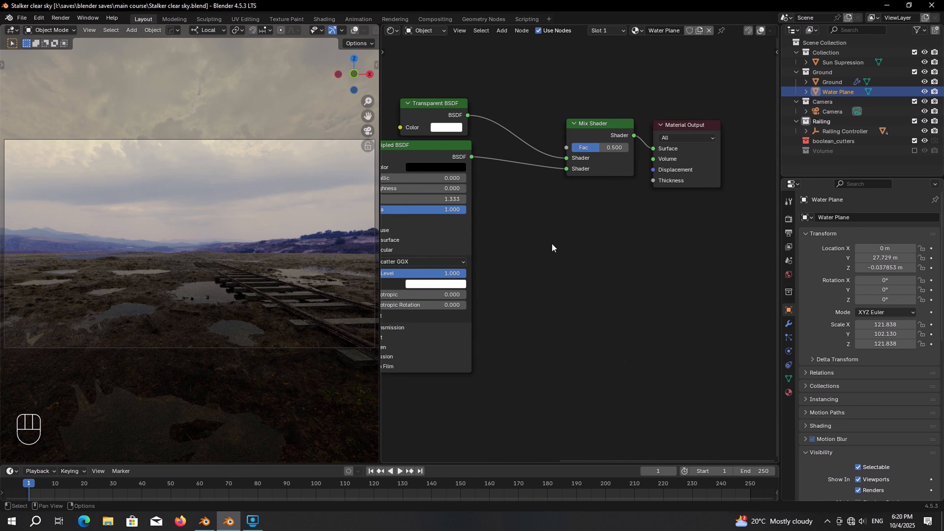
pyautogui.scroll(1, 611, 244)
pyautogui.moveTo(612, 244); pyautogui.dragTo(585, 256, button='middle')
pyautogui.hotkey('shift', 'a')
pyautogui.write('pri')
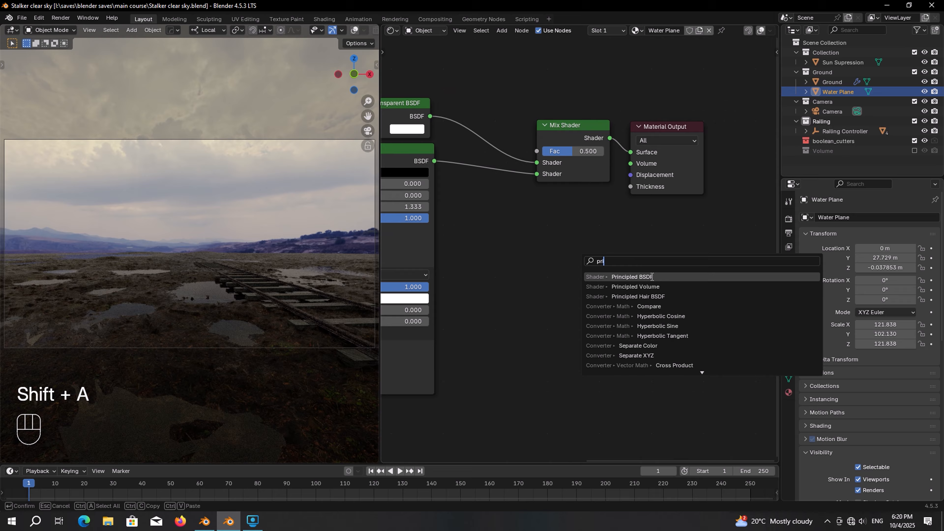
pyautogui.click(635, 286)
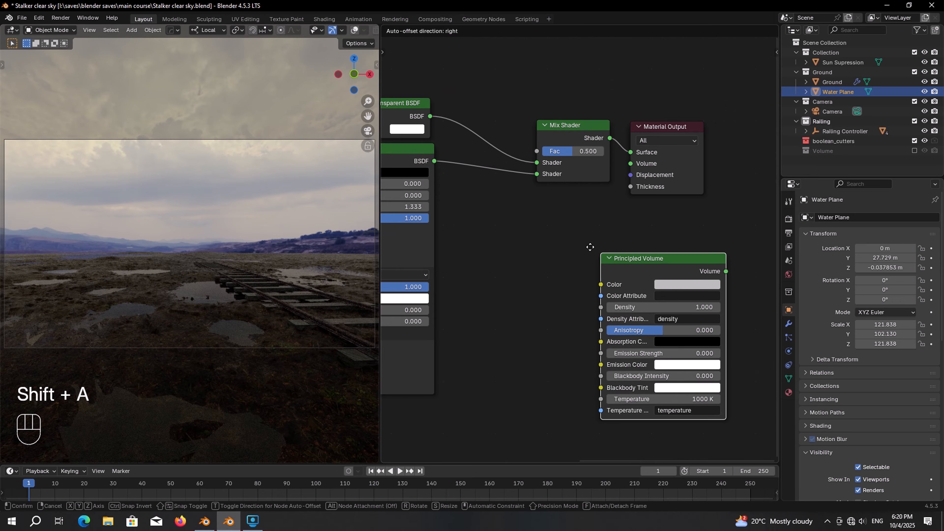
pyautogui.click(528, 223)
pyautogui.moveTo(611, 220); pyautogui.dragTo(698, 189)
# Step: Set the Principled Volume colour to hex C1E4A7FF
pyautogui.scroll(3, 605, 244)
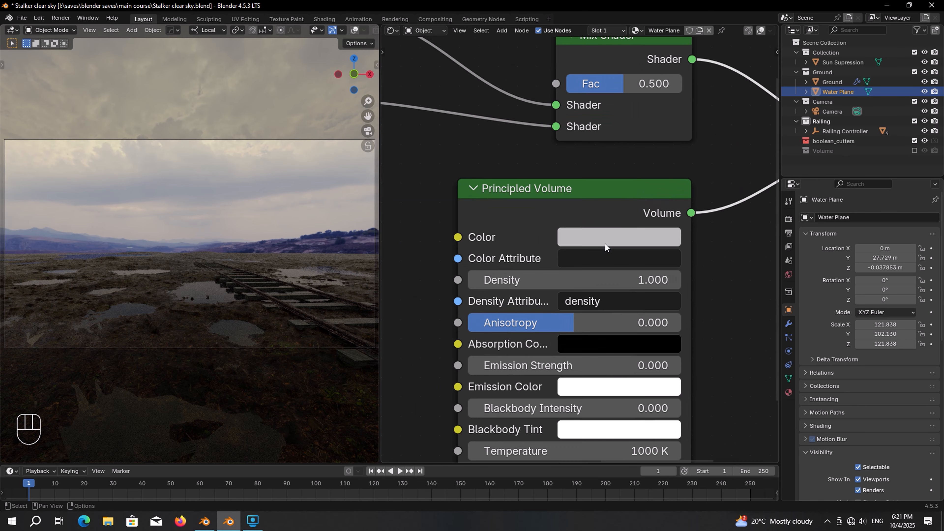
pyautogui.click(608, 241)
pyautogui.click(684, 493)
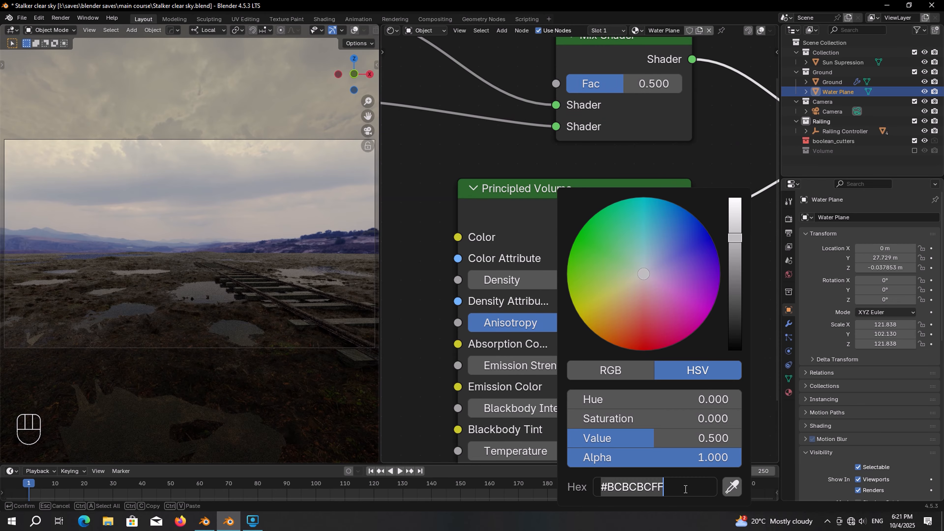
pyautogui.write('C1E')
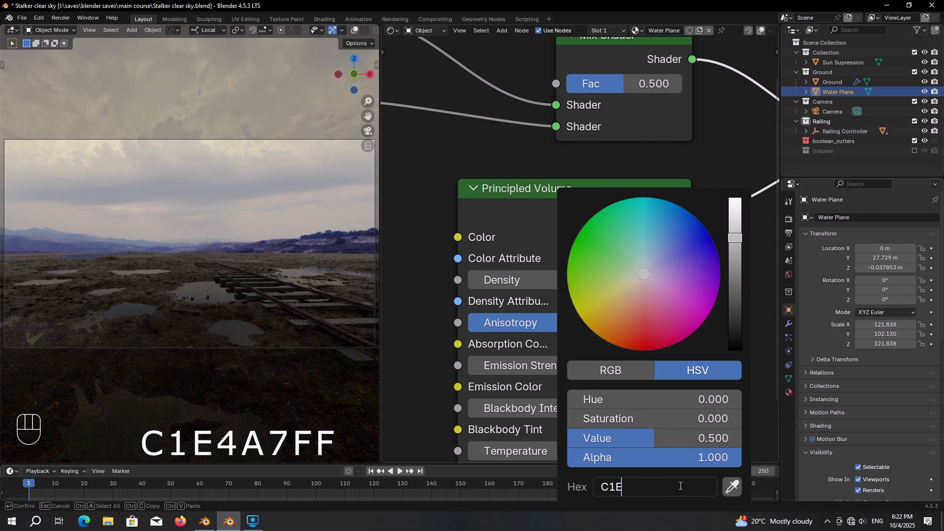
pyautogui.write('4A7FF')
pyautogui.press('Return')
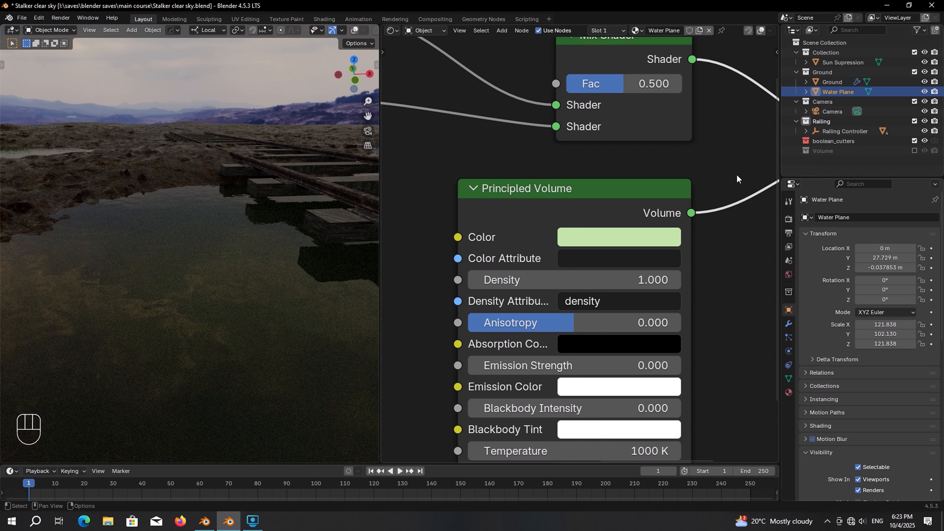
# Step: Hide Sun Supression and zoom in on the green puddle by the tracks
pyautogui.click(924, 62)
pyautogui.scroll(-5, 213, 251)
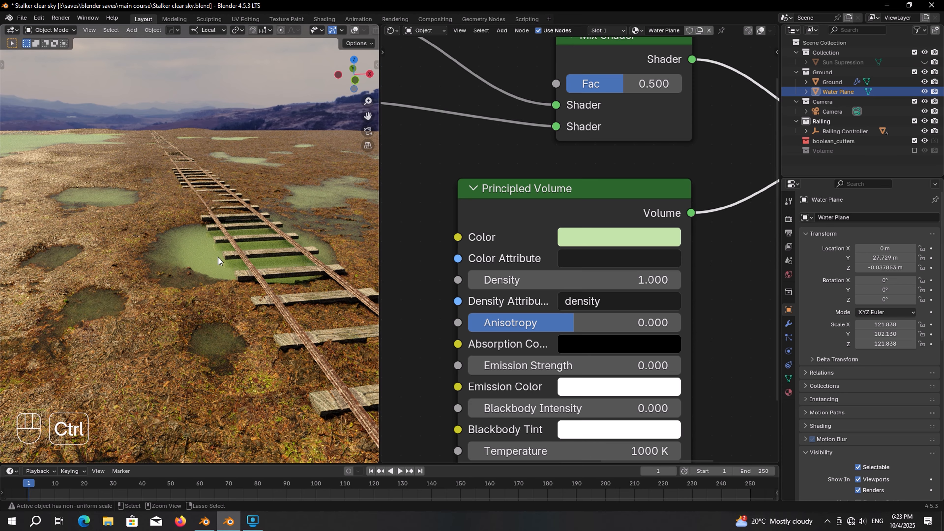
pyautogui.keyDown('ctrl'); pyautogui.moveTo(218, 255); pyautogui.dragTo(219, 243, button='middle'); pyautogui.keyUp('ctrl')
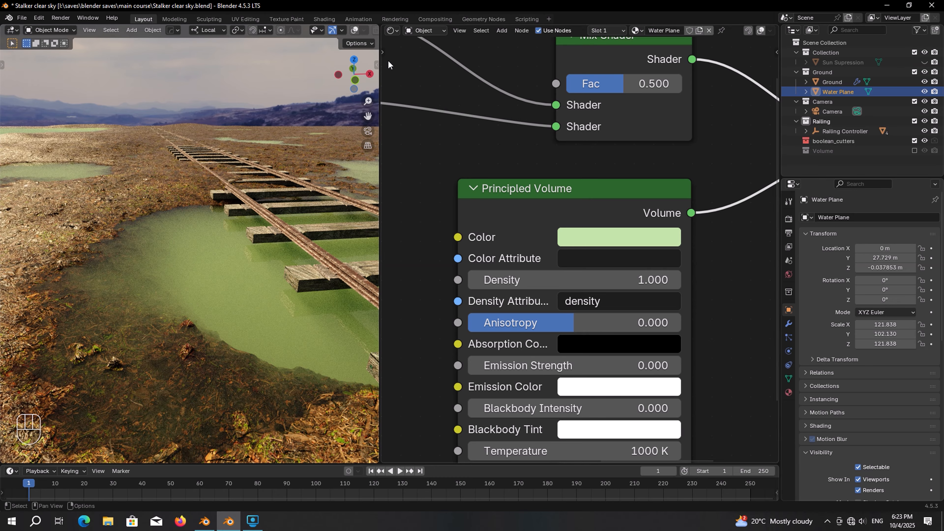
# Step: In a 3D Viewport, extrude the whole water plane into a thick slab
pyautogui.click(391, 30)
pyautogui.click(425, 56)
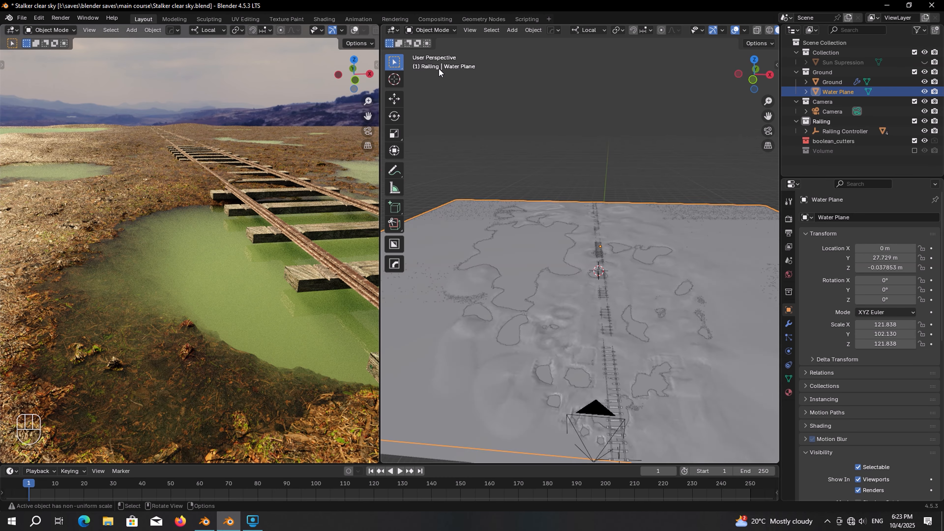
pyautogui.press('Tab')
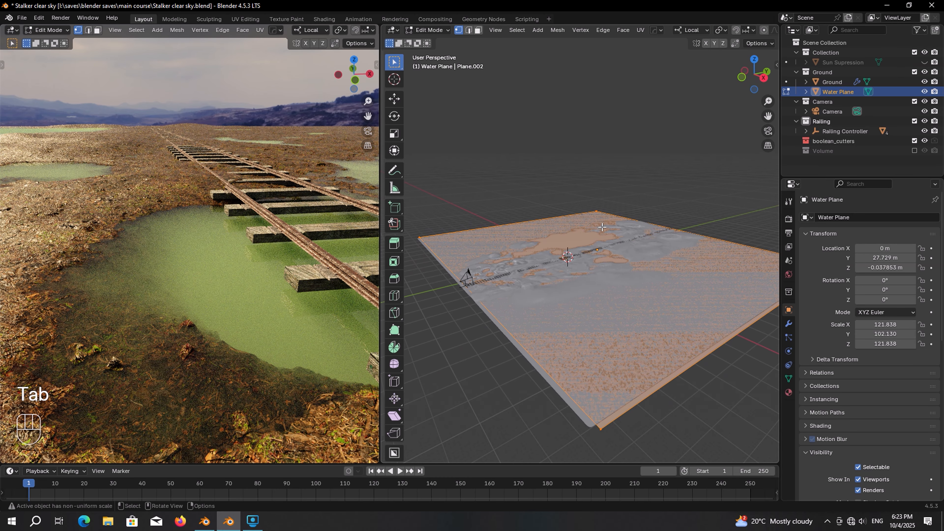
pyautogui.press('a')
pyautogui.keyDown('shift'); pyautogui.moveTo(602, 227); pyautogui.dragTo(613, 212, button='middle'); pyautogui.keyUp('shift')
pyautogui.press('e')
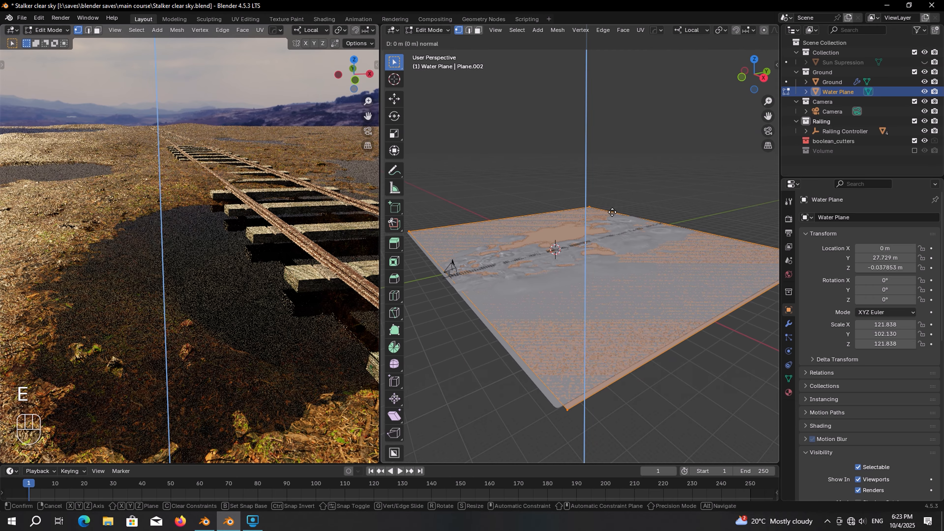
pyautogui.click(616, 233)
pyautogui.press('Tab')
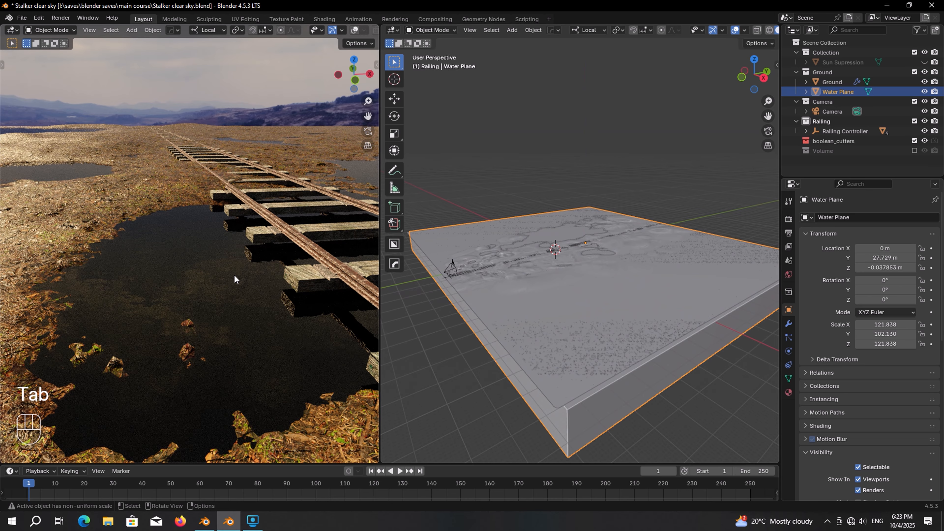
# Step: Unhide Sun Supression, look through the scene camera, and save the file
pyautogui.moveTo(234, 279); pyautogui.dragTo(260, 300, button='middle')
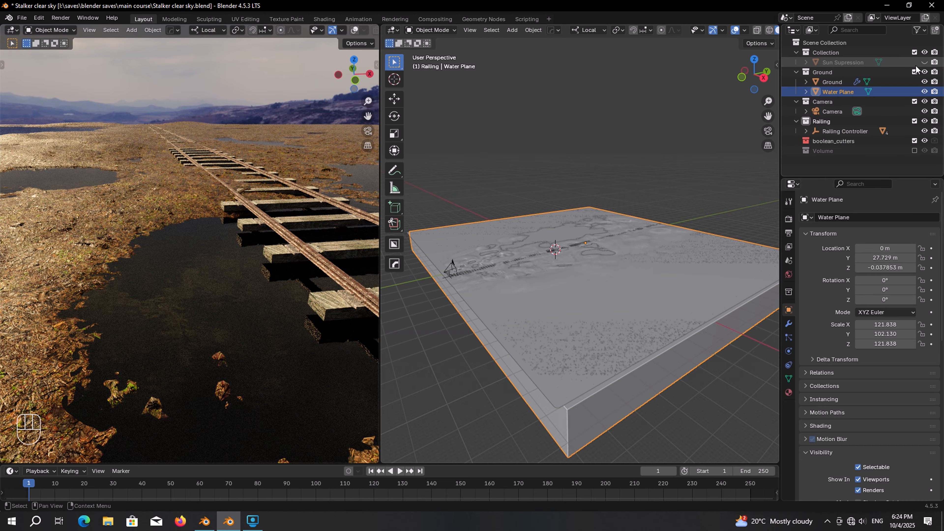
pyautogui.click(924, 63)
pyautogui.press('KP_0')
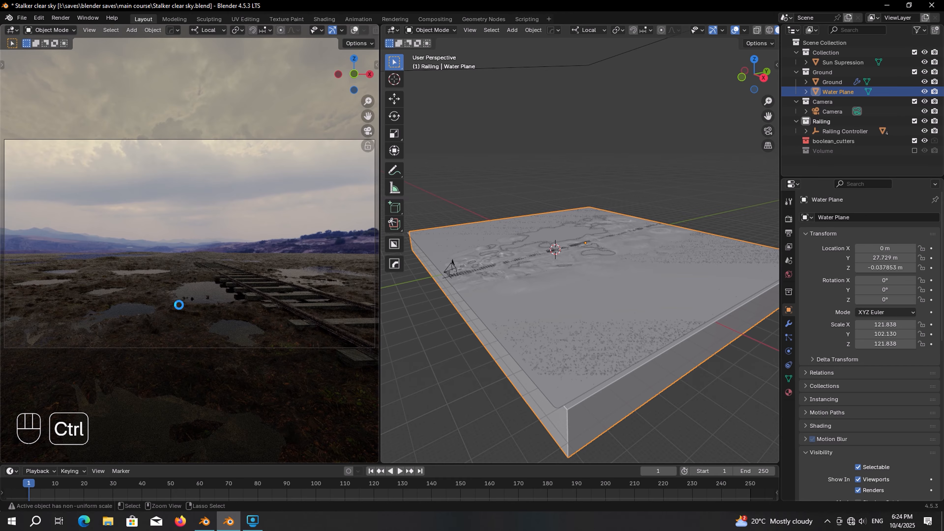
pyautogui.hotkey('ctrl', 's')
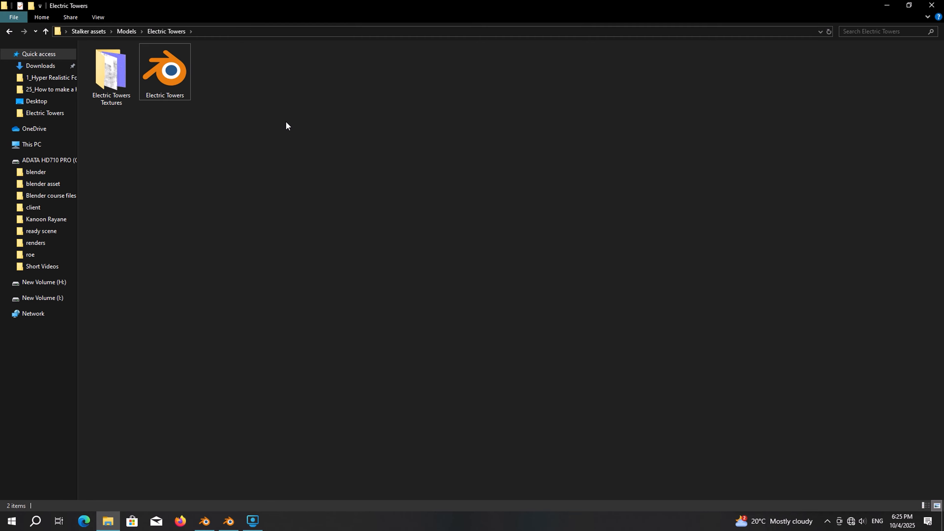
# Step: Open the Electric Towers .blend file from the Electric Towers models folder
pyautogui.click(108, 105)
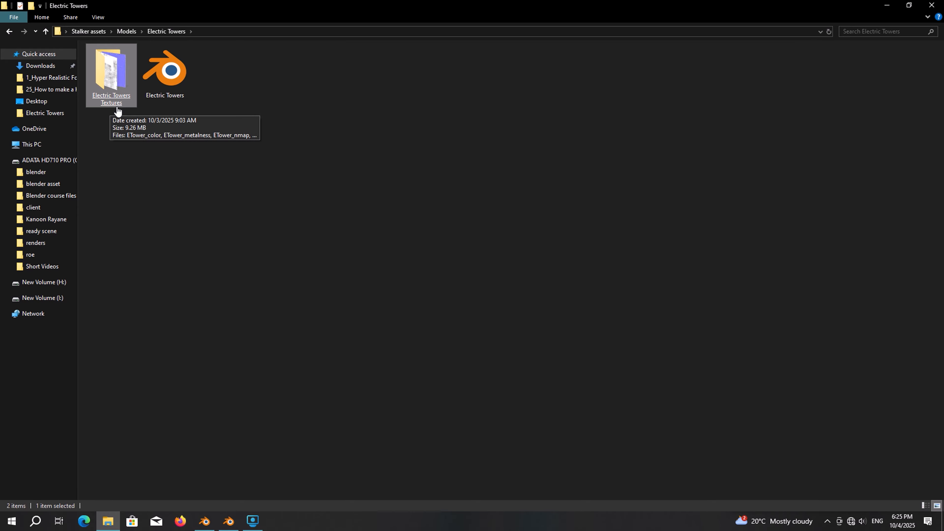
pyautogui.doubleClick(171, 100)
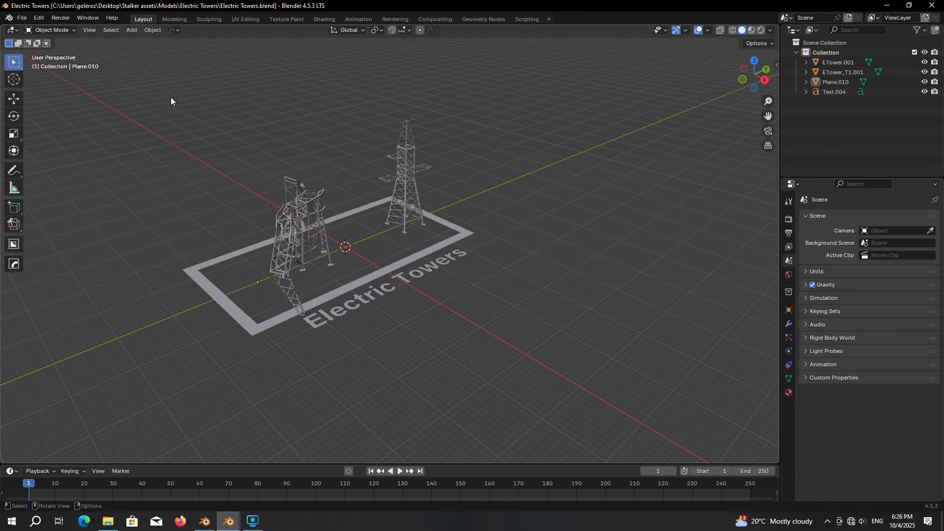
# Step: Copy the damaged and intact towers and paste them into the Stalker clear sky scene
pyautogui.click(318, 211)
pyautogui.keyDown('shift'); pyautogui.click(407, 168); pyautogui.keyUp('shift')
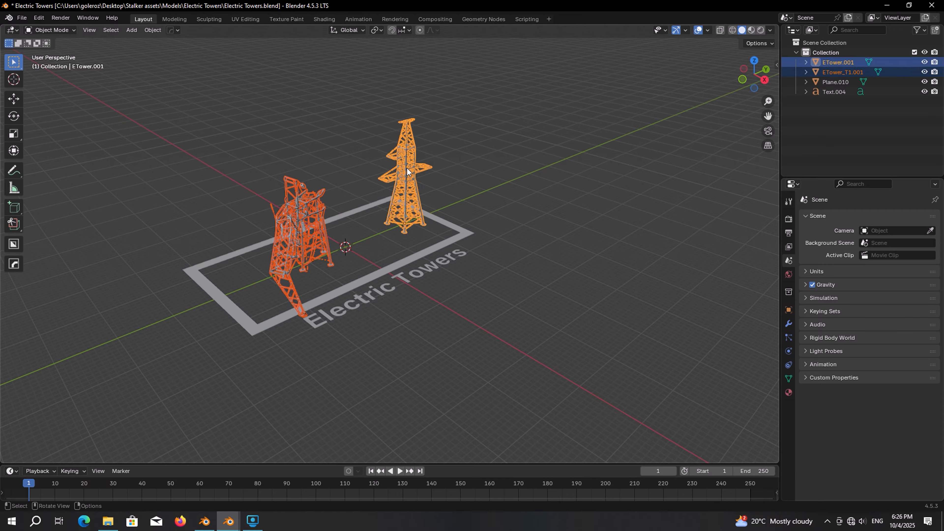
pyautogui.hotkey('ctrl', 'c')
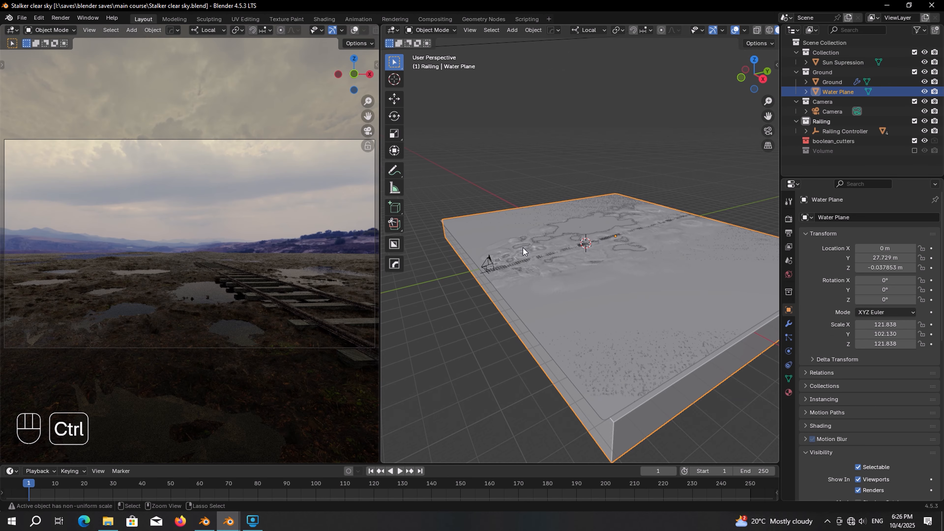
pyautogui.hotkey('ctrl', 'v')
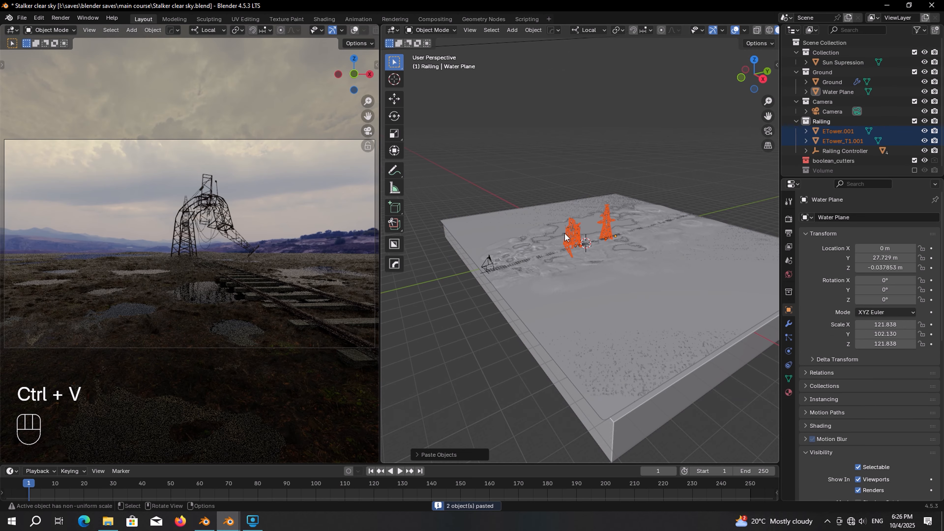
# Step: Switch to Global orientation and move both pasted towers along Y off the plane
pyautogui.press('g')
pyautogui.press('x')
pyautogui.press('y')
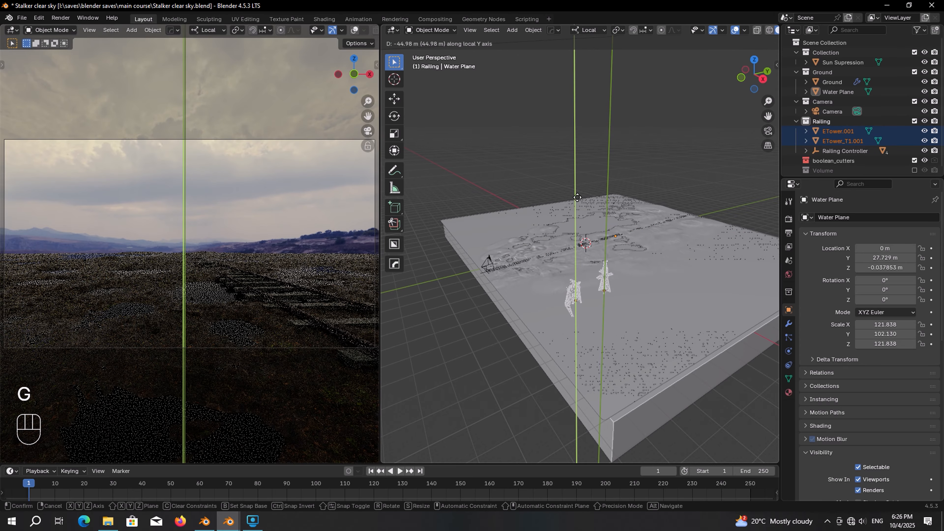
pyautogui.rightClick(578, 197)
pyautogui.click(585, 31)
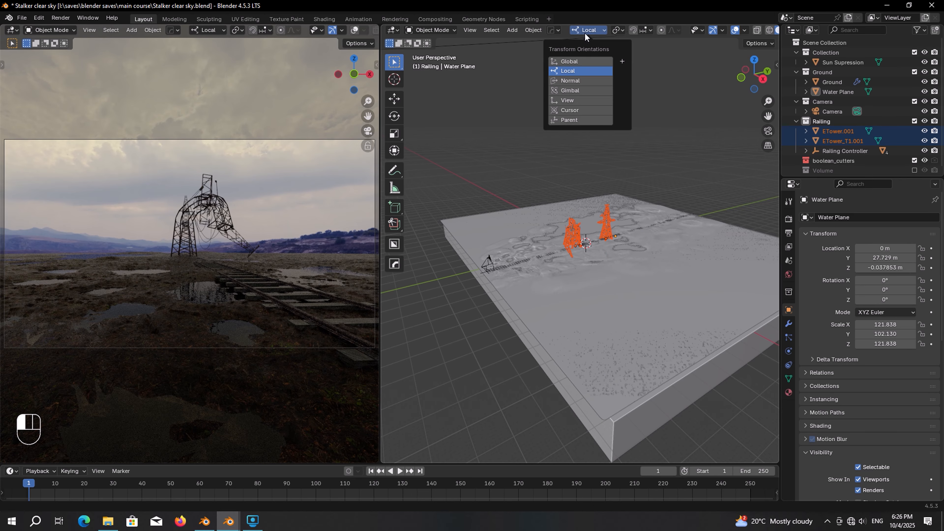
pyautogui.click(579, 61)
pyautogui.press('g')
pyautogui.press('y')
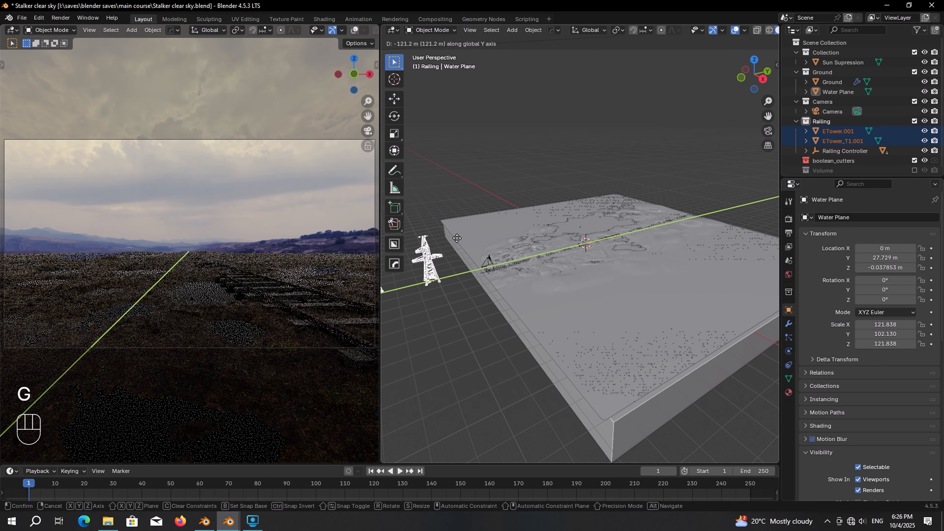
pyautogui.click(446, 245)
pyautogui.keyDown('shift'); pyautogui.moveTo(446, 245); pyautogui.dragTo(601, 219, button='middle'); pyautogui.keyUp('shift')
pyautogui.scroll(3, 603, 227)
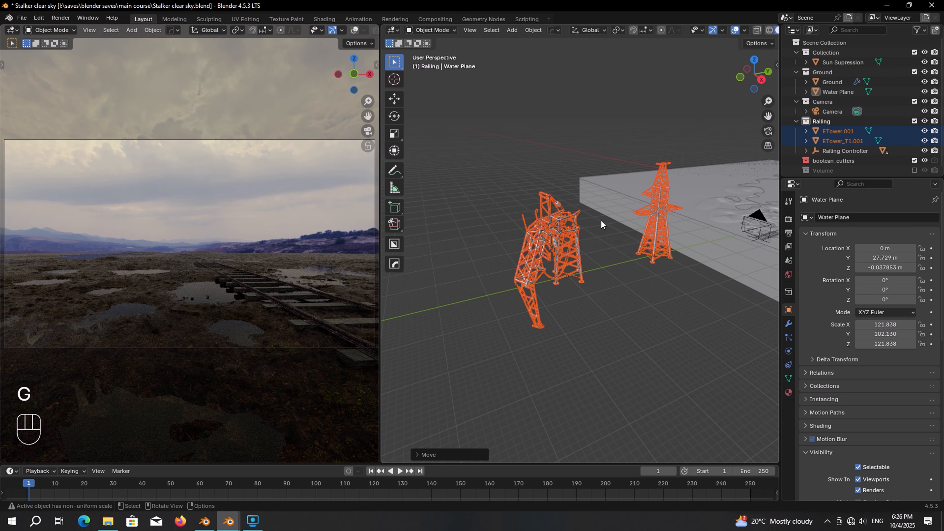
# Step: Move the towers into a new collection named 'Electric Towers'
pyautogui.press('m')
pyautogui.click(601, 222)
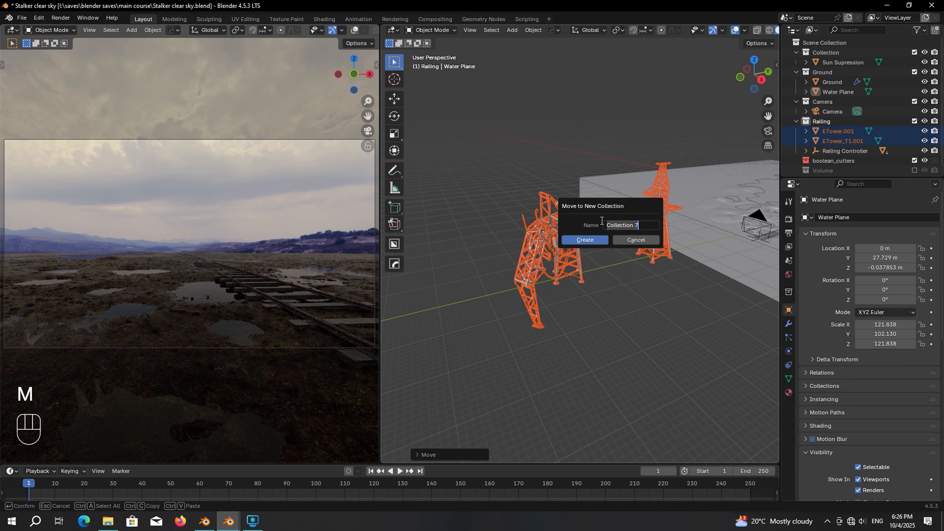
pyautogui.write('Electric Towers')
pyautogui.press('Return')
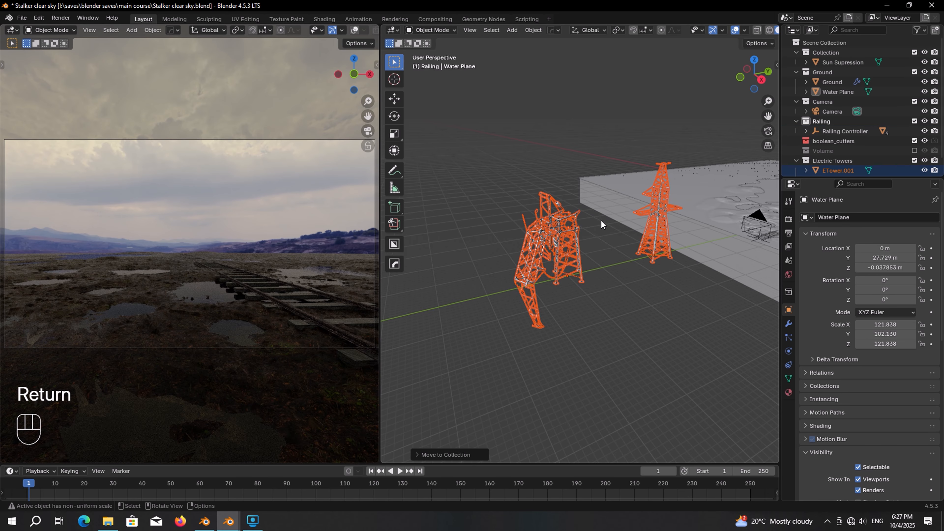
# Step: Scale ETower.001 and ETower_T1.001 uniformly to 1.35 and save the file
pyautogui.moveTo(601, 220); pyautogui.dragTo(597, 247, button='middle')
pyautogui.click(597, 246)
pyautogui.moveTo(883, 327); pyautogui.dragTo(883, 344)
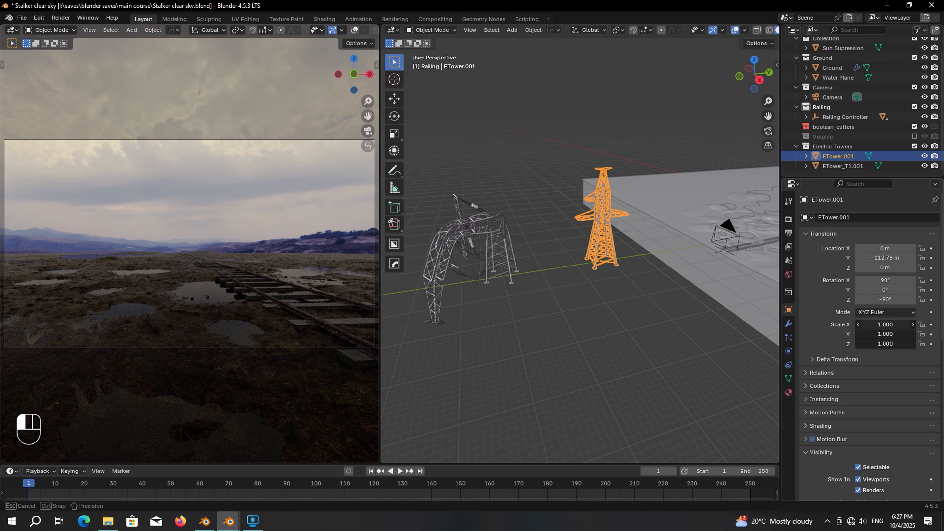
pyautogui.write('1.35')
pyautogui.press('Return')
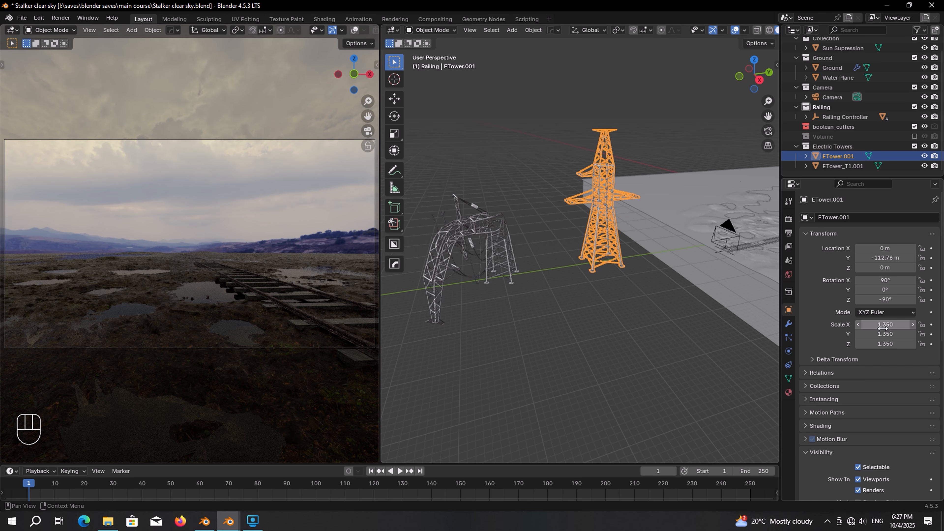
pyautogui.click(505, 234)
pyautogui.moveTo(883, 324); pyautogui.dragTo(883, 344)
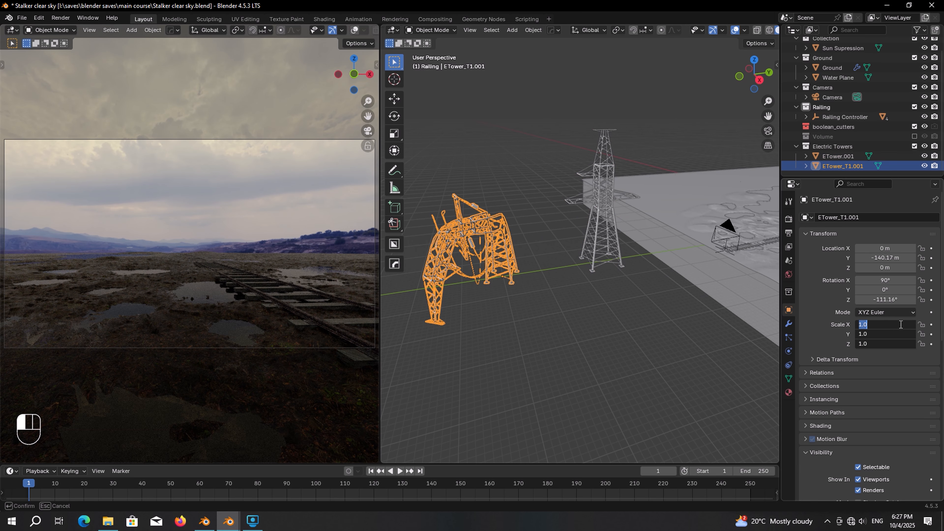
pyautogui.write('1.35')
pyautogui.press('Return')
pyautogui.hotkey('ctrl', 's')
pyautogui.scroll(2, 620, 177)
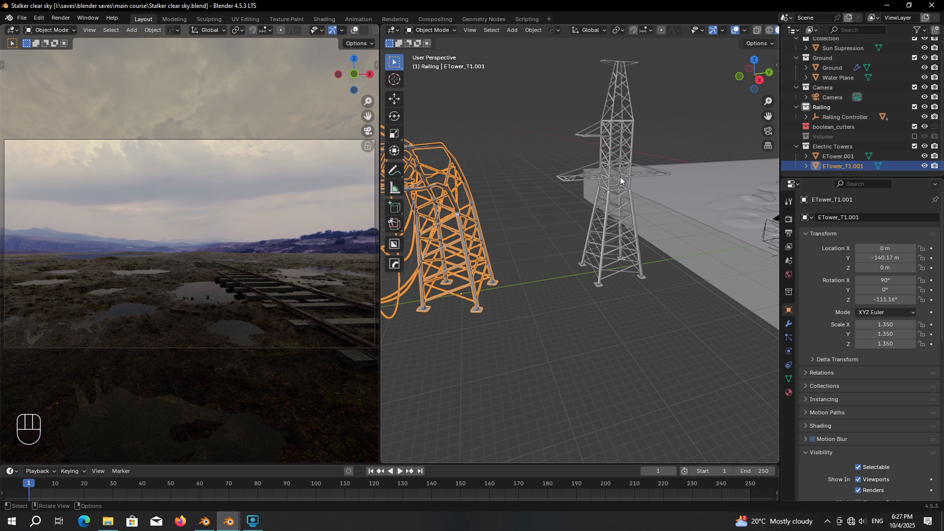
# Step: In top view, place the intact tower just left of the tracks and rotate it 90° about Z
pyautogui.click(620, 177)
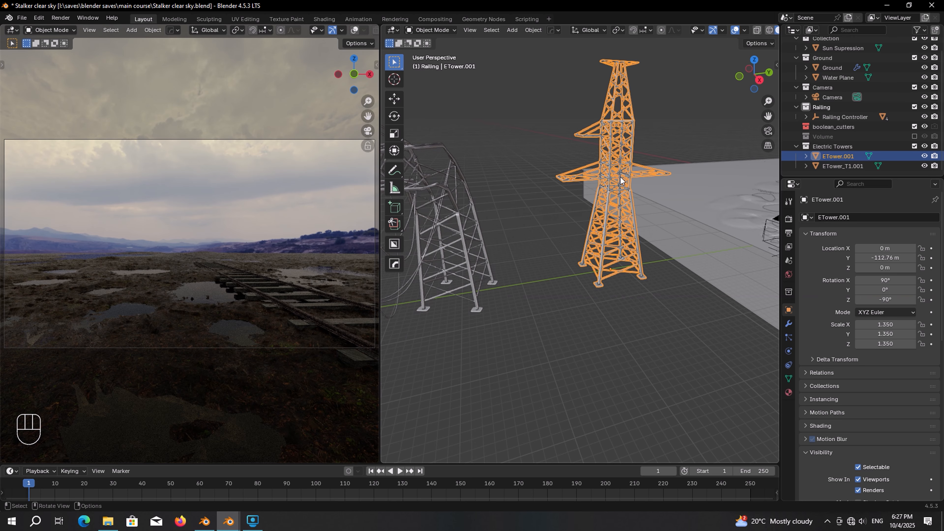
pyautogui.press('KP_7')
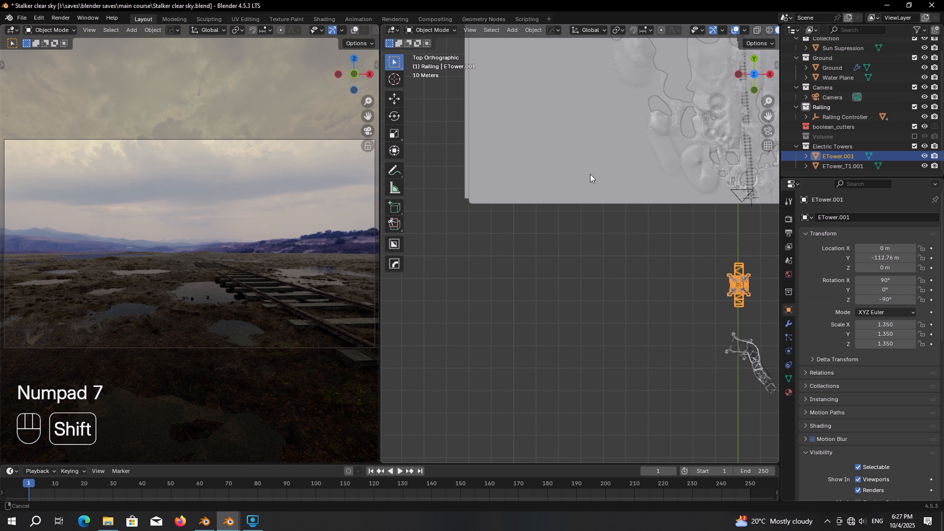
pyautogui.keyDown('shift'); pyautogui.moveTo(591, 177); pyautogui.dragTo(521, 298, button='middle'); pyautogui.keyUp('shift')
pyautogui.press('g')
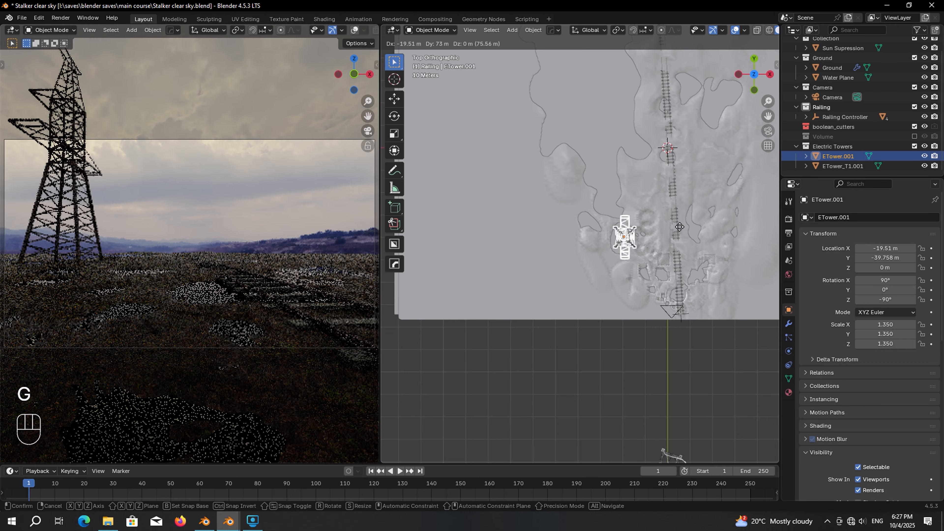
pyautogui.click(680, 238)
pyautogui.moveTo(680, 238); pyautogui.dragTo(647, 223, button='middle')
pyautogui.press('r')
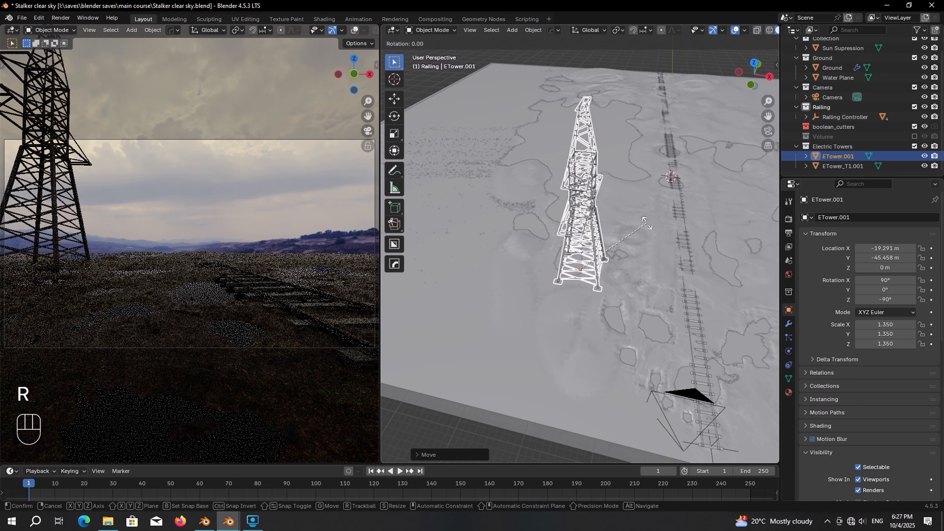
pyautogui.press('z')
pyautogui.press('KP_9')
pyautogui.press('KP_0')
pyautogui.press('KP_Enter')
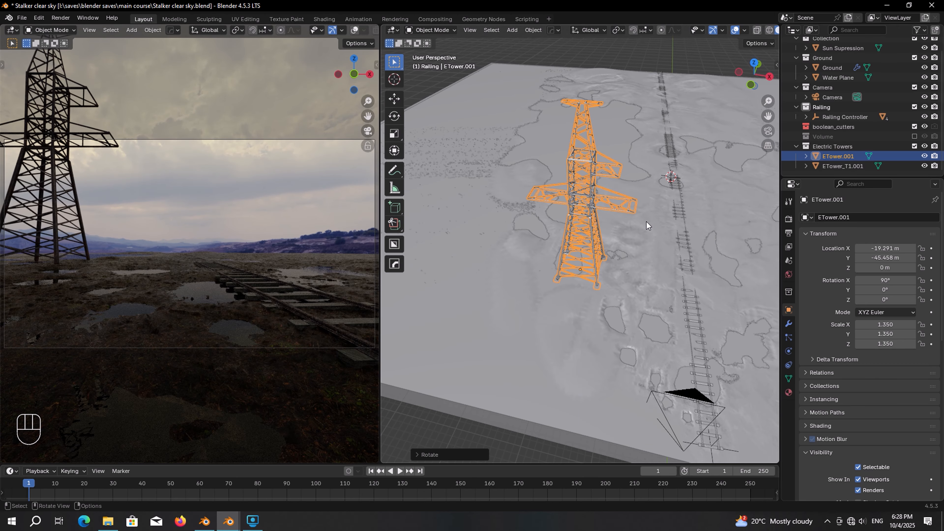
# Step: Tilt the intact tower about Y to -16.449° with the rotate gizmo
pyautogui.click(402, 151)
pyautogui.scroll(4, 554, 261)
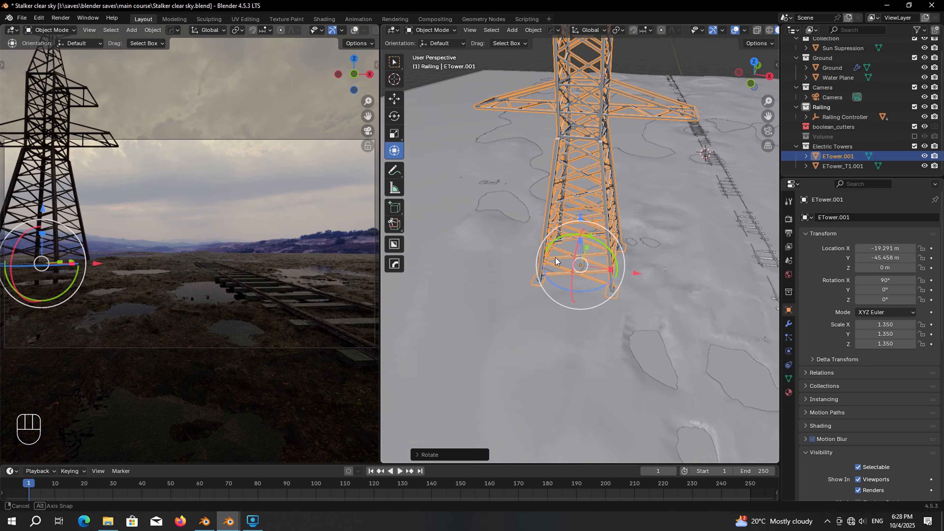
pyautogui.moveTo(557, 259); pyautogui.dragTo(600, 218, button='middle')
pyautogui.moveTo(614, 200); pyautogui.dragTo(592, 169)
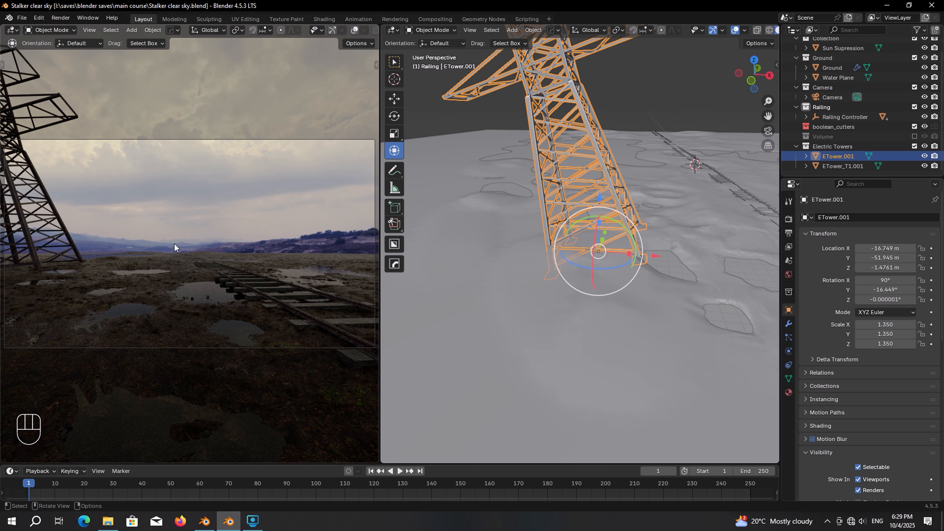
pyautogui.scroll(-5, 523, 206)
pyautogui.click(529, 214)
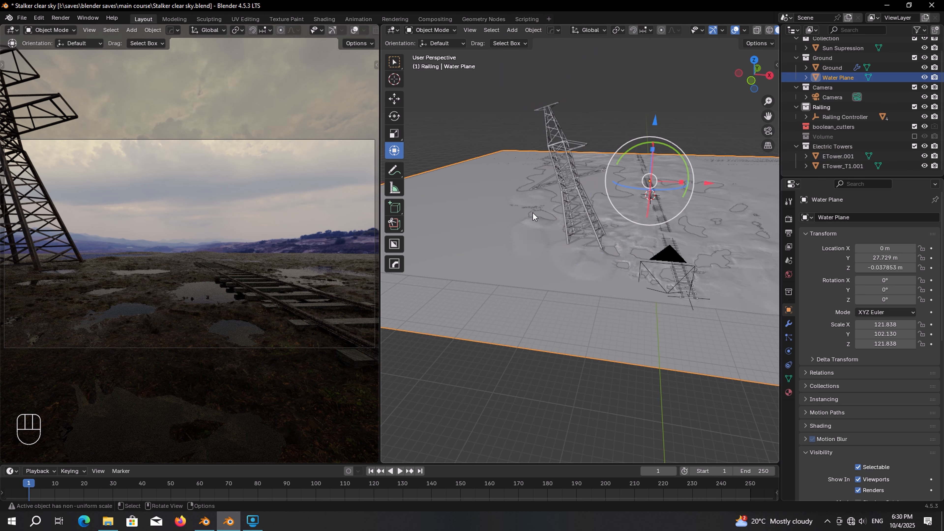
# Step: Isolate the plane in solid shading and draw annotation arrows at its top and bottom edges
pyautogui.press('KP_Divide')
pyautogui.scroll(-3, 330, 33)
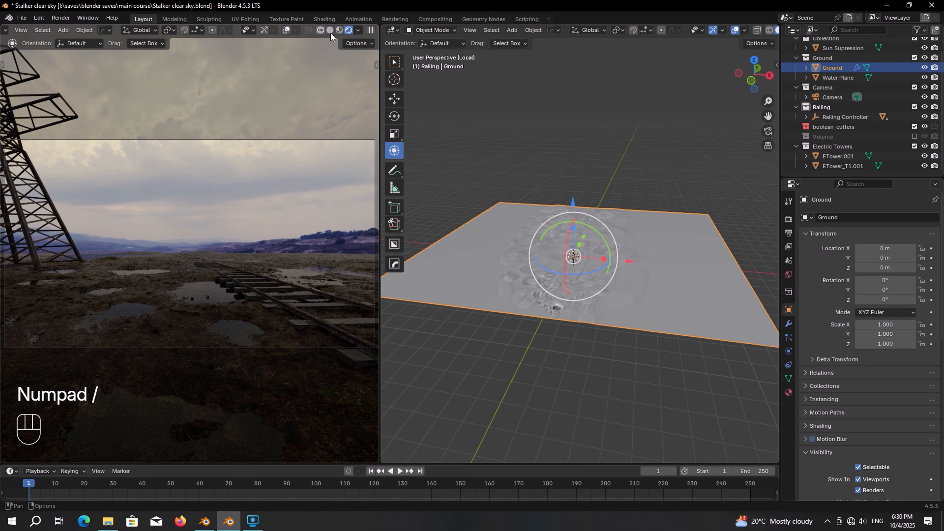
pyautogui.click(333, 31)
pyautogui.moveTo(380, 77); pyautogui.dragTo(63, 77)
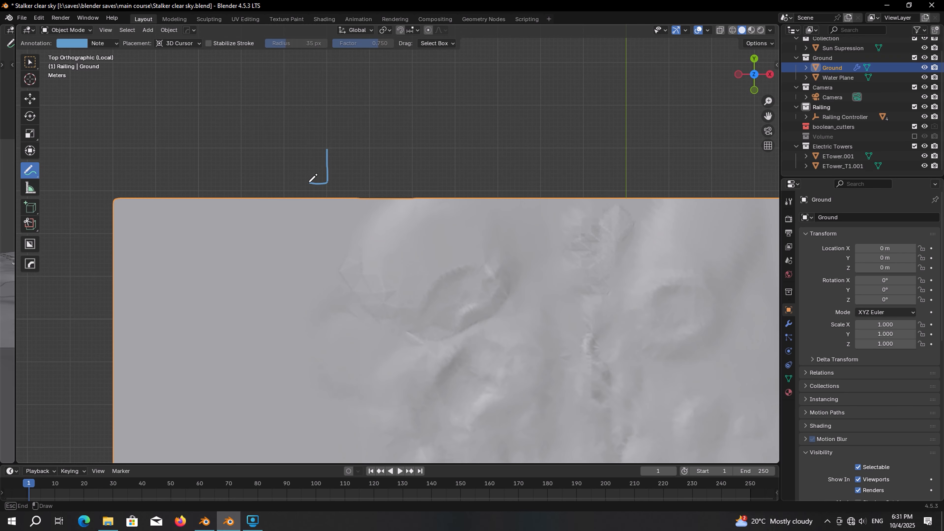
pyautogui.moveTo(310, 183); pyautogui.dragTo(332, 182)
pyautogui.scroll(-4, 337, 179)
pyautogui.moveTo(336, 179)
pyautogui.keyDown('shift'); pyautogui.mouseDown(button='middle')
pyautogui.moveTo(312, 78)
pyautogui.moveTo(275, 55)
pyautogui.mouseUp(button='middle'); pyautogui.keyUp('shift')
pyautogui.scroll(3, 371, 446)
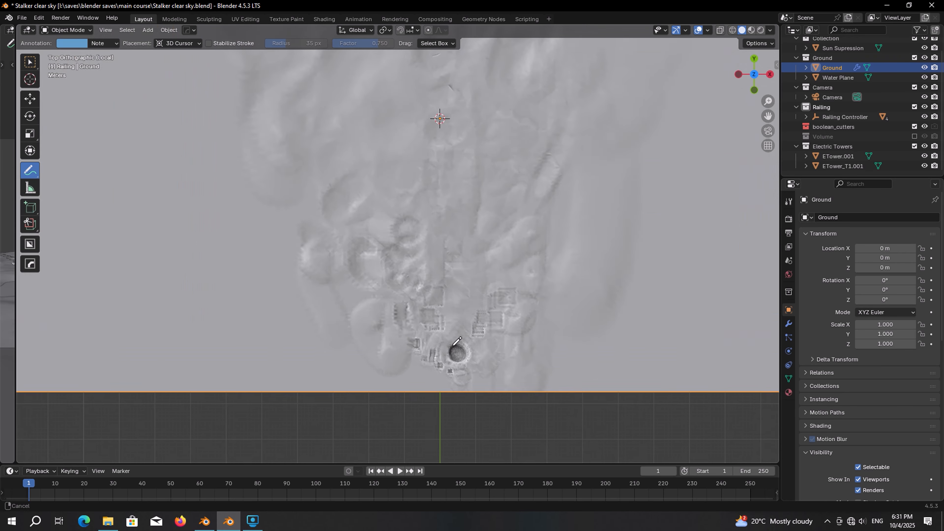
pyautogui.keyDown('shift'); pyautogui.moveTo(370, 454); pyautogui.dragTo(532, 372, button='middle'); pyautogui.keyUp('shift')
pyautogui.moveTo(532, 372); pyautogui.dragTo(530, 331)
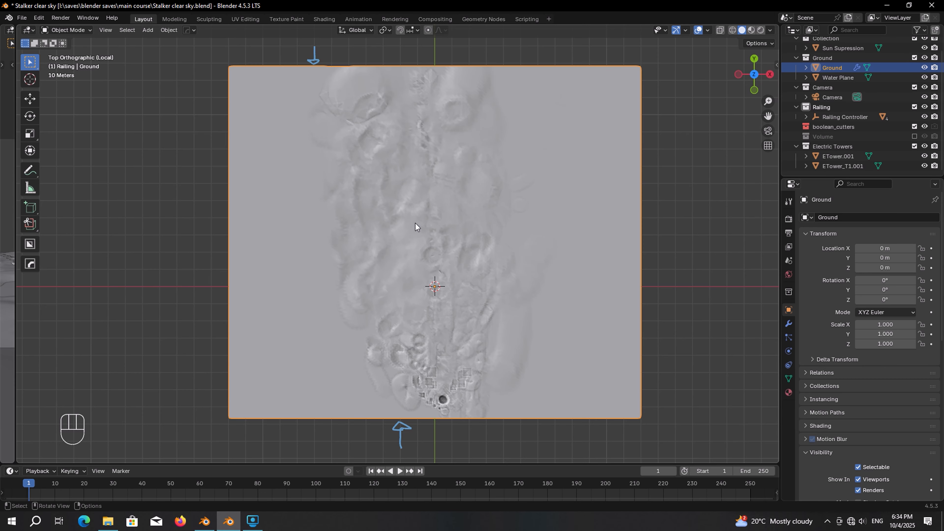
# Step: Enter Edit Mode on Ground, clear the selection, zoom to the top edge, and start the Knife
pyautogui.press('Tab')
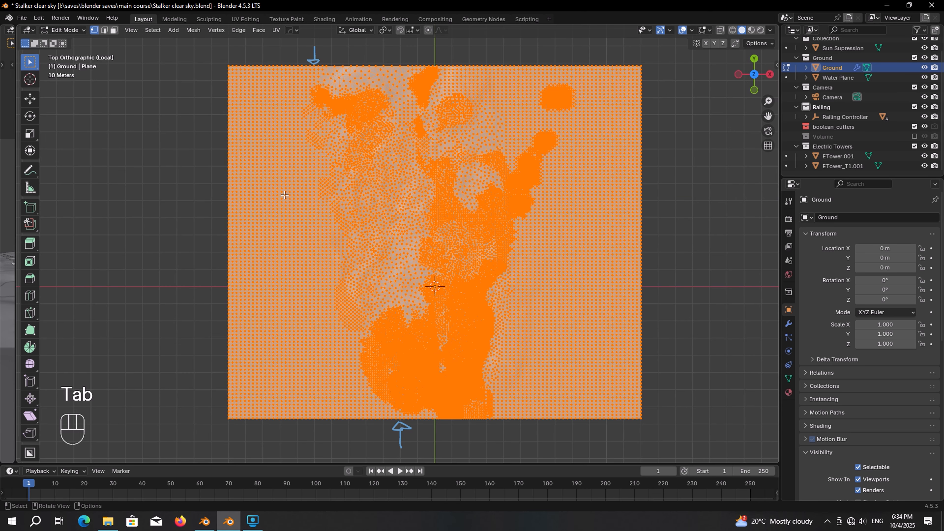
pyautogui.click(191, 176)
pyautogui.keyDown('shift'); pyautogui.moveTo(388, 128); pyautogui.dragTo(425, 247, button='middle'); pyautogui.keyUp('shift')
pyautogui.scroll(5, 425, 247)
pyautogui.keyDown('shift'); pyautogui.moveTo(331, 166); pyautogui.dragTo(366, 160, button='middle'); pyautogui.keyUp('shift')
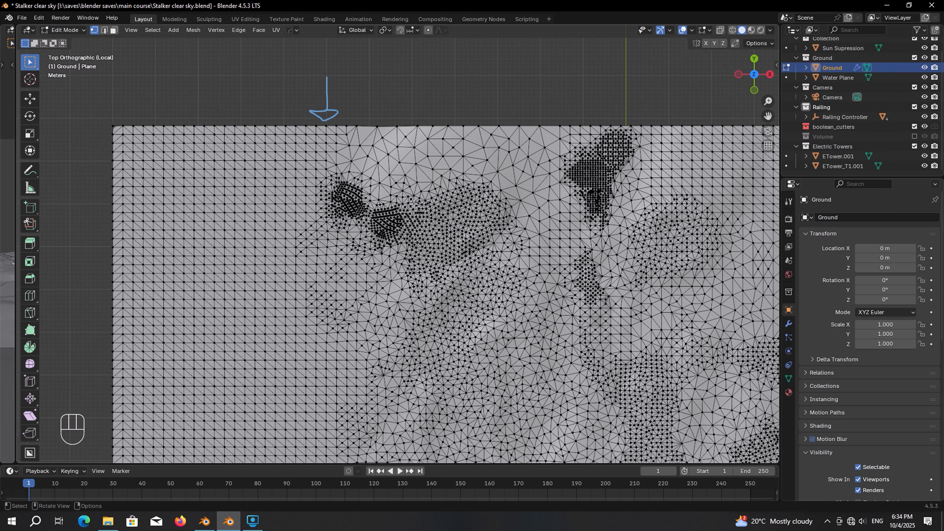
pyautogui.press('k')
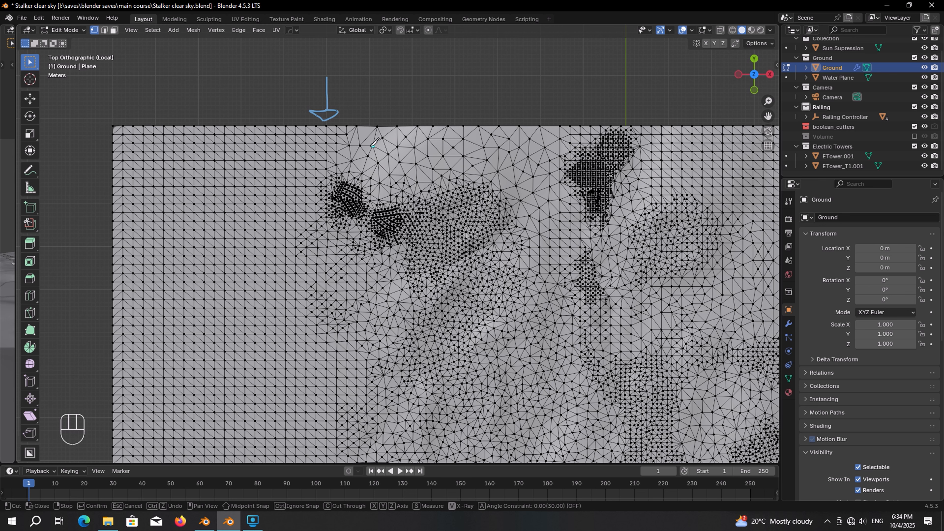
# Step: Knife from the top-edge vertex to the bottom-edge vertex and confirm the straight cut
pyautogui.click(327, 125)
pyautogui.keyDown('shift'); pyautogui.moveTo(451, 398); pyautogui.dragTo(400, 131, button='middle'); pyautogui.keyUp('shift')
pyautogui.scroll(-2, 404, 160)
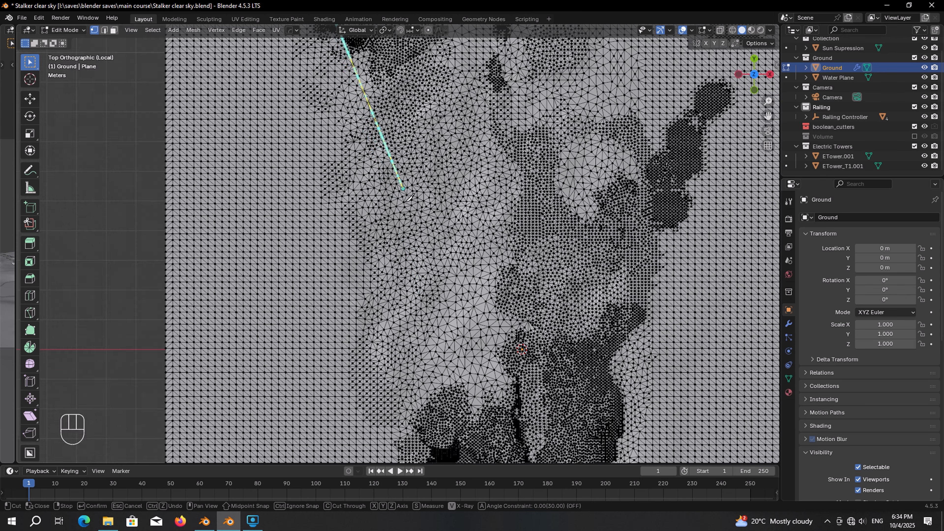
pyautogui.keyDown('shift'); pyautogui.moveTo(421, 309); pyautogui.dragTo(387, 47, button='middle'); pyautogui.keyUp('shift')
pyautogui.scroll(4, 416, 323)
pyautogui.keyDown('shift'); pyautogui.moveTo(424, 348); pyautogui.dragTo(385, 205, button='middle'); pyautogui.keyUp('shift')
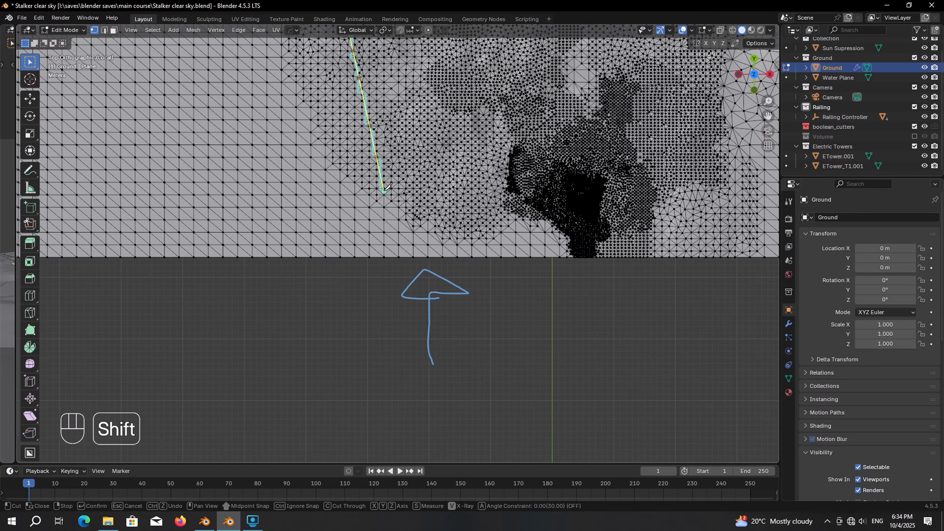
pyautogui.scroll(3, 428, 274)
pyautogui.keyDown('shift'); pyautogui.moveTo(458, 293); pyautogui.dragTo(432, 282, button='middle'); pyautogui.keyUp('shift')
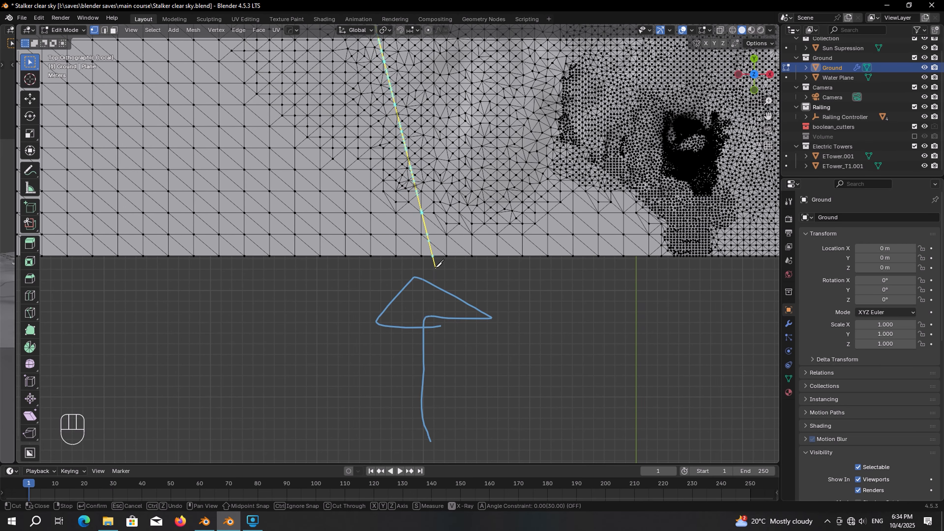
pyautogui.click(424, 255)
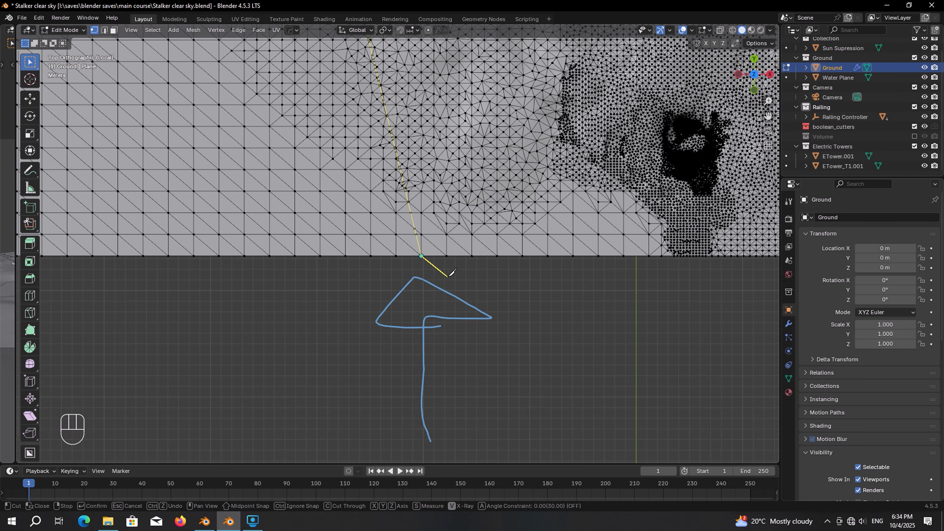
pyautogui.press('Return')
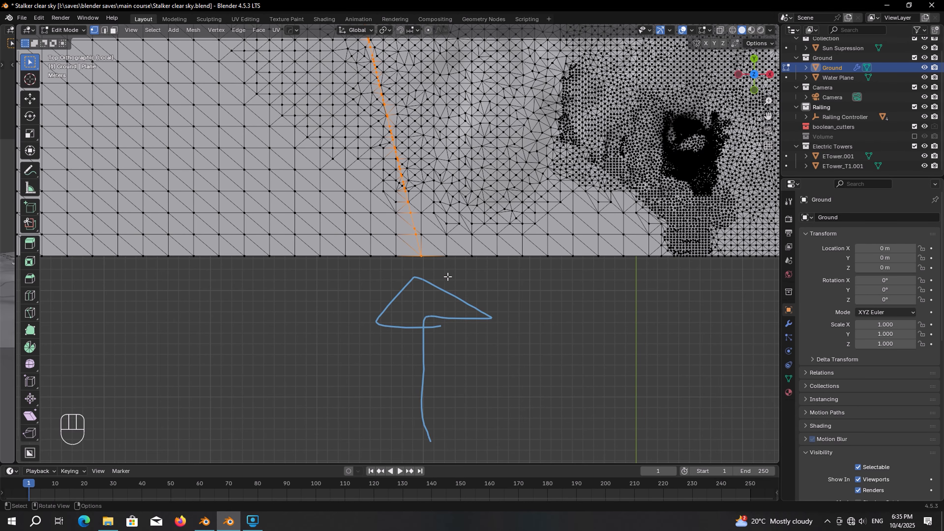
pyautogui.keyDown('shift'); pyautogui.moveTo(444, 263); pyautogui.dragTo(442, 341, button='middle'); pyautogui.keyUp('shift')
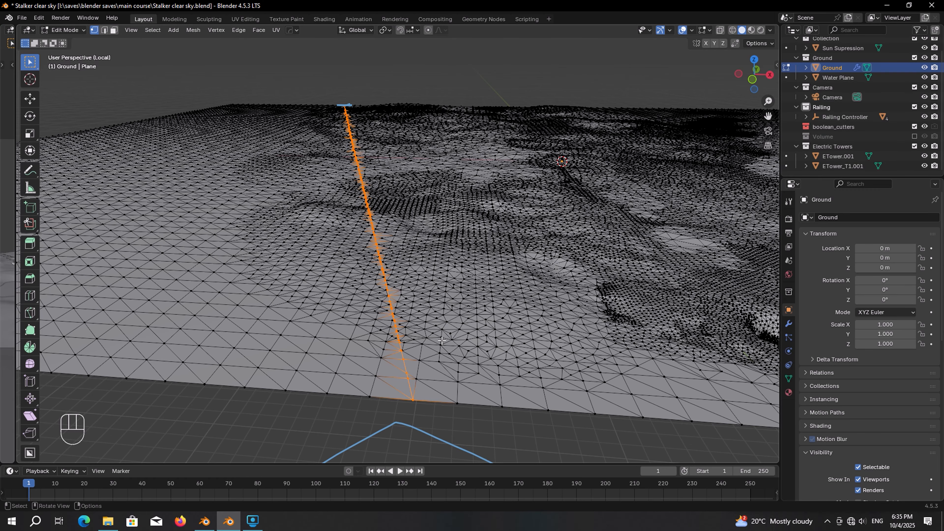
# Step: Create vertex group 'Group' and assign the cut-line vertices to it at weight 1.000
pyautogui.click(789, 378)
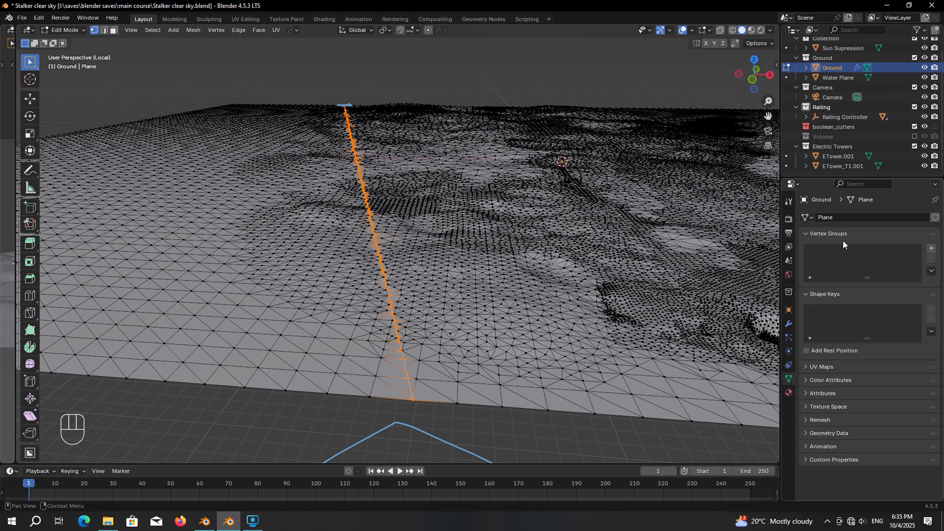
pyautogui.click(932, 252)
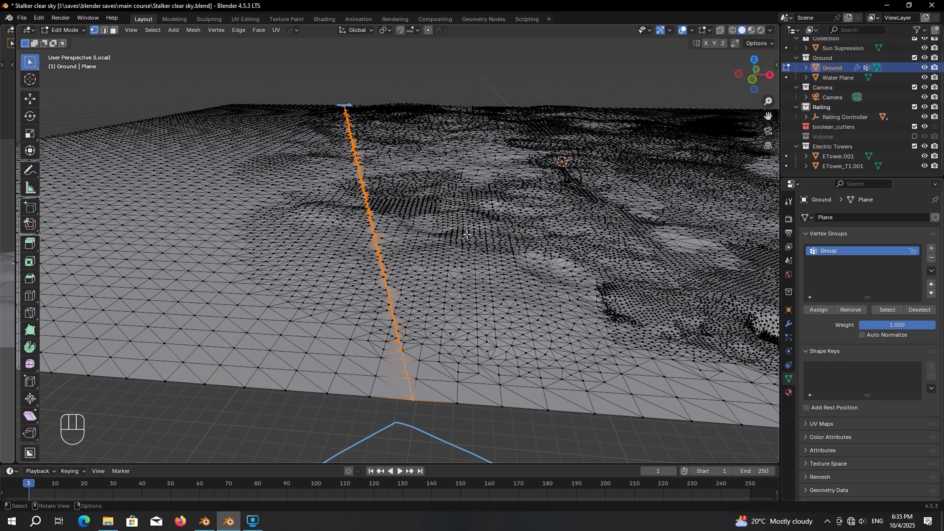
pyautogui.click(826, 310)
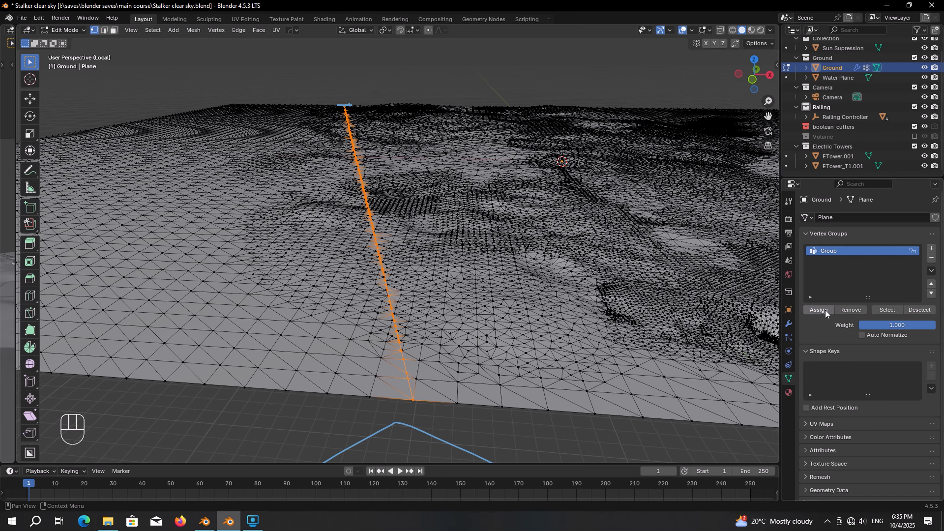
pyautogui.click(526, 87)
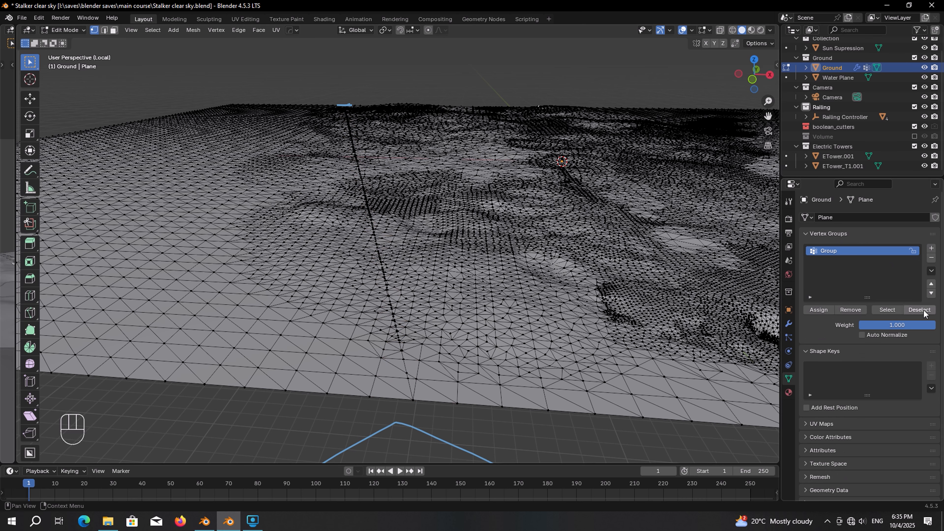
pyautogui.click(890, 310)
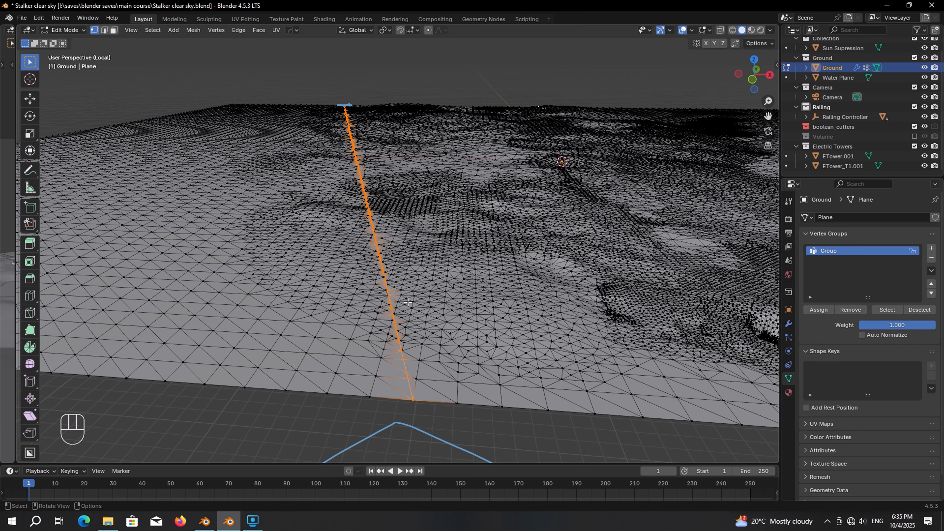
# Step: Snap the 3D cursor to the selected cut-line vertices
pyautogui.moveTo(374, 265); pyautogui.dragTo(448, 192, button='middle')
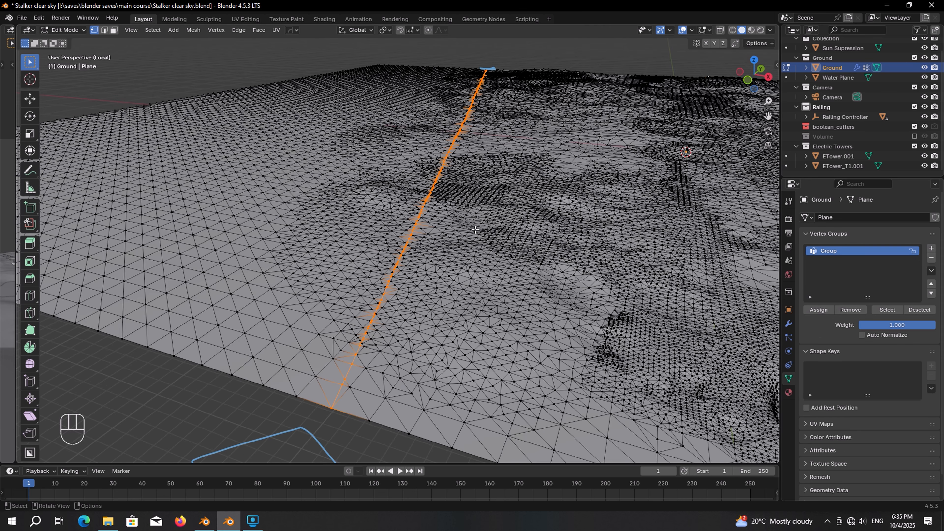
pyautogui.hotkey('shift', 's')
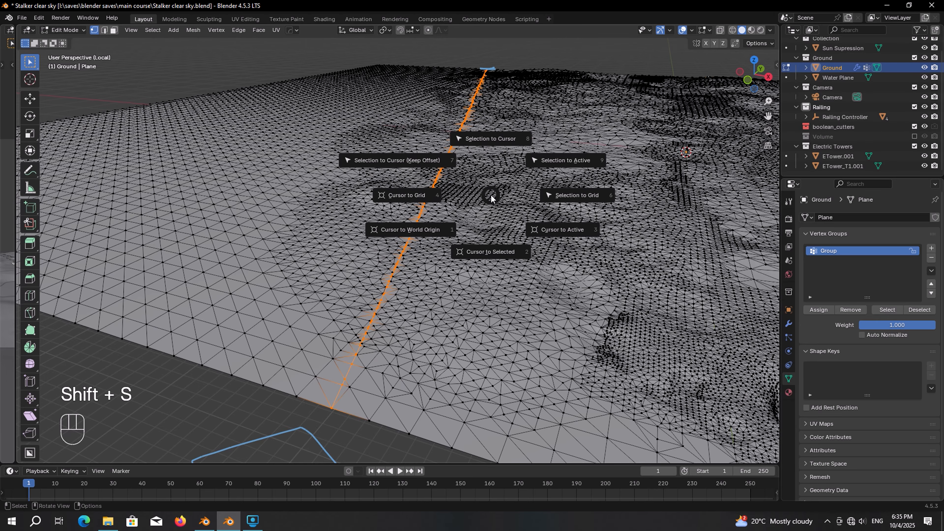
pyautogui.click(494, 257)
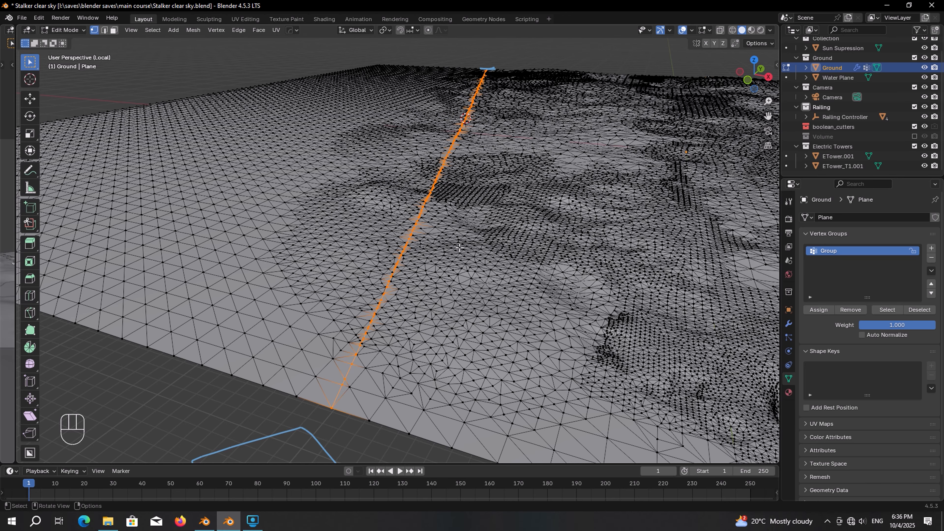
# Step: In top view, circle-select the vertices on the Ground plane's left side
pyautogui.press('KP_7')
pyautogui.scroll(-9, 456, 246)
pyautogui.keyDown('shift'); pyautogui.moveTo(353, 155); pyautogui.dragTo(468, 347, button='middle'); pyautogui.keyUp('shift')
pyautogui.scroll(-3, 476, 335)
pyautogui.scroll(1, 468, 347)
pyautogui.press('c')
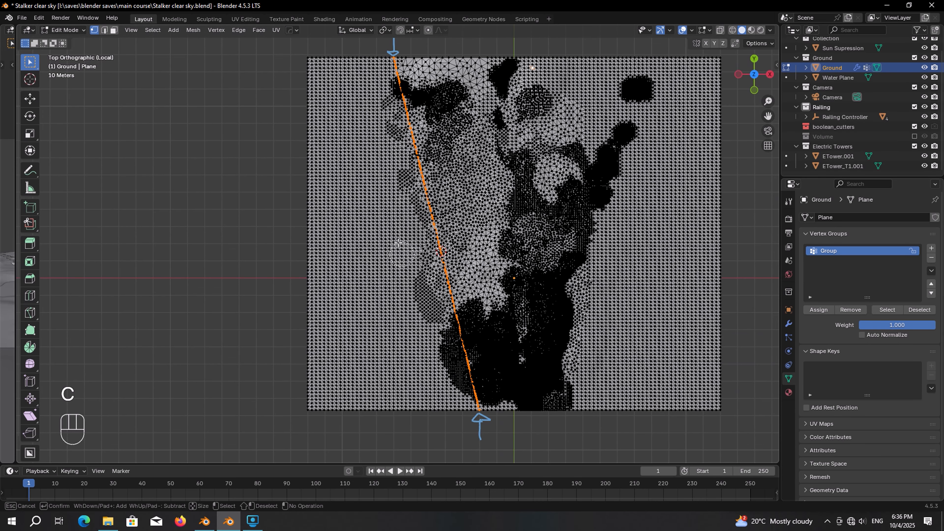
pyautogui.scroll(-5, 371, 221)
pyautogui.scroll(-10, 328, 139)
pyautogui.moveTo(327, 84)
pyautogui.mouseDown()
pyautogui.moveTo(337, 162)
pyautogui.moveTo(408, 411)
pyautogui.moveTo(368, 335)
pyautogui.moveTo(352, 149)
pyautogui.moveTo(356, 215)
pyautogui.moveTo(391, 324)
pyautogui.moveTo(346, 129)
pyautogui.moveTo(323, 95)
pyautogui.moveTo(339, 112)
pyautogui.mouseUp()
pyautogui.rightClick(403, 362)
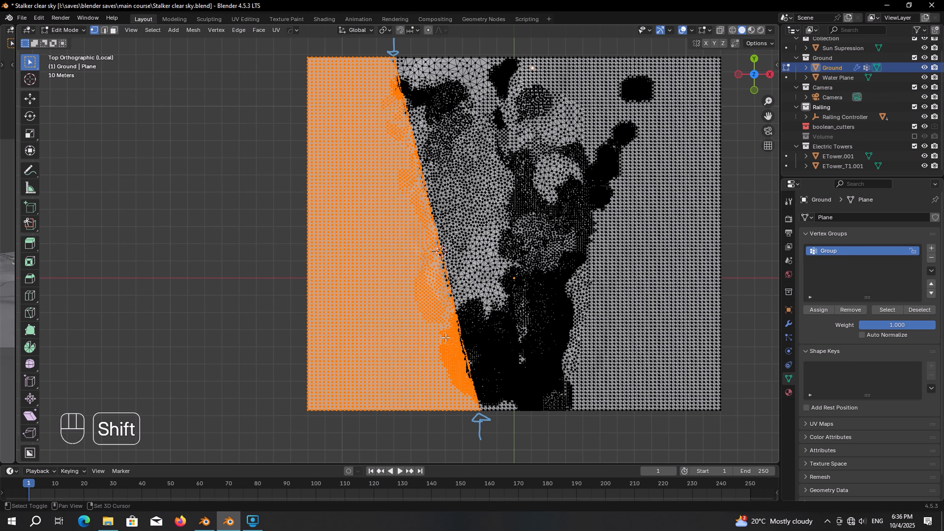
# Step: Add the missed vertices along the cut line to the selection, then view from the front
pyautogui.keyDown('shift'); pyautogui.moveTo(408, 363); pyautogui.dragTo(358, 251, button='middle'); pyautogui.keyUp('shift')
pyautogui.scroll(5, 359, 251)
pyautogui.press('c')
pyautogui.moveTo(379, 268)
pyautogui.mouseDown()
pyautogui.moveTo(339, 115)
pyautogui.moveTo(335, 127)
pyautogui.mouseUp()
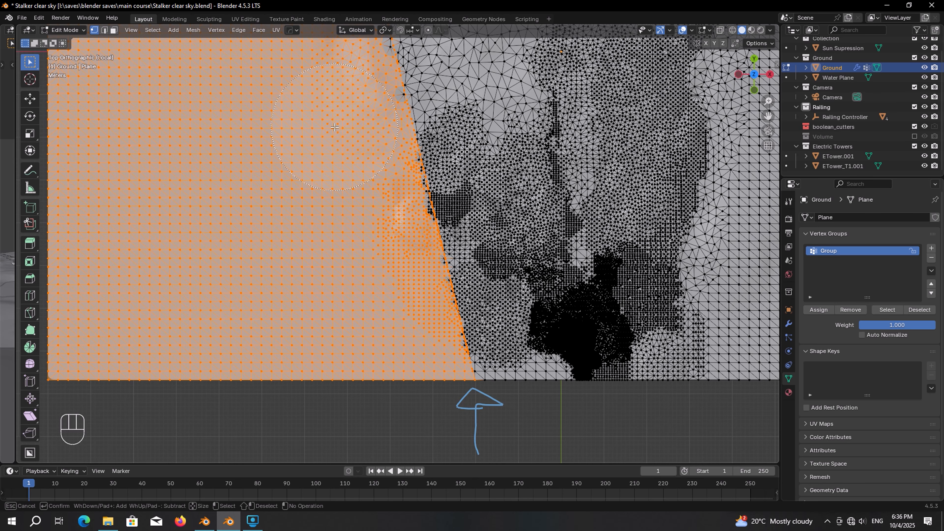
pyautogui.moveTo(361, 220); pyautogui.dragTo(368, 223)
pyautogui.rightClick(358, 223)
pyautogui.scroll(-2, 359, 224)
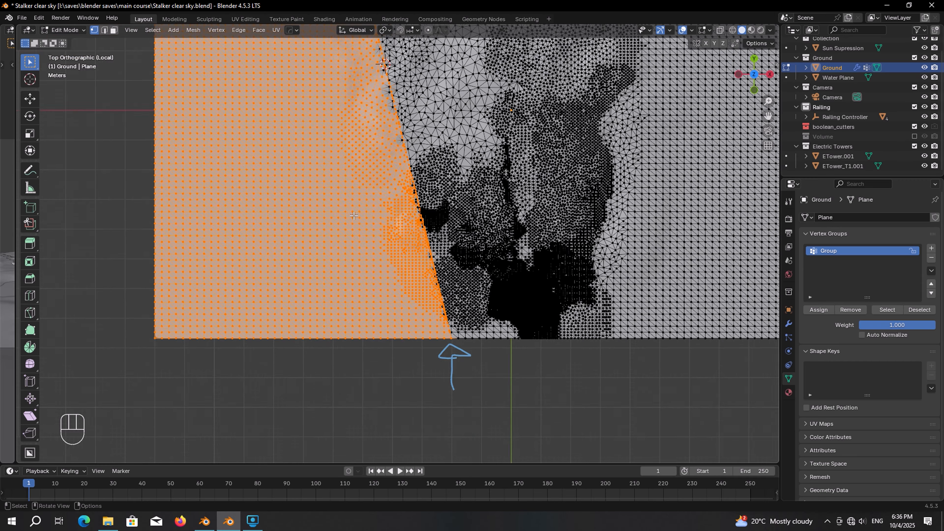
pyautogui.keyDown('shift'); pyautogui.moveTo(360, 196); pyautogui.dragTo(355, 313, button='middle'); pyautogui.keyUp('shift')
pyautogui.press('KP_1')
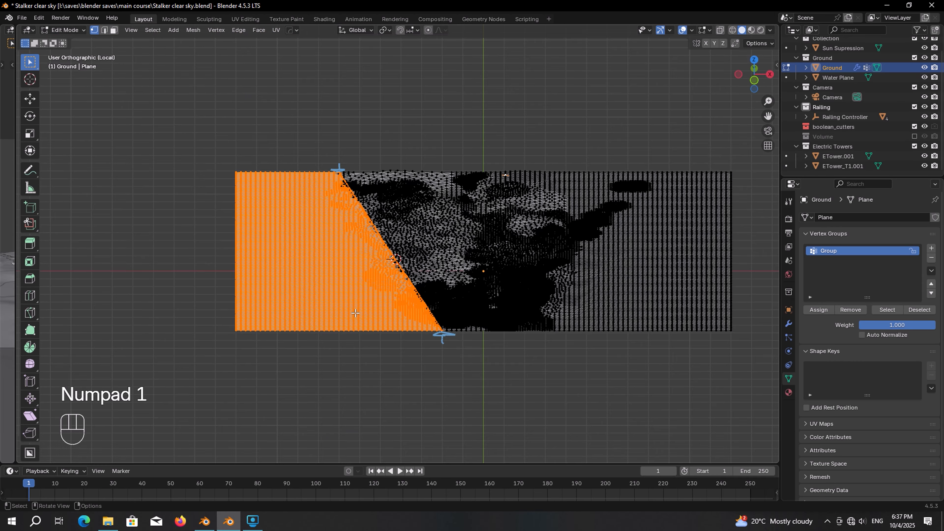
# Step: Set the pivot to 3D Cursor and rotate the selected ground half into a slight tilt
pyautogui.keyDown('shift'); pyautogui.moveTo(355, 313); pyautogui.dragTo(362, 291, button='middle'); pyautogui.keyUp('shift')
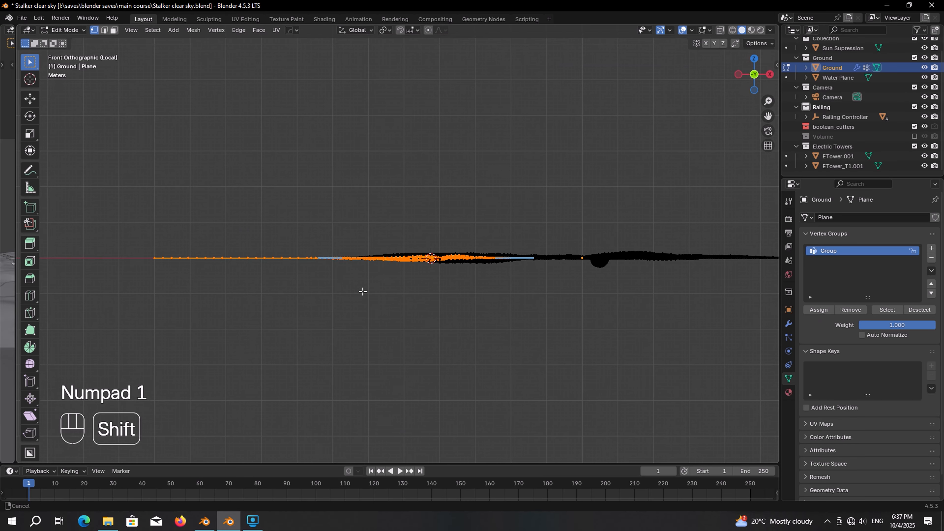
pyautogui.scroll(1, 366, 294)
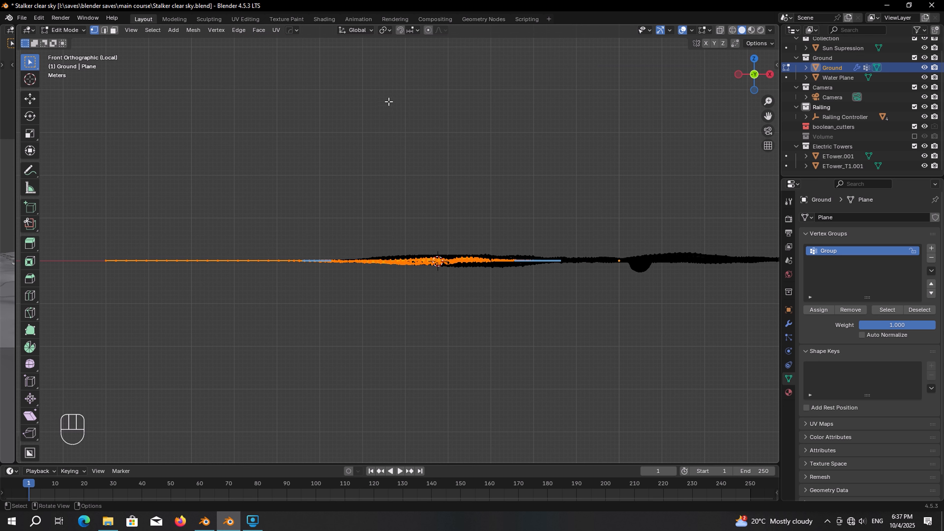
pyautogui.click(383, 31)
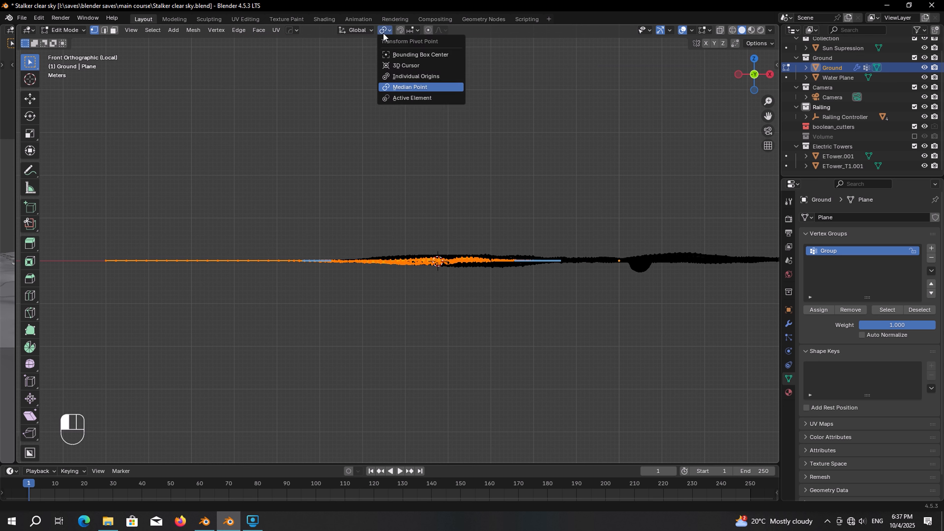
pyautogui.click(414, 68)
pyautogui.press('r')
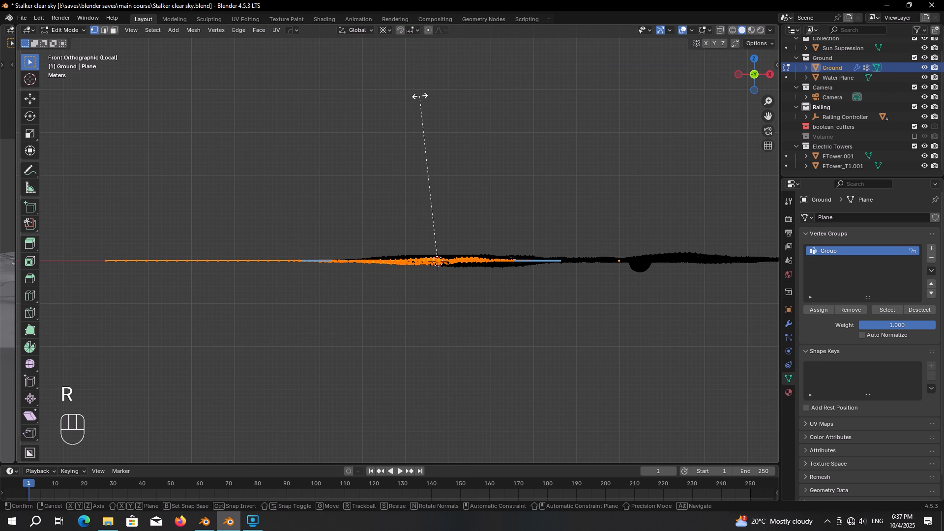
pyautogui.press('shift')
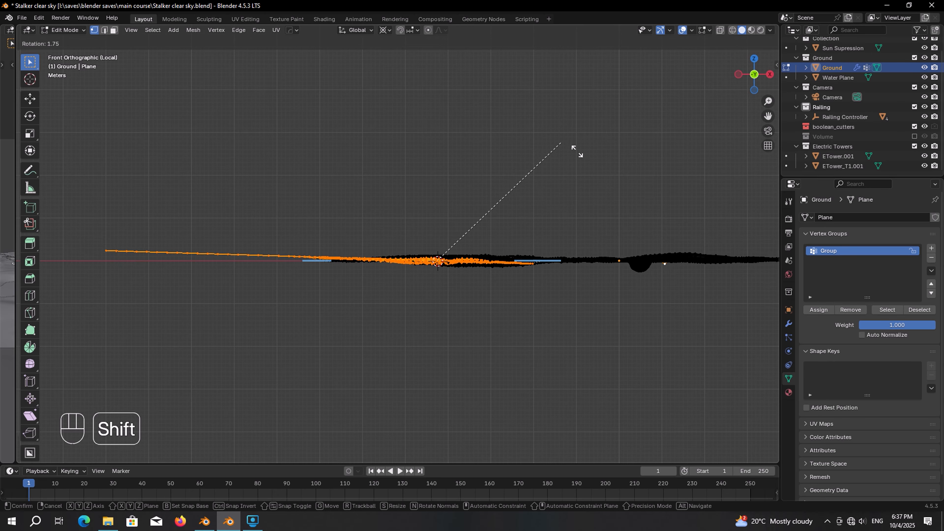
pyautogui.click(592, 166)
# Step: Inspect the tilted ground from the right side, cancelling a second rotation attempt
pyautogui.moveTo(594, 167); pyautogui.dragTo(506, 151, button='middle')
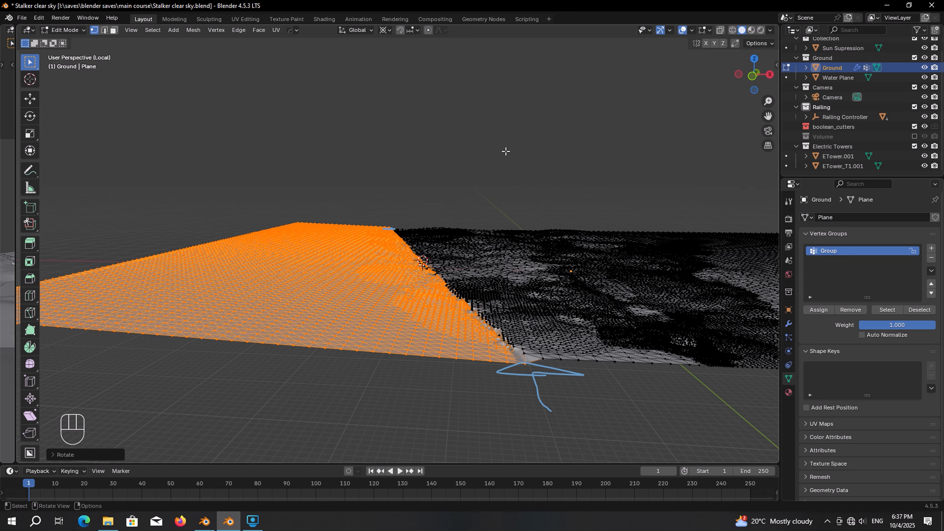
pyautogui.press('KP_3')
pyautogui.scroll(2, 487, 170)
pyautogui.keyDown('shift'); pyautogui.moveTo(335, 203); pyautogui.dragTo(477, 193, button='middle'); pyautogui.keyUp('shift')
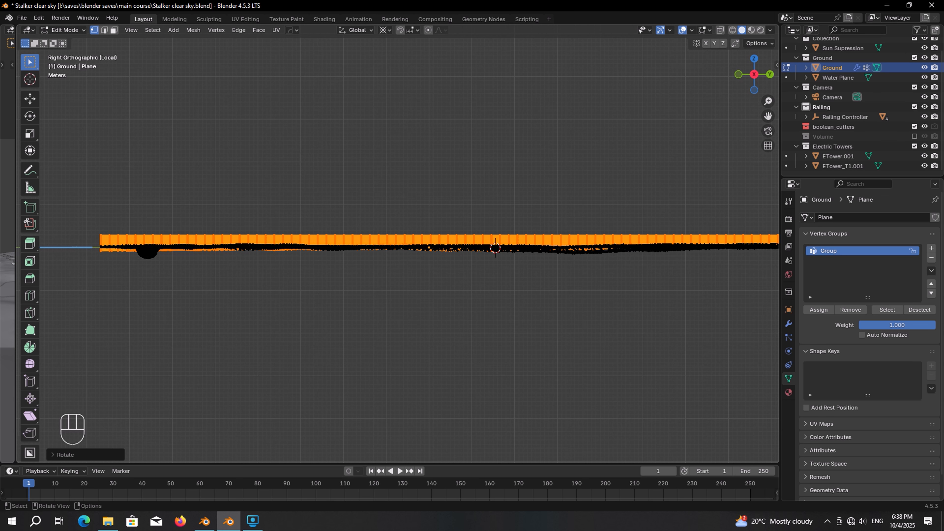
pyautogui.press('r')
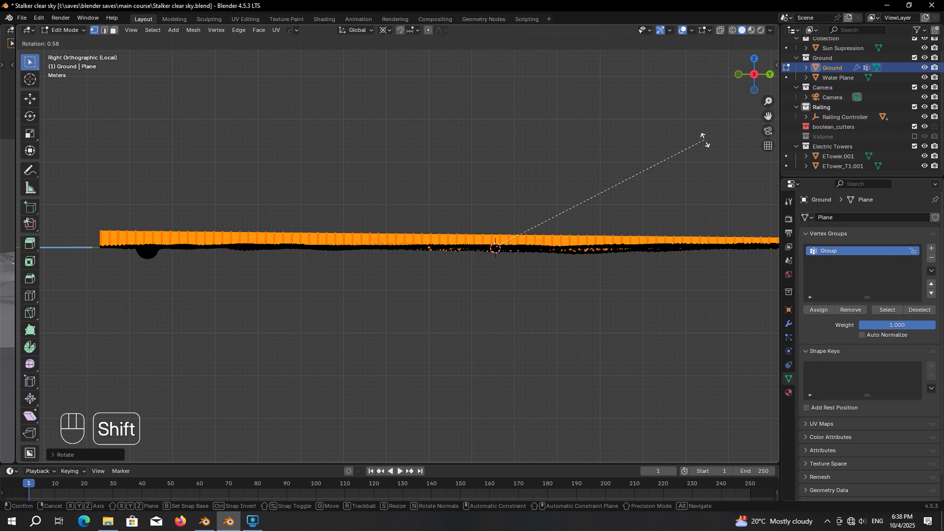
pyautogui.rightClick(668, 135)
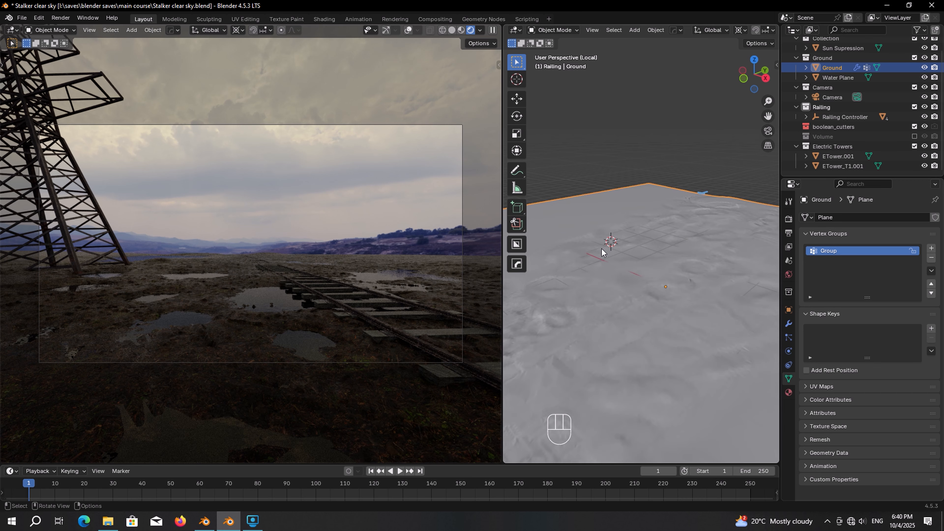
pyautogui.keyDown('shift'); pyautogui.moveTo(603, 249); pyautogui.dragTo(691, 228, button='middle'); pyautogui.keyUp('shift')
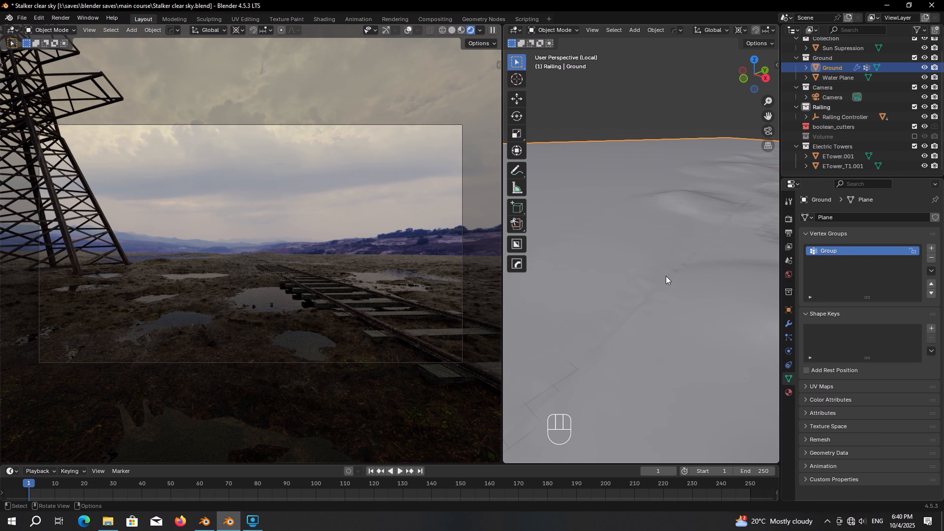
pyautogui.moveTo(182, 238); pyautogui.dragTo(295, 228, button='middle')
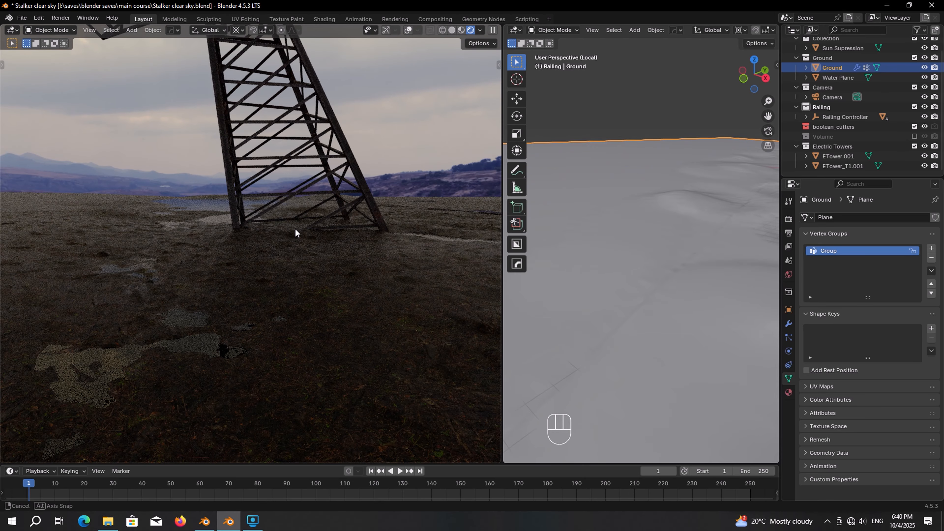
pyautogui.scroll(-1, 155, 250)
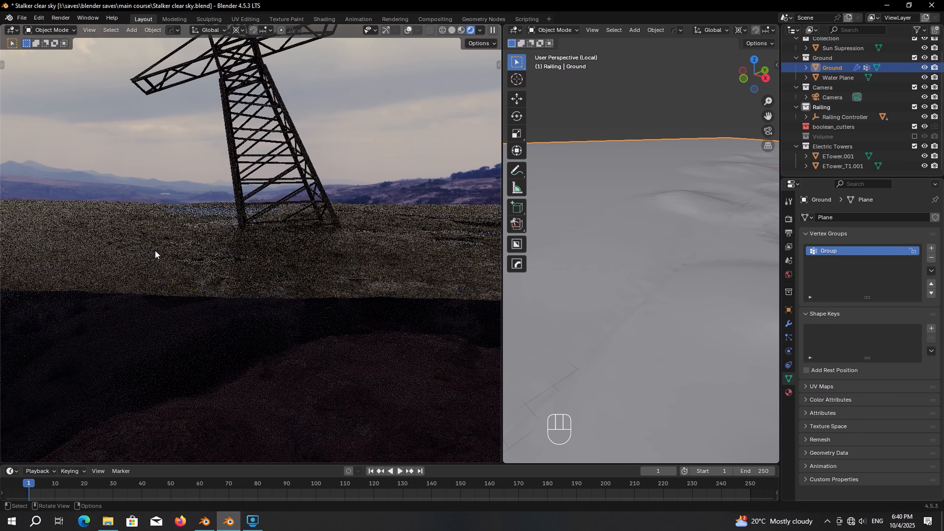
pyautogui.scroll(1, 218, 252)
pyautogui.moveTo(218, 252); pyautogui.dragTo(235, 266, button='middle')
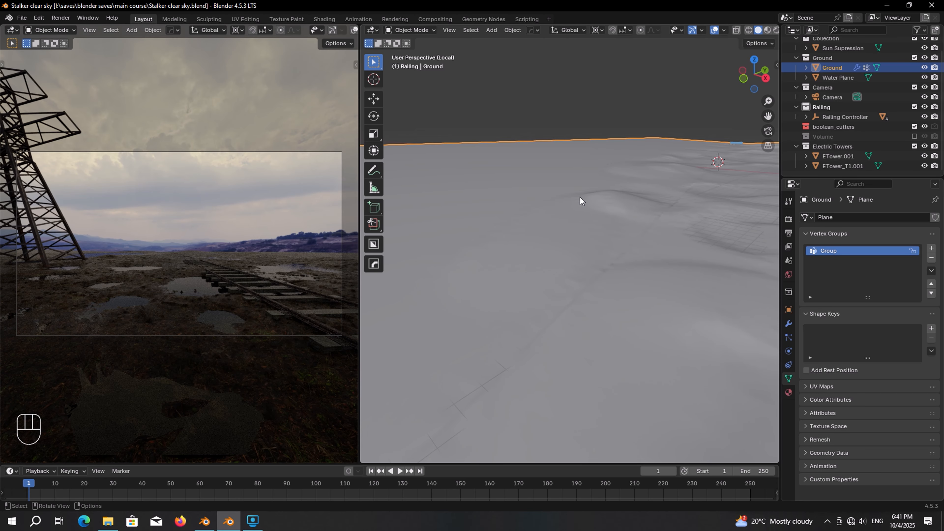
# Step: Exit local view and place a linked copy of ETower.001 up and left in top view
pyautogui.press('KP_Divide')
pyautogui.click(568, 198)
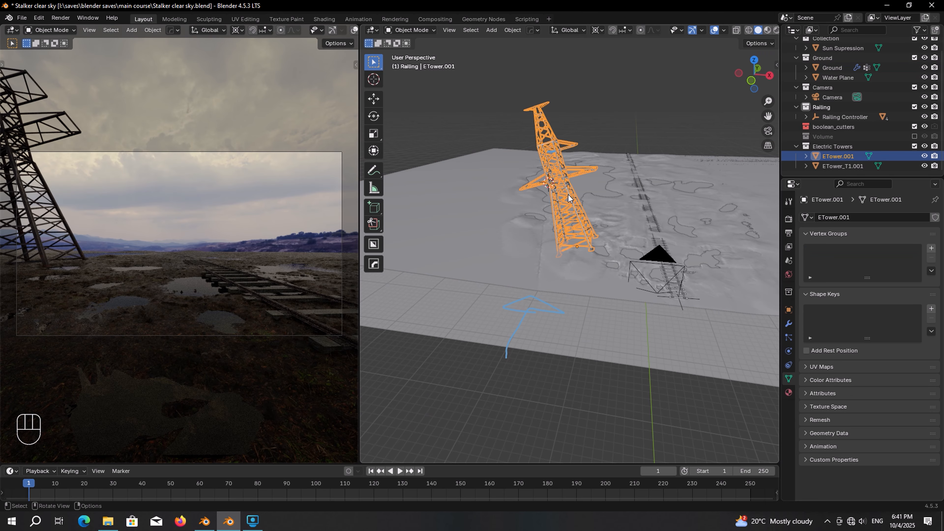
pyautogui.press('KP_7')
pyautogui.keyDown('shift'); pyautogui.moveTo(588, 290); pyautogui.dragTo(593, 252, button='middle'); pyautogui.keyUp('shift')
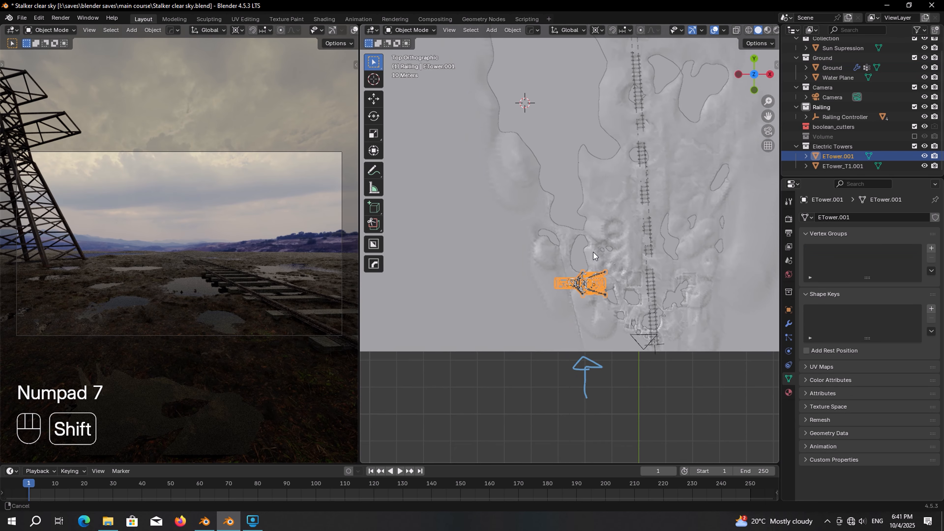
pyautogui.hotkey('alt', 'd')
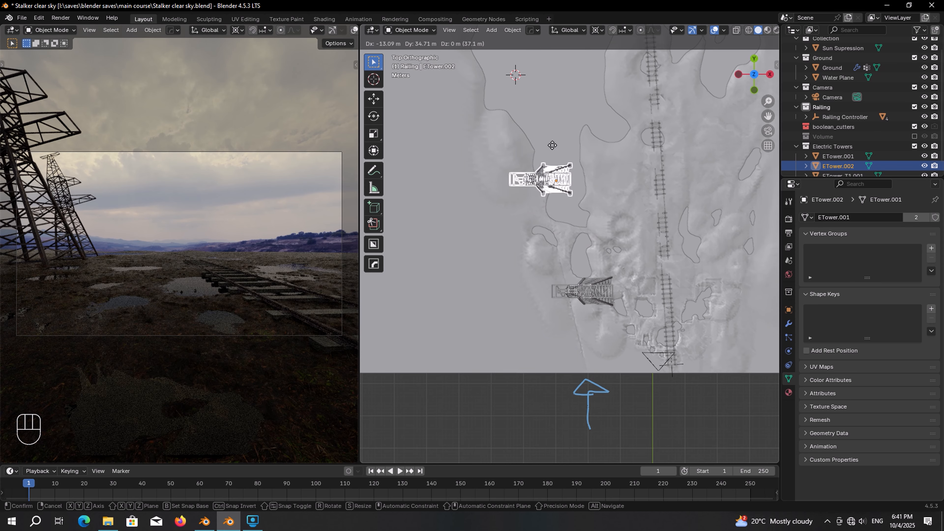
pyautogui.click(538, 143)
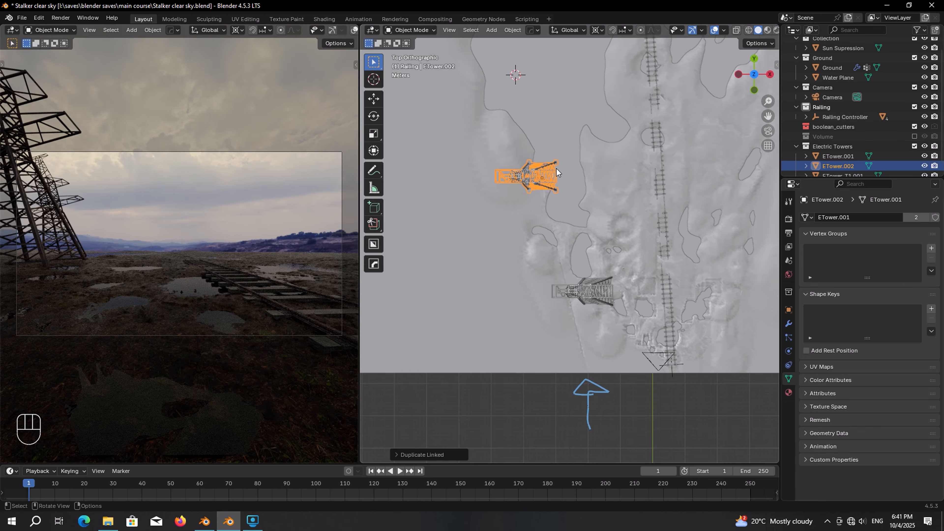
# Step: Set the pivot to Individual Origins and rotate the ETower.002 copy upright
pyautogui.press('KP_Decimal')
pyautogui.moveTo(557, 168); pyautogui.dragTo(559, 259, button='middle')
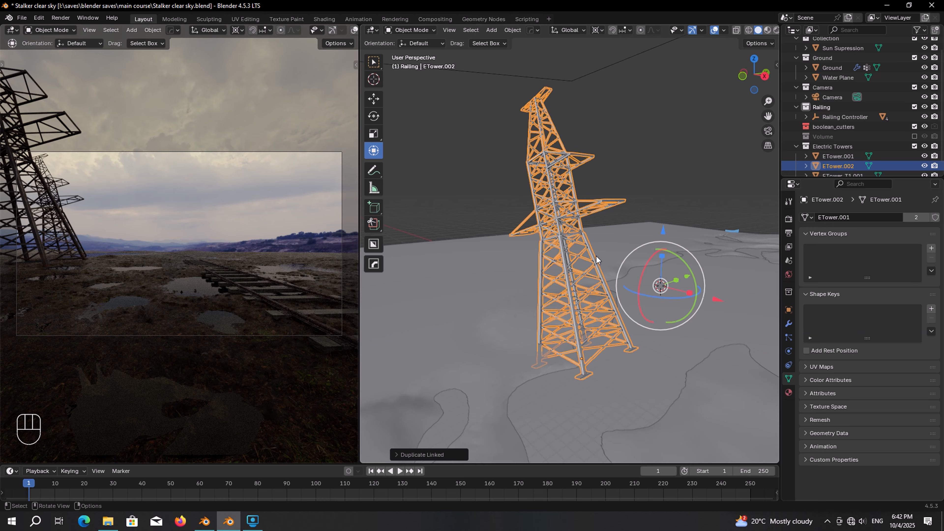
pyautogui.click(602, 33)
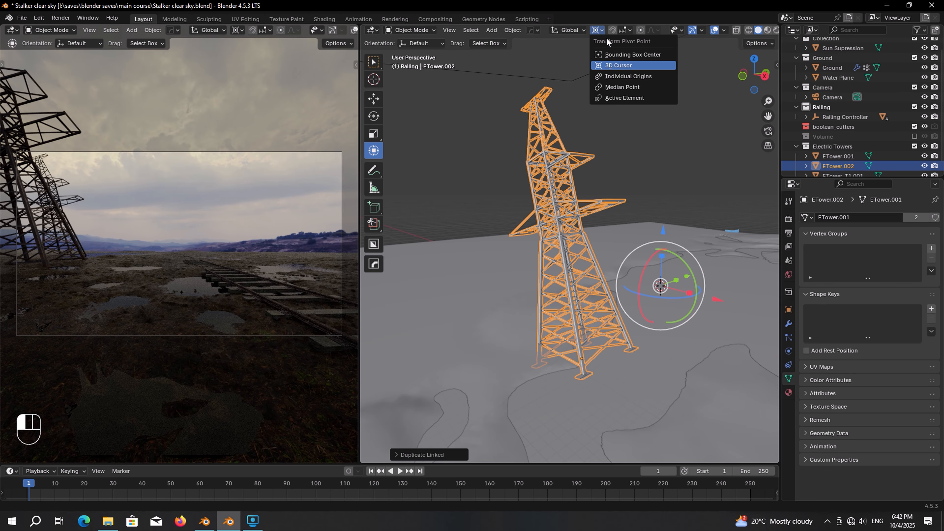
pyautogui.click(626, 79)
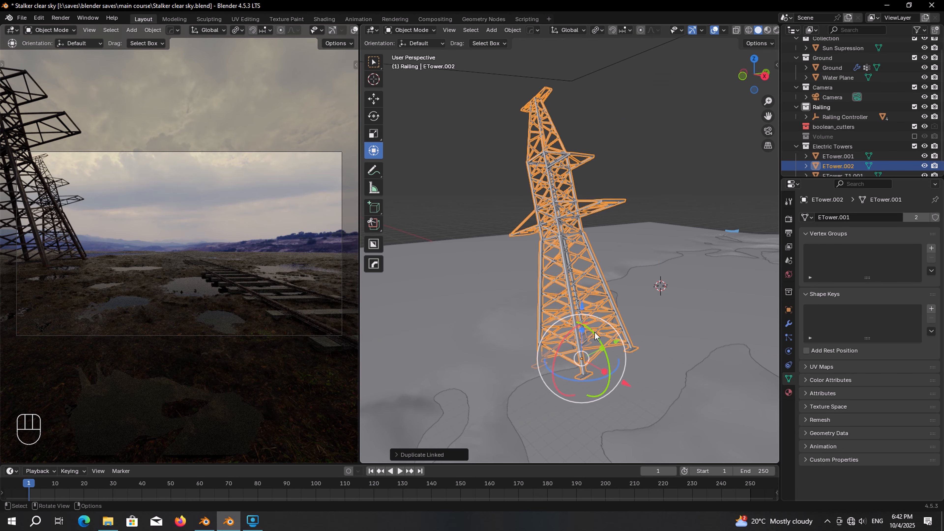
pyautogui.moveTo(598, 336); pyautogui.dragTo(613, 338)
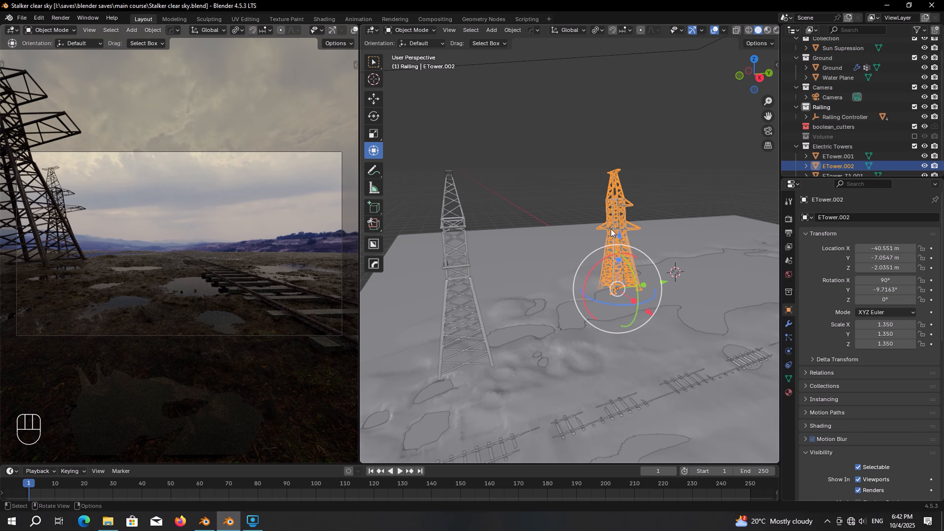
# Step: Select the copy's top vertices in Edit Mode, cancel moving them, and return to Object Mode
pyautogui.press('Tab')
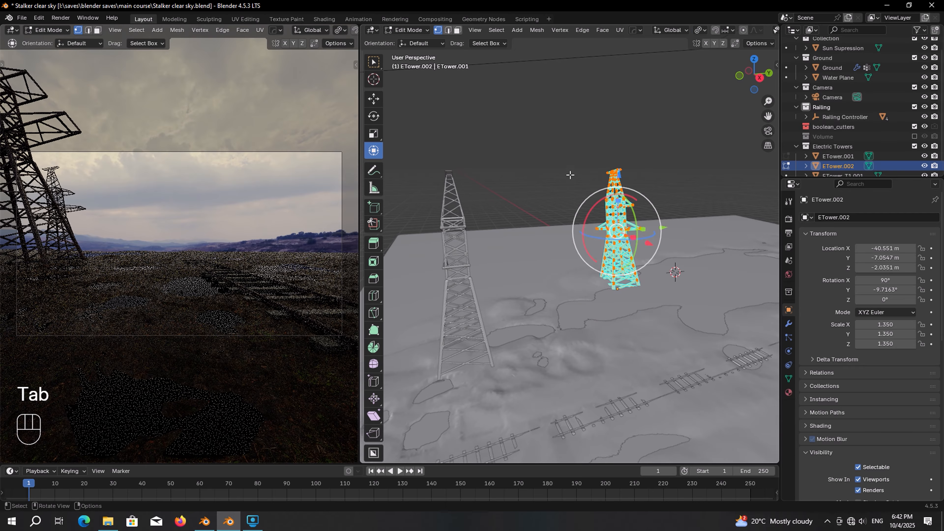
pyautogui.moveTo(592, 170); pyautogui.dragTo(628, 198)
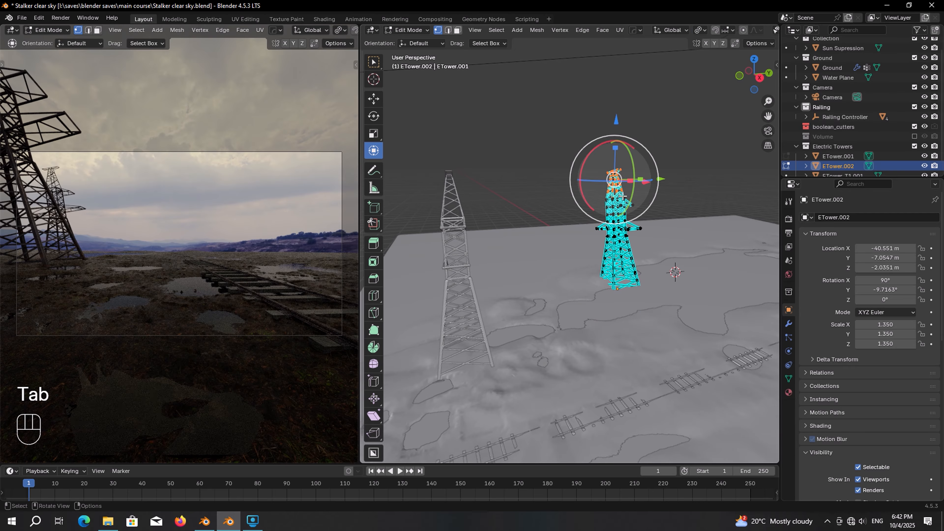
pyautogui.press('g')
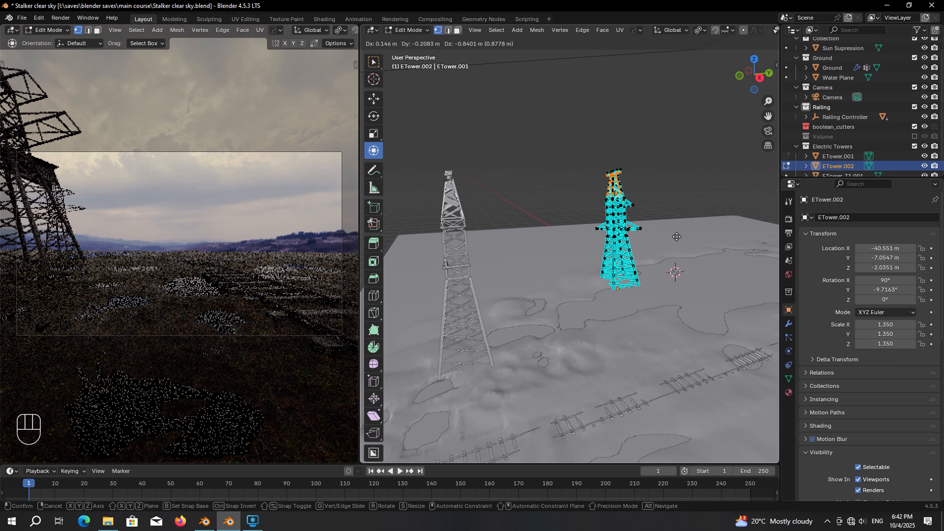
pyautogui.rightClick(632, 208)
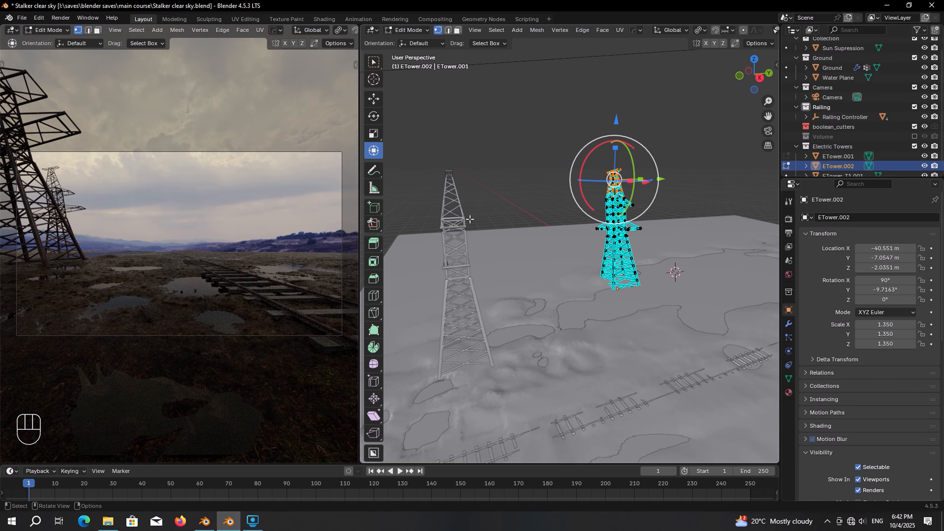
pyautogui.press('Tab')
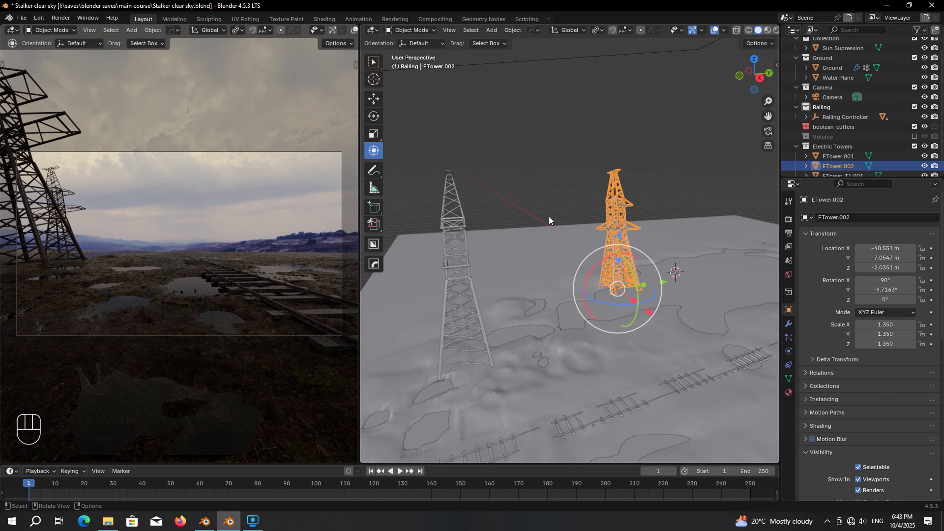
# Step: From the top view, duplicate ETower.002 and place the copy farther up the marsh
pyautogui.press('KP_7')
pyautogui.keyDown('shift'); pyautogui.moveTo(588, 176); pyautogui.dragTo(607, 311, button='middle'); pyautogui.keyUp('shift')
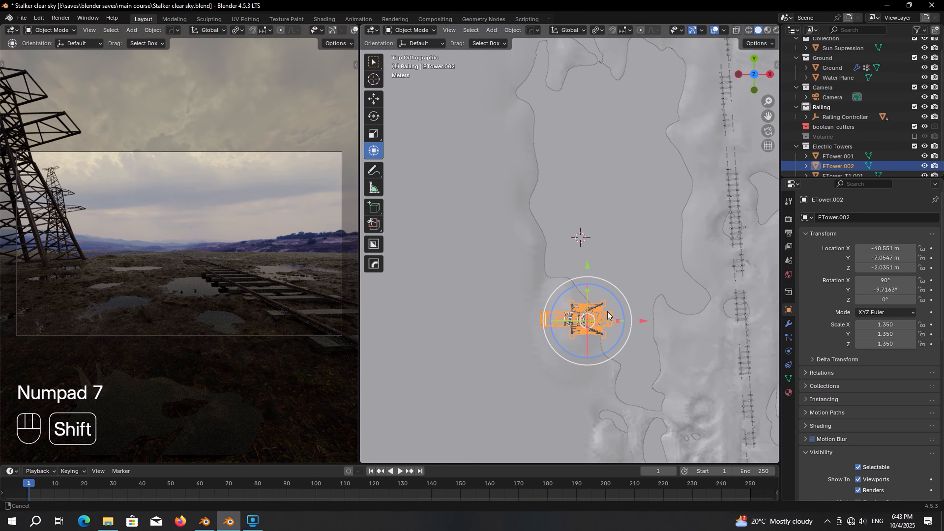
pyautogui.hotkey('shift', 'd')
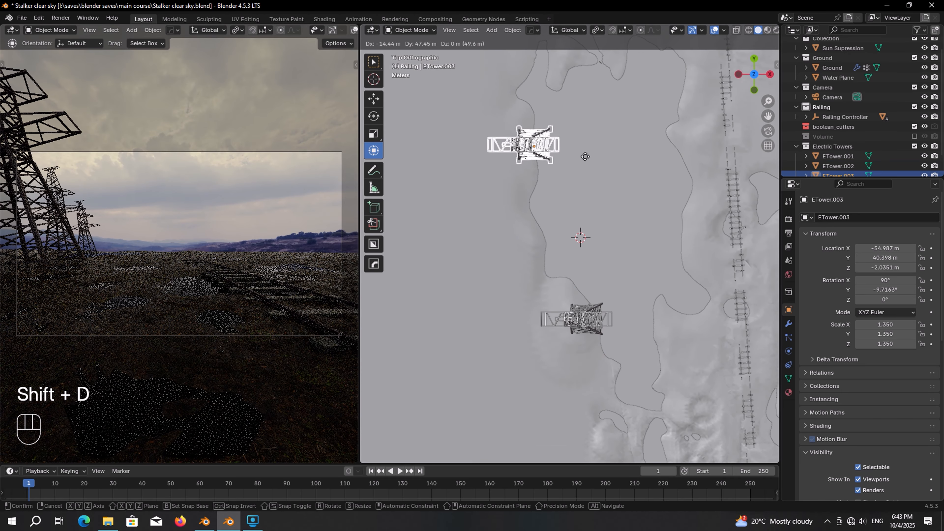
pyautogui.click(585, 154)
pyautogui.moveTo(585, 154); pyautogui.dragTo(559, 287, button='middle')
# Step: Clear the new tower's rotation and stand it upright with a 90° X rotation
pyautogui.hotkey('alt', 'r')
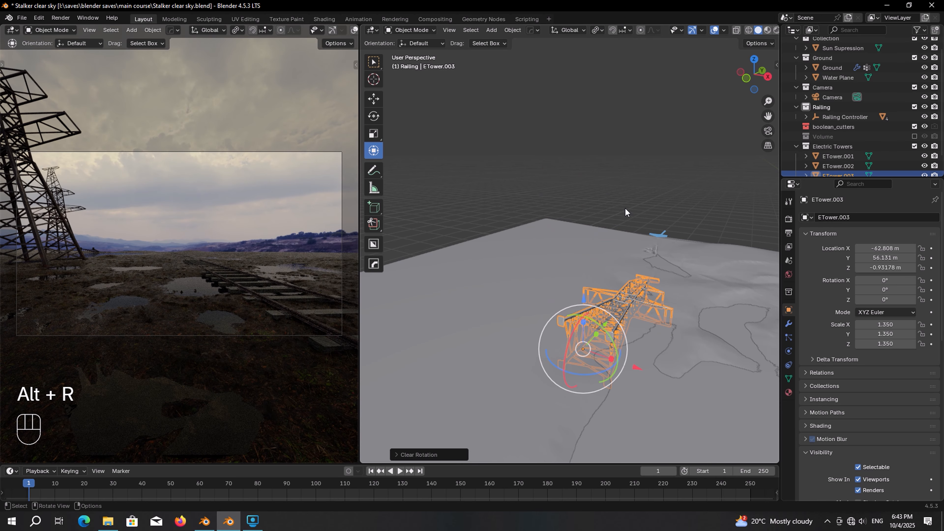
pyautogui.press('r')
pyautogui.press('x')
pyautogui.press('KP_9')
pyautogui.press('KP_0')
pyautogui.press('KP_Enter')
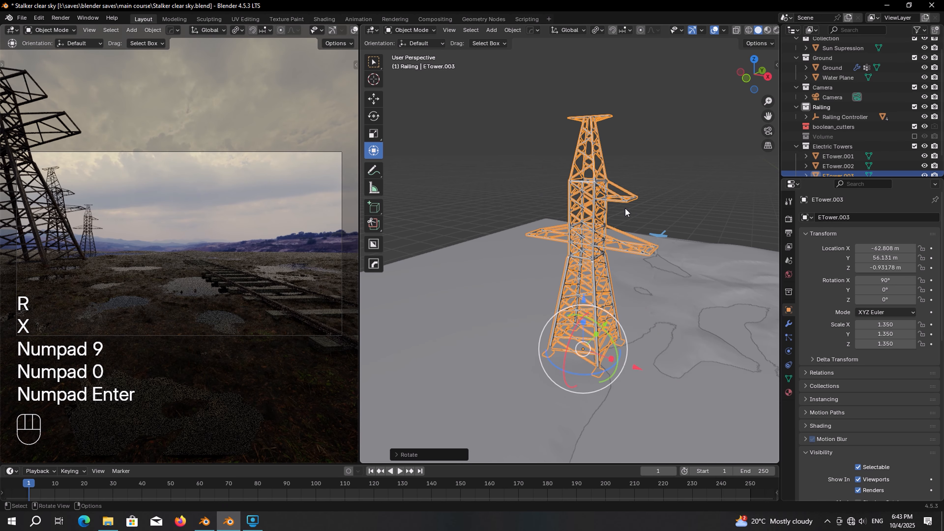
# Step: In Edit Mode with face selection, select the tower's whole horizontal beam piece
pyautogui.press('Tab')
pyautogui.scroll(7, 568, 207)
pyautogui.click(480, 155)
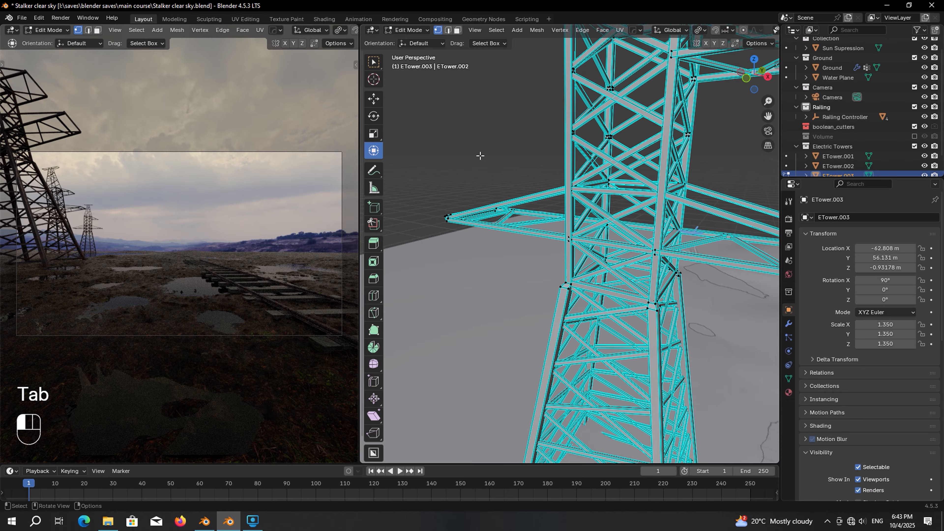
pyautogui.scroll(2, 500, 168)
pyautogui.keyDown('shift'); pyautogui.moveTo(587, 150); pyautogui.dragTo(509, 163, button='middle'); pyautogui.keyUp('shift')
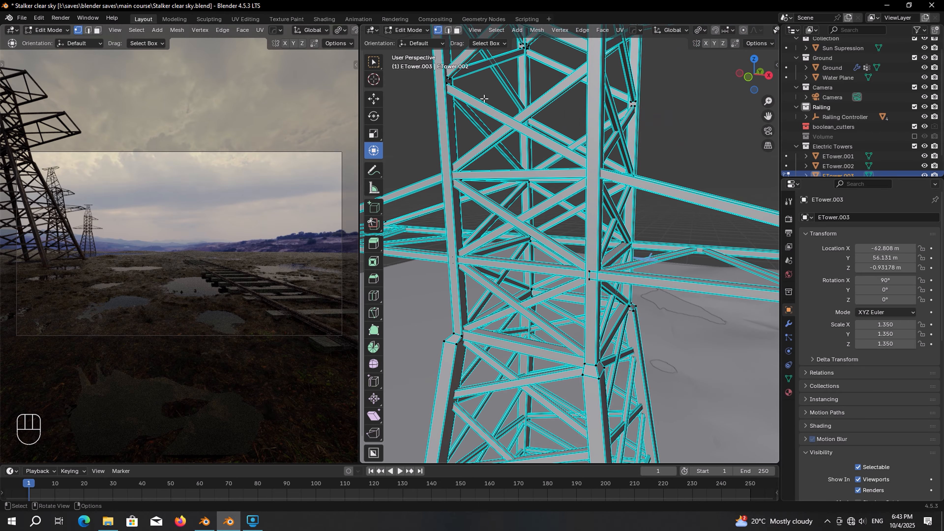
pyautogui.click(457, 32)
pyautogui.keyDown('shift'); pyautogui.moveTo(491, 237); pyautogui.dragTo(568, 225, button='middle'); pyautogui.keyUp('shift')
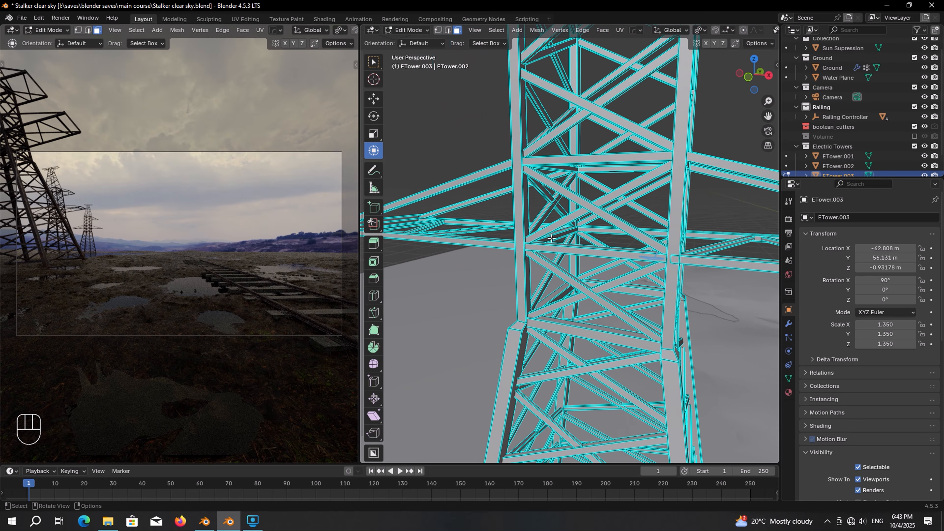
pyautogui.scroll(3, 580, 238)
pyautogui.keyDown('shift'); pyautogui.moveTo(628, 334); pyautogui.dragTo(602, 198, button='middle'); pyautogui.keyUp('shift')
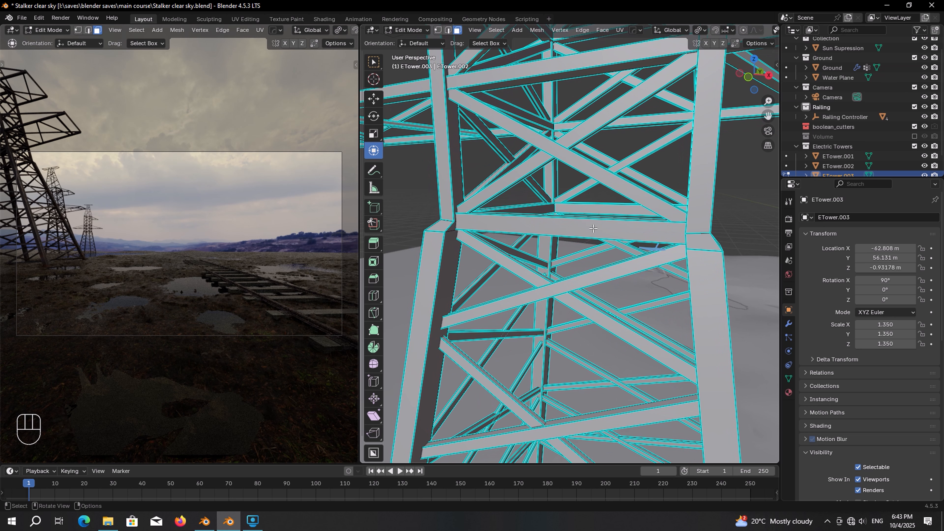
pyautogui.press('l')
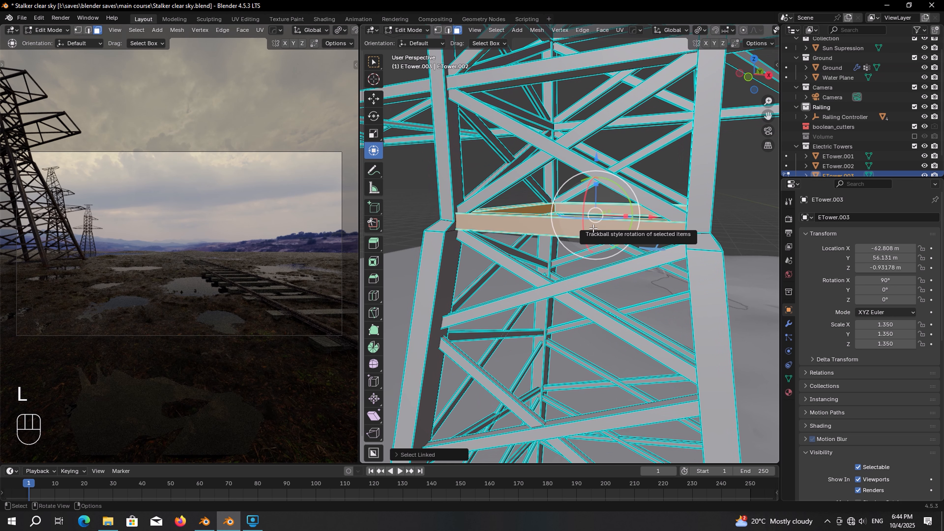
# Step: In front view with X-ray on, add the lower lattice section to the selection and reposition it
pyautogui.press('KP_1')
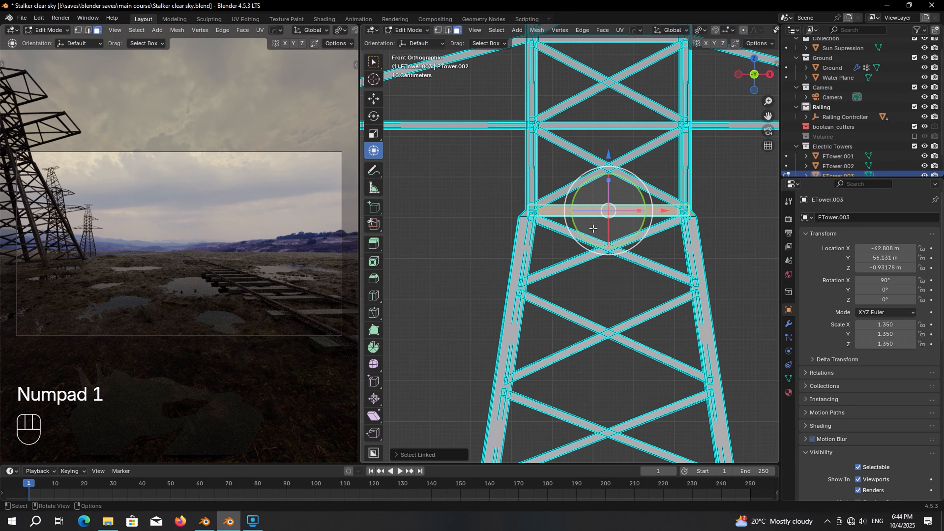
pyautogui.scroll(-11, 593, 229)
pyautogui.keyDown('shift'); pyautogui.moveTo(593, 229); pyautogui.dragTo(584, 211, button='middle'); pyautogui.keyUp('shift')
pyautogui.scroll(6, 584, 212)
pyautogui.scroll(-6, 726, 31)
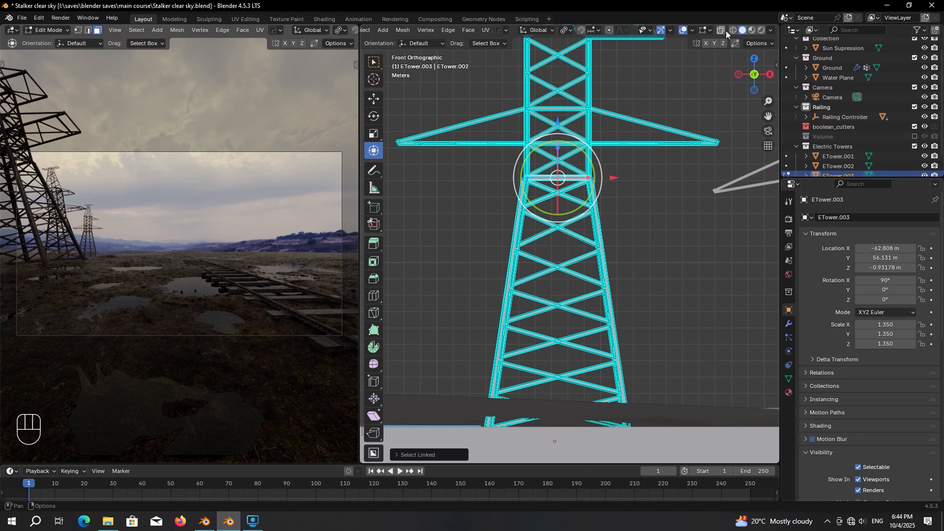
pyautogui.click(721, 31)
pyautogui.keyDown('shift'); pyautogui.moveTo(651, 222); pyautogui.dragTo(655, 187, button='middle'); pyautogui.keyUp('shift')
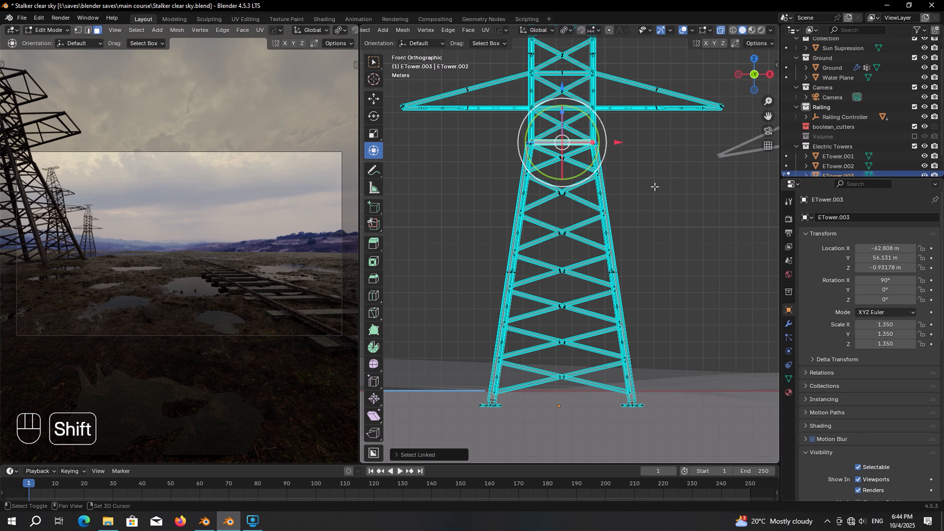
pyautogui.keyDown('shift'); pyautogui.moveTo(692, 420); pyautogui.dragTo(449, 143); pyautogui.keyUp('shift')
pyautogui.moveTo(453, 148); pyautogui.dragTo(580, 171, button='middle')
pyautogui.press('g')
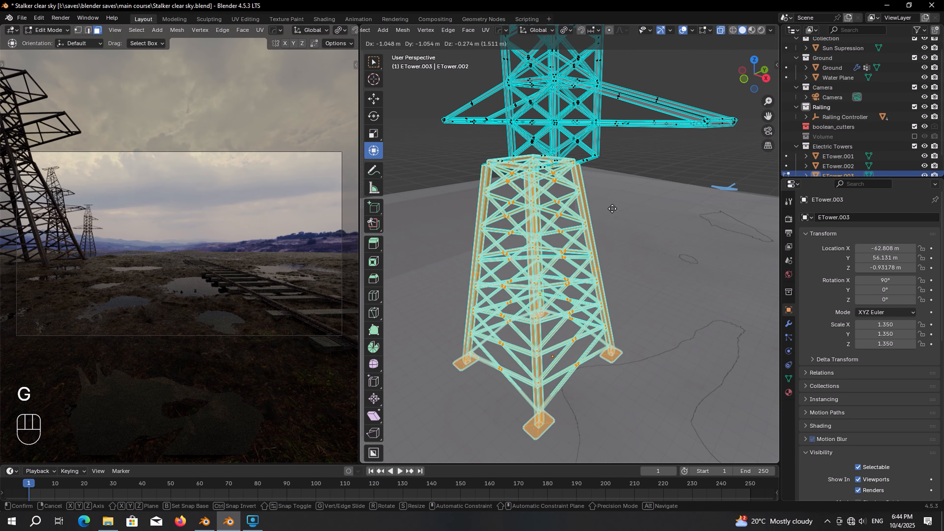
pyautogui.click(639, 241)
# Step: Separate the selected lower section into its own mesh, then return to solid Object Mode
pyautogui.press('p')
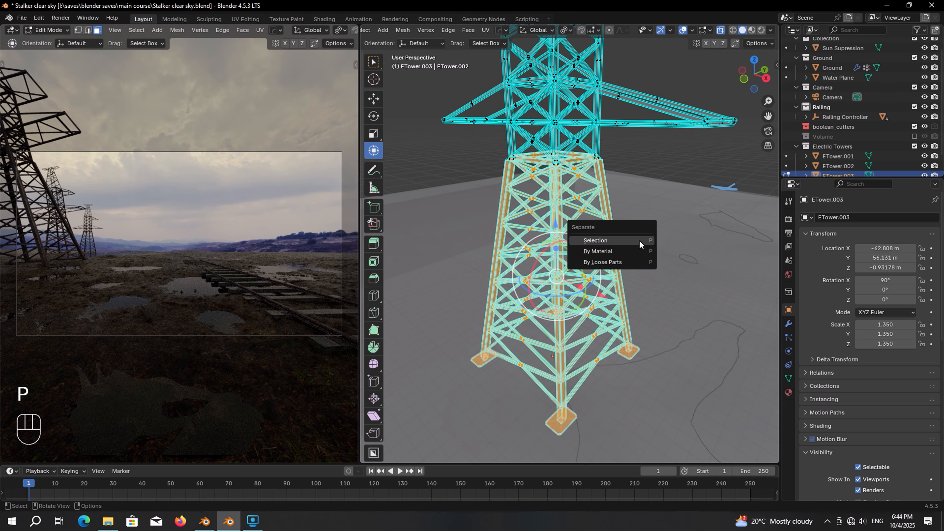
pyautogui.click(639, 241)
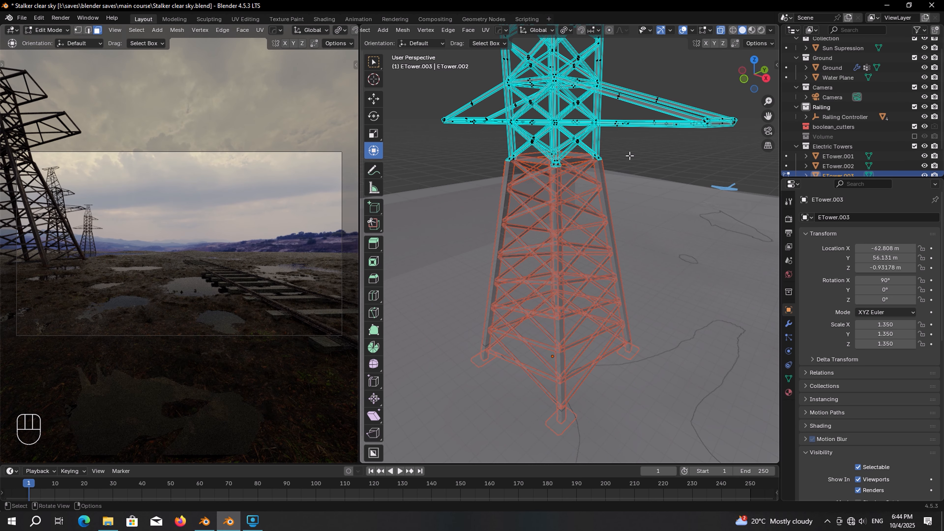
pyautogui.click(720, 29)
pyautogui.press('Tab')
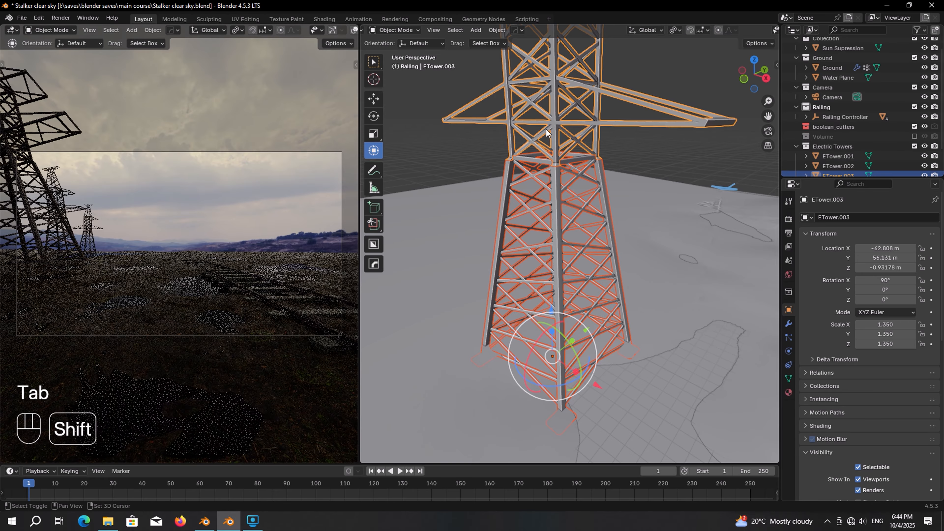
# Step: Select only the tower's top piece and raise it along Z
pyautogui.keyDown('shift'); pyautogui.moveTo(546, 129); pyautogui.dragTo(553, 223, button='middle'); pyautogui.keyUp('shift')
pyautogui.moveTo(553, 223); pyautogui.dragTo(606, 225, button='middle')
pyautogui.click(607, 227)
pyautogui.keyDown('shift'); pyautogui.moveTo(631, 195); pyautogui.dragTo(603, 268, button='middle'); pyautogui.keyUp('shift')
pyautogui.scroll(3, 586, 202)
pyautogui.scroll(-3, 603, 268)
pyautogui.press('g')
pyautogui.press('z')
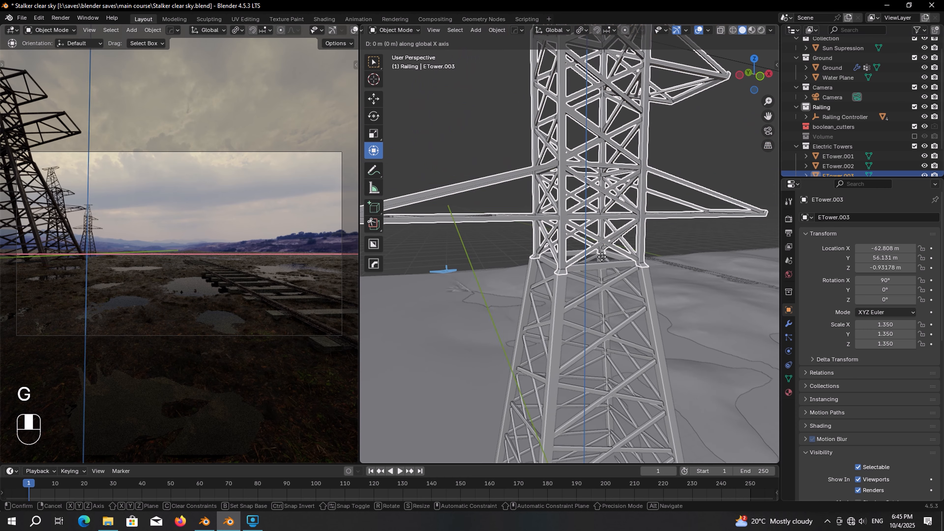
pyautogui.click(600, 232)
# Step: In X-ray vertex mode, select the top piece's feet and snap the 3D cursor to them
pyautogui.scroll(2, 593, 222)
pyautogui.moveTo(593, 219)
pyautogui.mouseDown(button='middle')
pyautogui.moveTo(594, 211)
pyautogui.moveTo(588, 221)
pyautogui.mouseUp(button='middle')
pyautogui.press('Tab')
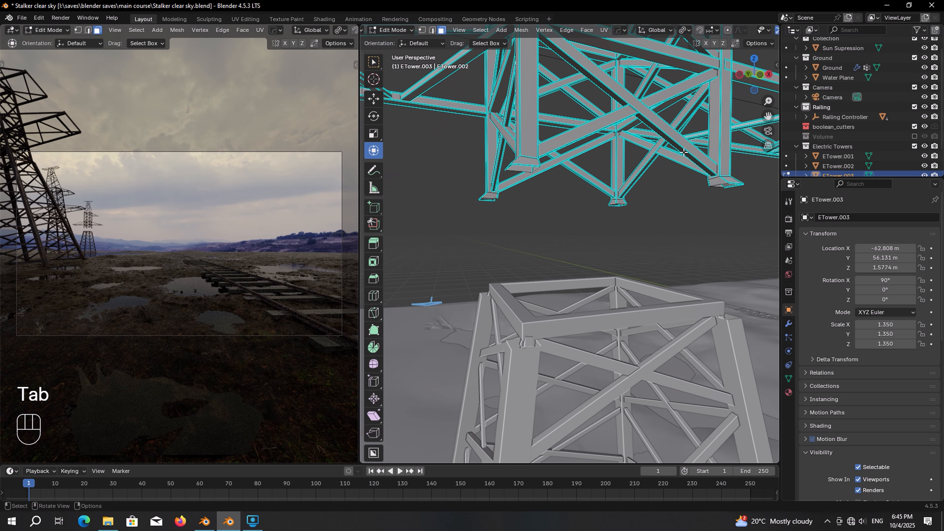
pyautogui.scroll(-8, 746, 30)
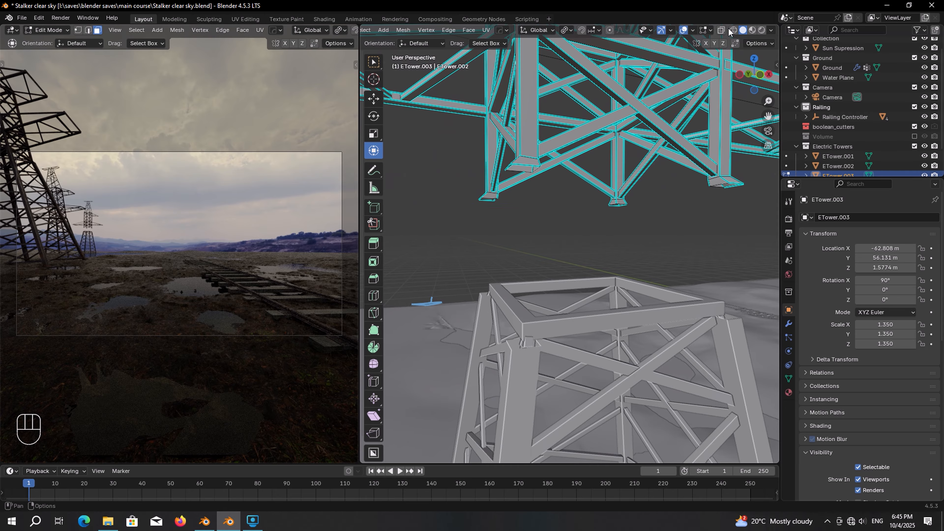
pyautogui.click(723, 30)
pyautogui.scroll(8, 432, 30)
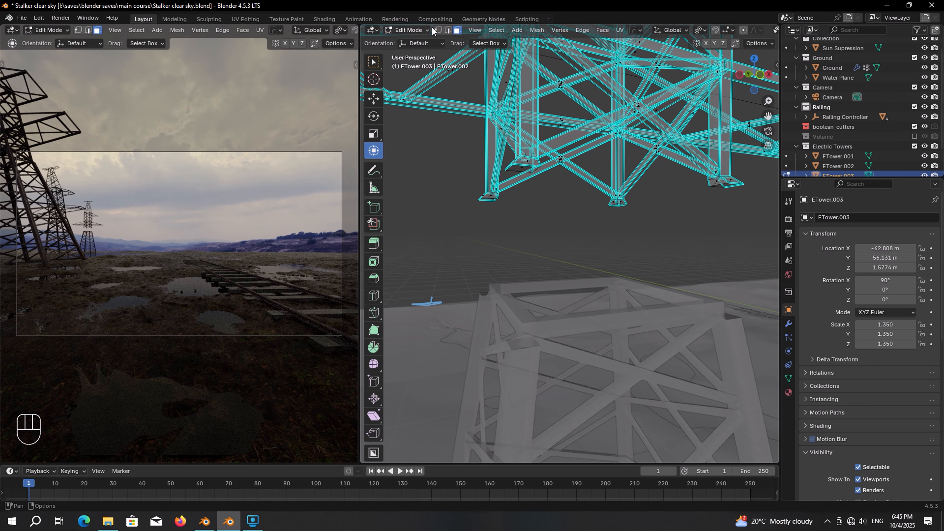
pyautogui.click(437, 30)
pyautogui.scroll(-3, 658, 193)
pyautogui.moveTo(669, 195); pyautogui.dragTo(683, 208, button='middle')
pyautogui.moveTo(700, 207); pyautogui.dragTo(475, 229)
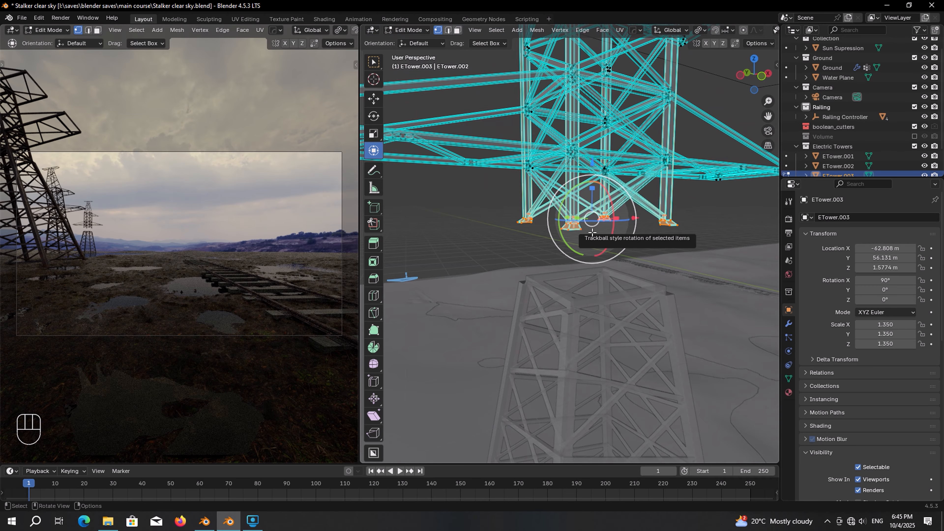
pyautogui.hotkey('shift', 's')
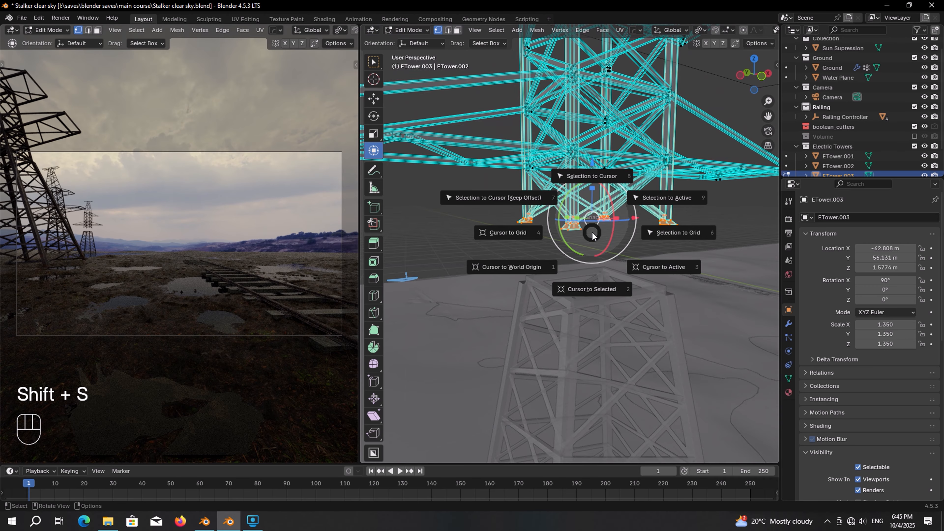
pyautogui.click(585, 290)
# Step: Set the top piece's origin to the 3D cursor at its base
pyautogui.press('Tab')
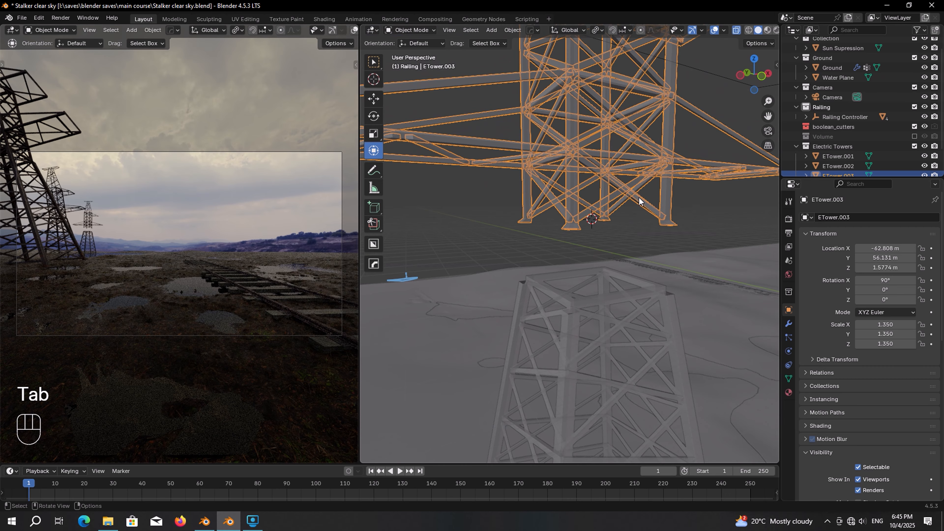
pyautogui.rightClick(699, 105)
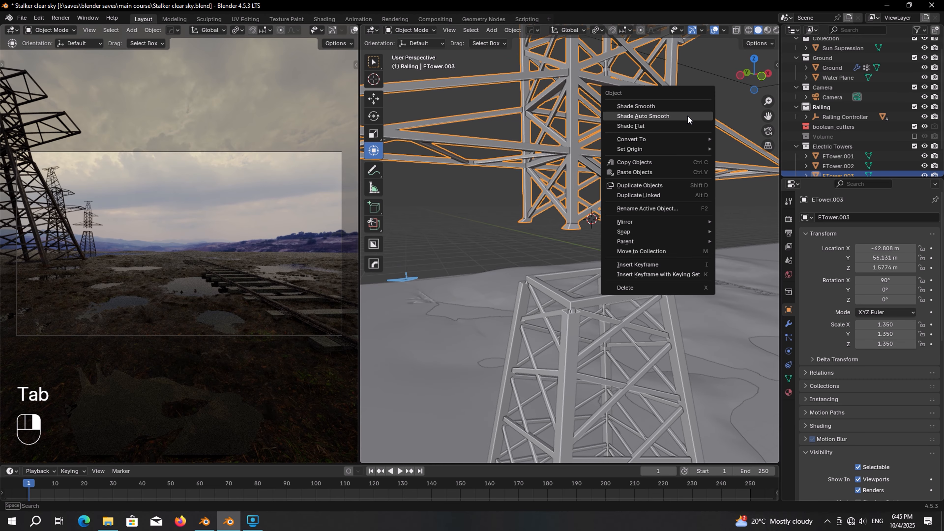
pyautogui.moveTo(658, 149)
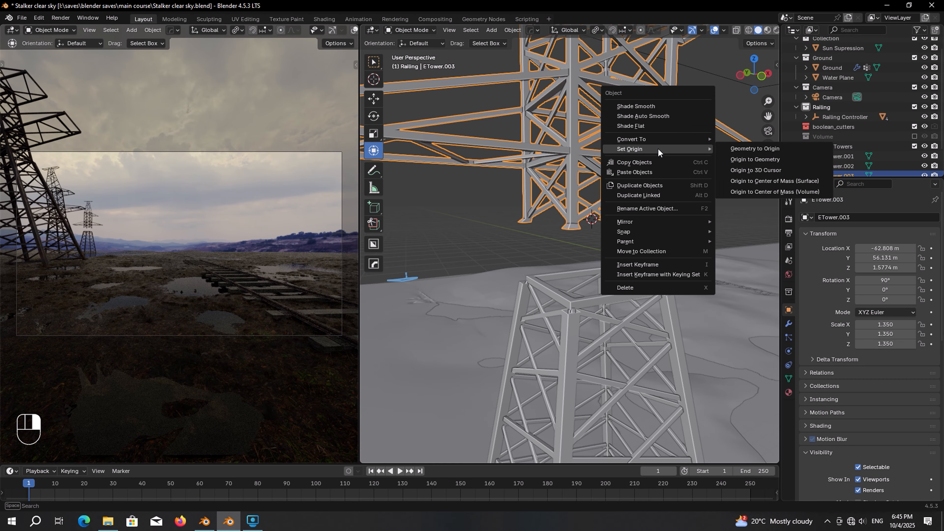
pyautogui.click(760, 171)
# Step: Settle the top piece onto the lower section, tilt it 21.9° on Y, shift to X -62.378 m
pyautogui.moveTo(590, 157); pyautogui.dragTo(591, 222)
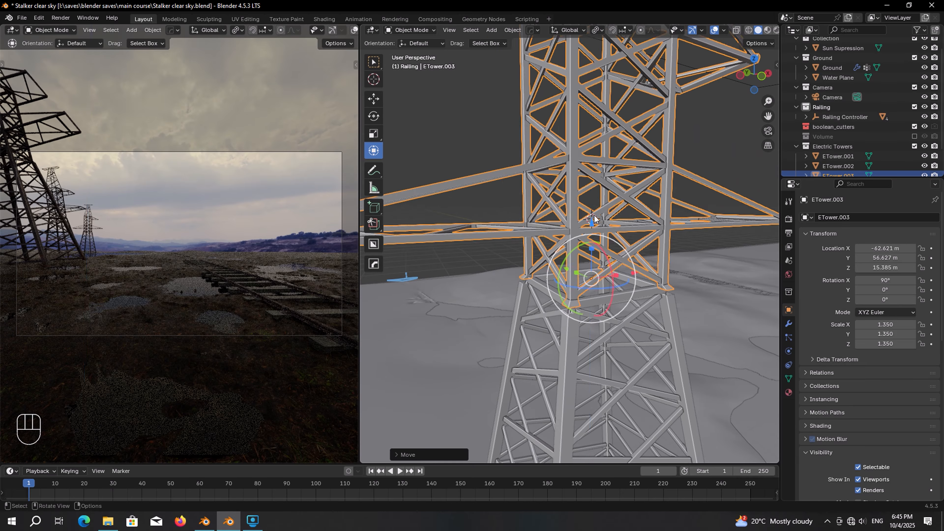
pyautogui.moveTo(590, 221); pyautogui.dragTo(560, 182, button='middle')
pyautogui.moveTo(496, 211); pyautogui.dragTo(488, 179)
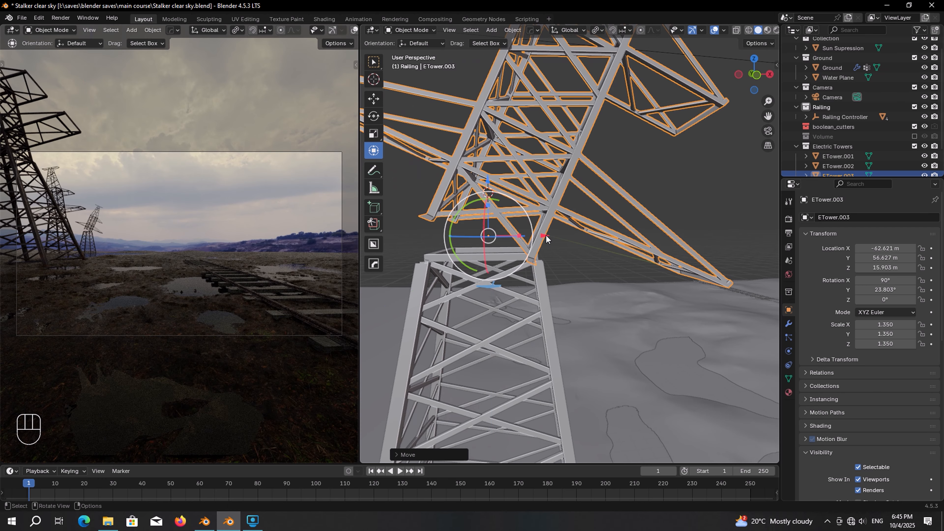
pyautogui.moveTo(544, 236); pyautogui.dragTo(550, 236)
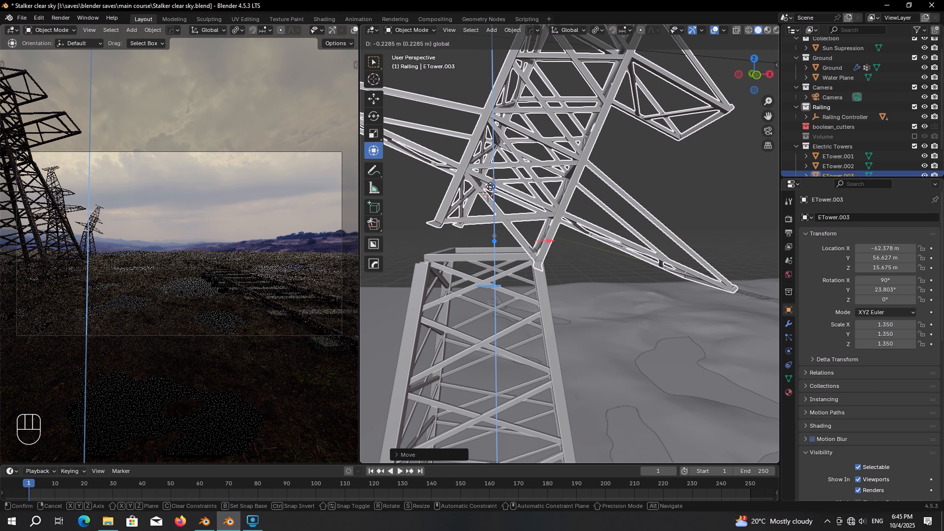
pyautogui.scroll(-8, 594, 213)
pyautogui.moveTo(585, 232); pyautogui.dragTo(552, 349, button='middle')
pyautogui.click(542, 366)
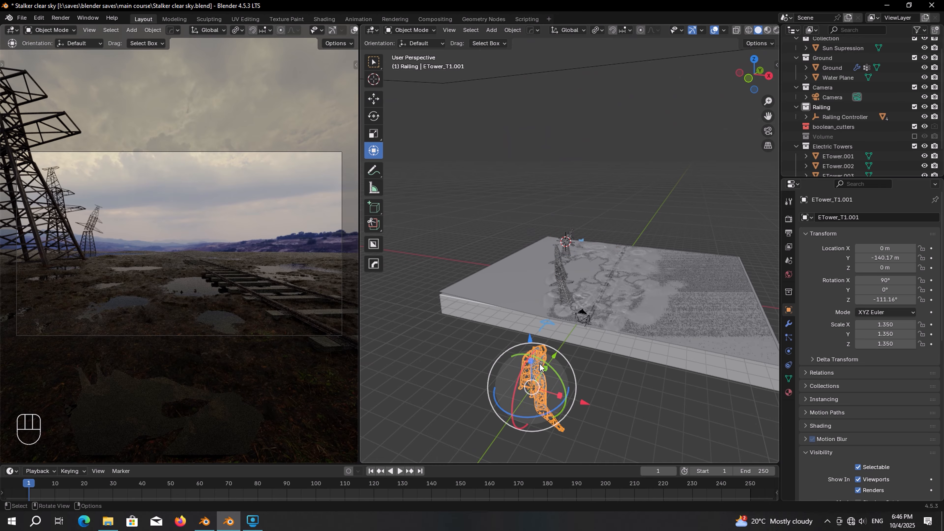
# Step: Move ETower_T1.001 near the ground's upper edge, turn it clockwise and slide it right along X
pyautogui.press('KP_7')
pyautogui.press('g')
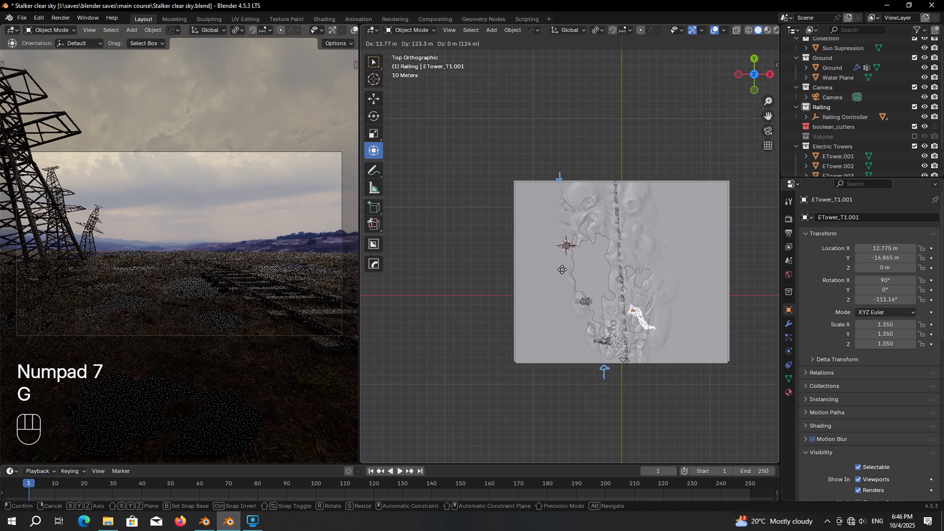
pyautogui.click(492, 163)
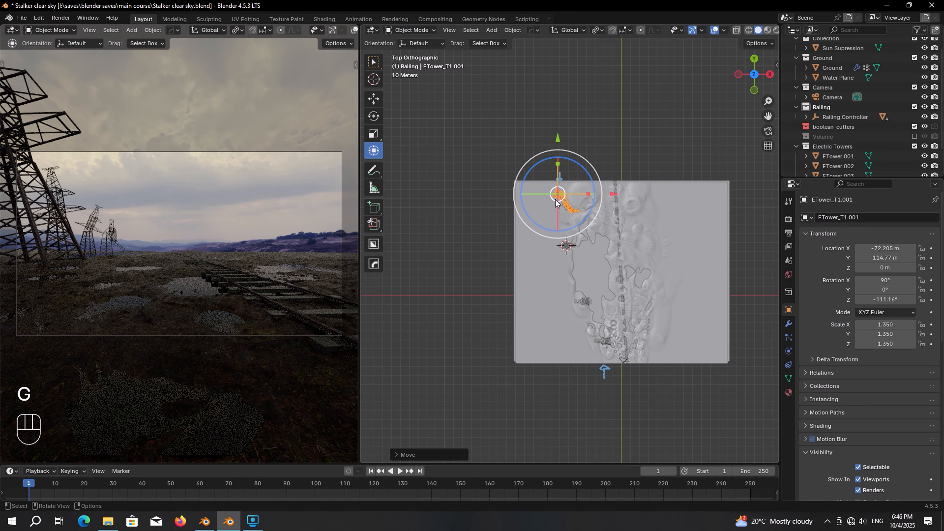
pyautogui.scroll(5, 562, 182)
pyautogui.keyDown('shift'); pyautogui.moveTo(561, 181); pyautogui.dragTo(588, 273, button='middle'); pyautogui.keyUp('shift')
pyautogui.scroll(4, 587, 274)
pyautogui.moveTo(591, 268); pyautogui.dragTo(535, 348)
pyautogui.moveTo(616, 294); pyautogui.dragTo(667, 313)
pyautogui.moveTo(668, 313); pyautogui.dragTo(571, 208, button='middle')
# Step: Make a linked copy of ETower.001 and drop it above the ground plane
pyautogui.press('KP_7')
pyautogui.scroll(5, 661, 300)
pyautogui.click(661, 349)
pyautogui.keyDown('shift'); pyautogui.moveTo(679, 268); pyautogui.dragTo(647, 307, button='middle'); pyautogui.keyUp('shift')
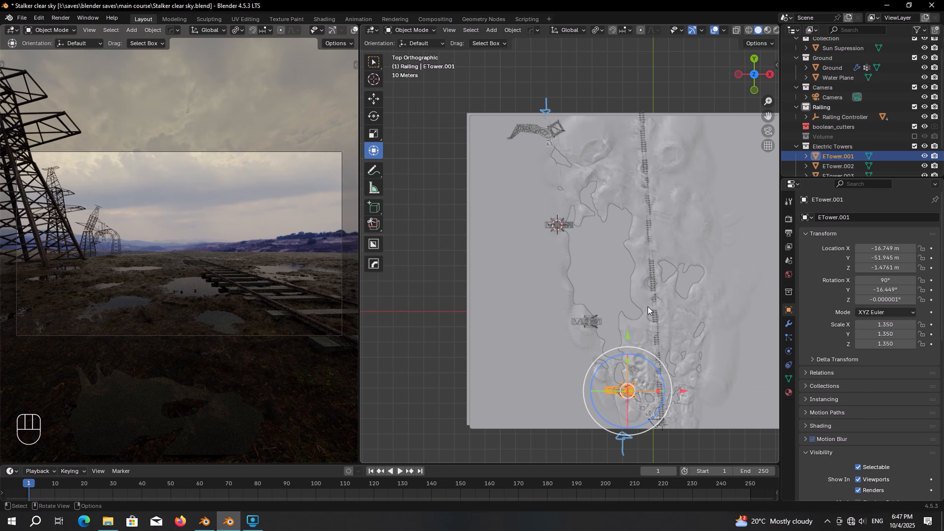
pyautogui.hotkey('alt', 'd')
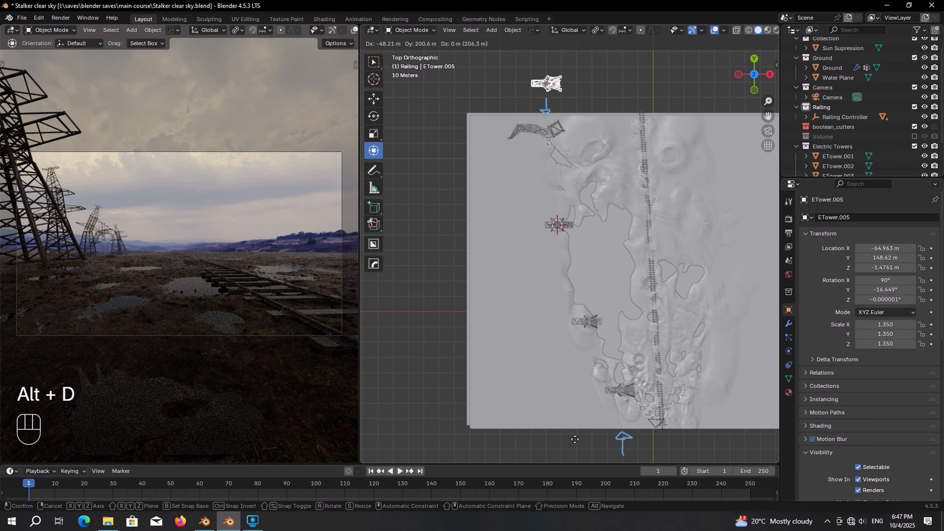
pyautogui.click(573, 439)
pyautogui.press('KP_Decimal')
pyautogui.moveTo(604, 271); pyautogui.dragTo(626, 277, button='middle')
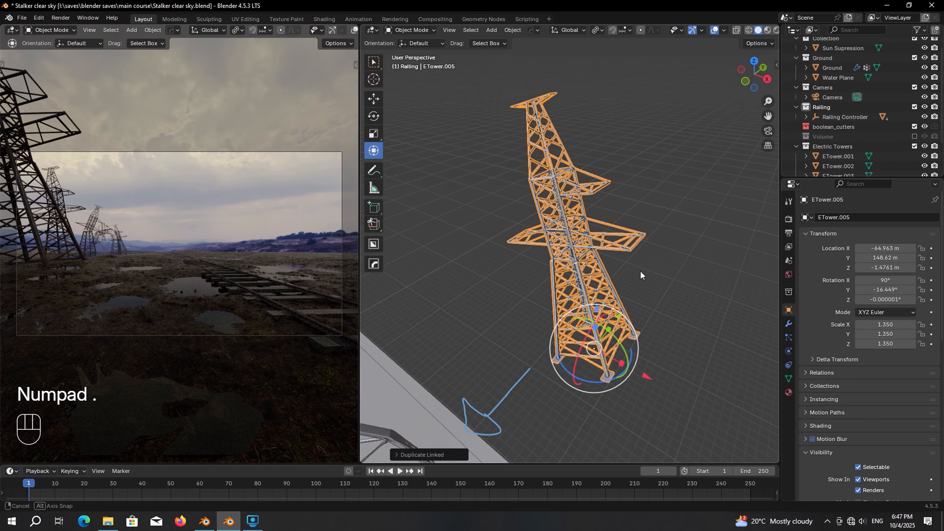
# Step: Stand the linked copy upright at 90° on X and re-enable the Volume collection's Fog
pyautogui.hotkey('alt', 'r')
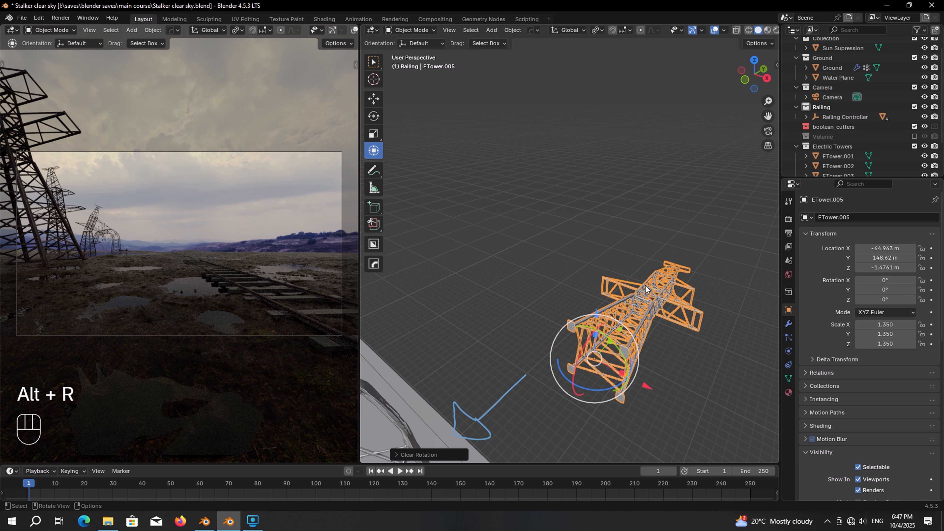
pyautogui.press('r')
pyautogui.press('x')
pyautogui.press('KP_9')
pyautogui.press('KP_0')
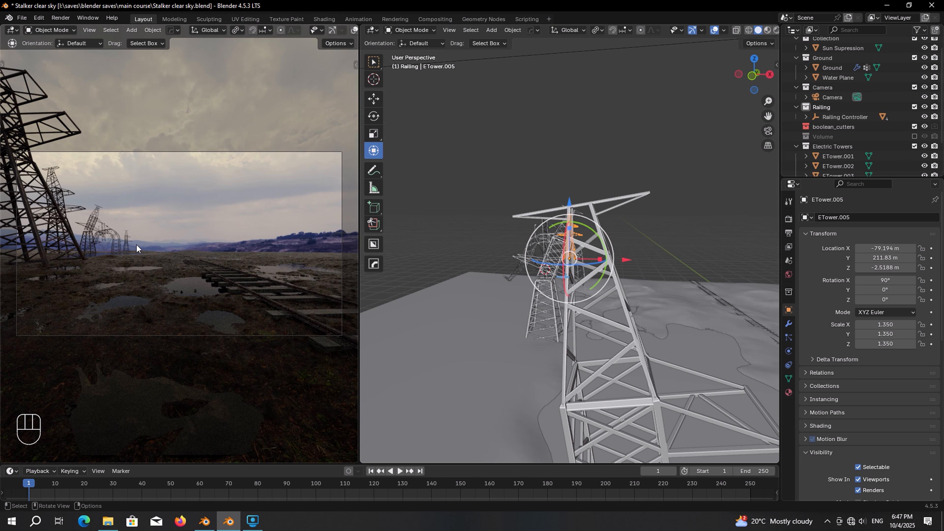
pyautogui.press('ctrl')
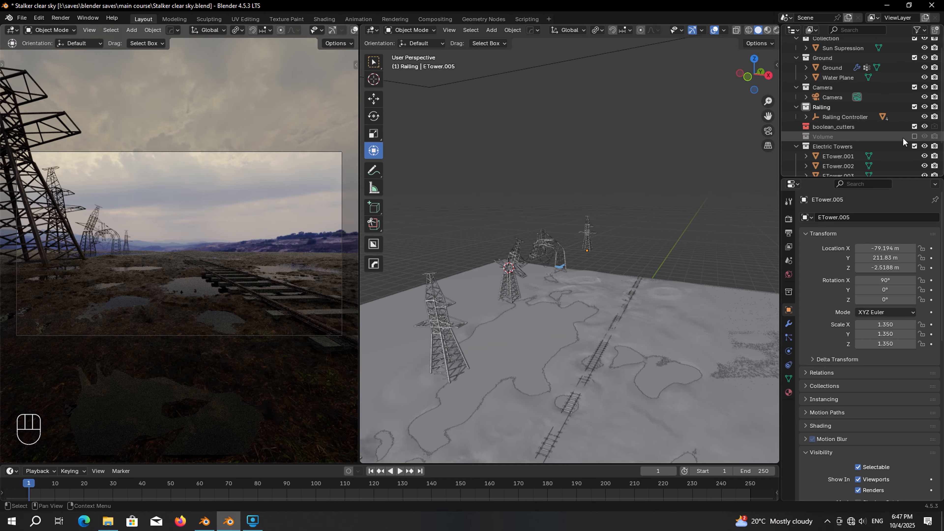
pyautogui.click(914, 137)
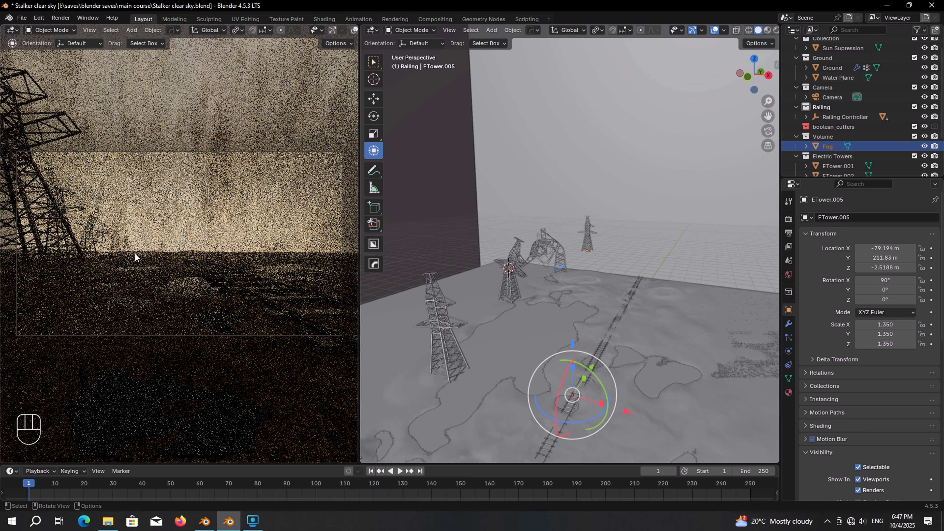
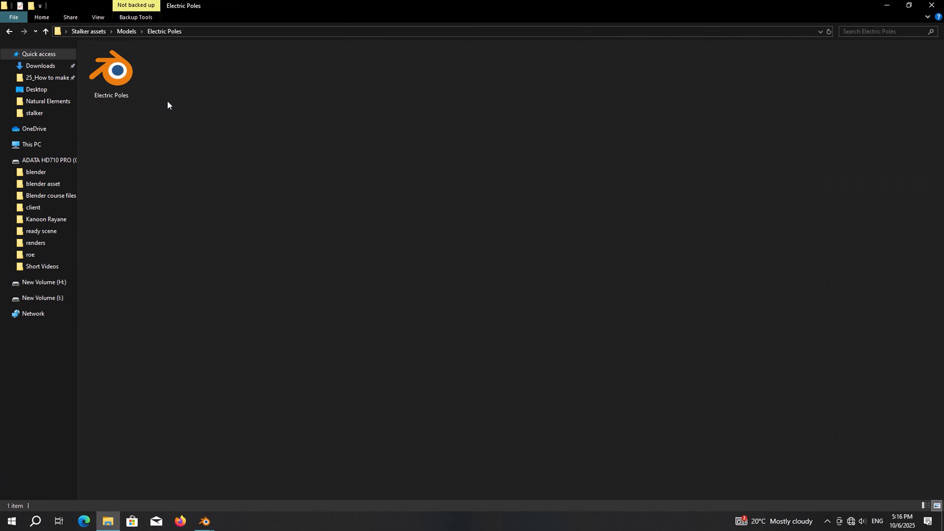
# Step: Open Electric Poles.blend from the Stalker assets Models folder in File Explorer
pyautogui.doubleClick(112, 74)
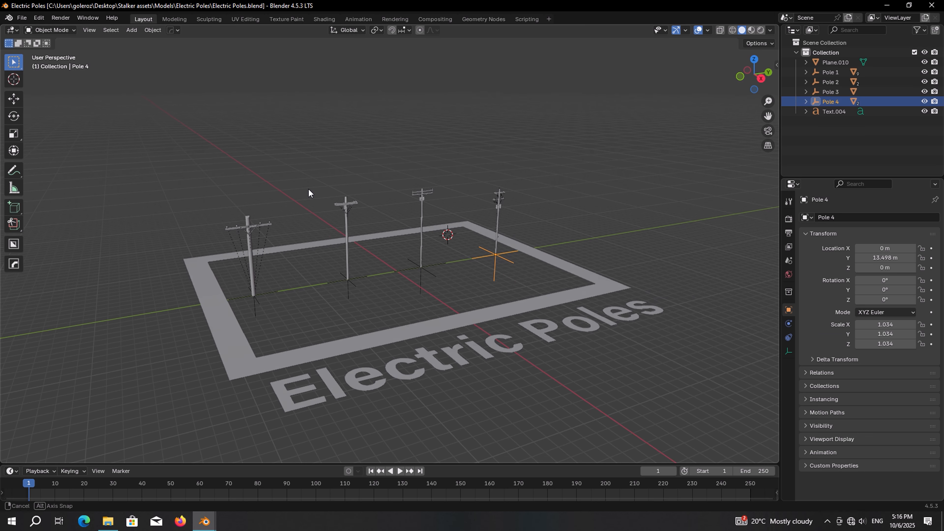
# Step: Select Pole 2 and its child parts using Select Hierarchy in the Outliner
pyautogui.moveTo(309, 189); pyautogui.dragTo(308, 191, button='middle')
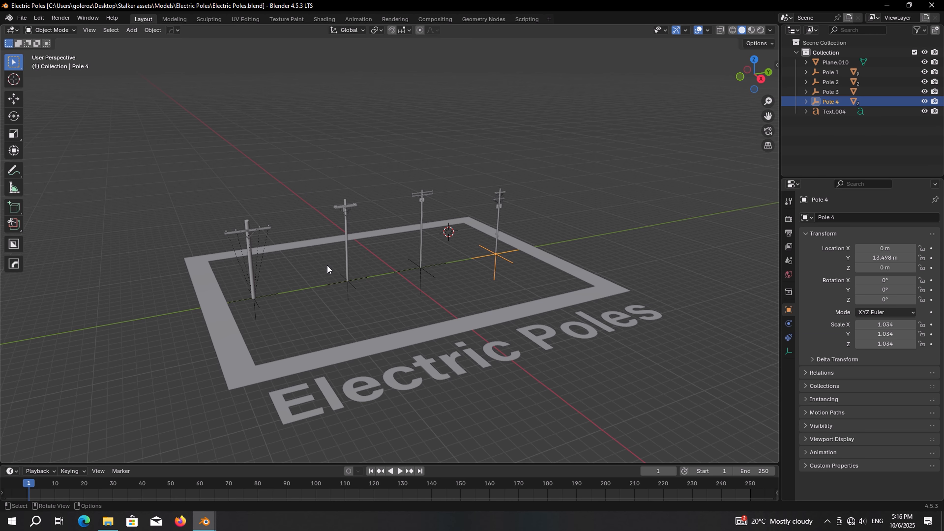
pyautogui.scroll(4, 328, 268)
pyautogui.click(324, 315)
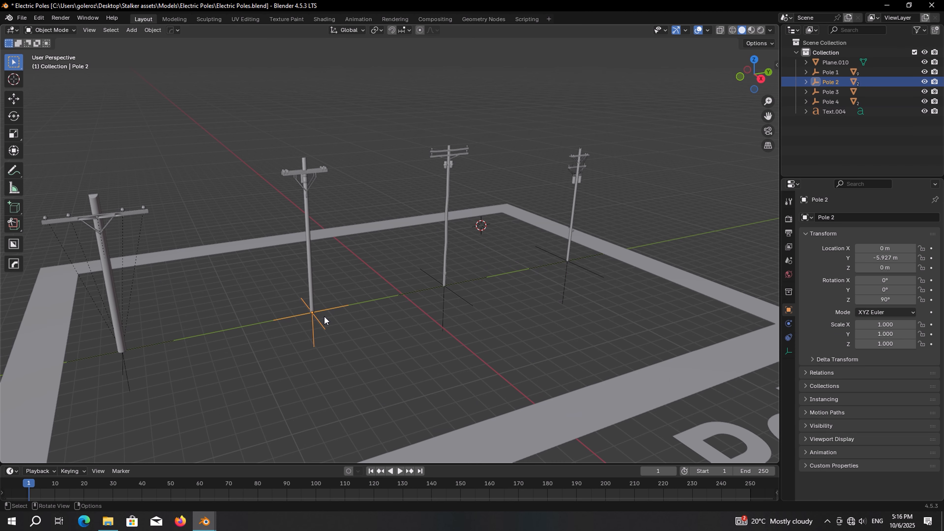
pyautogui.press('g')
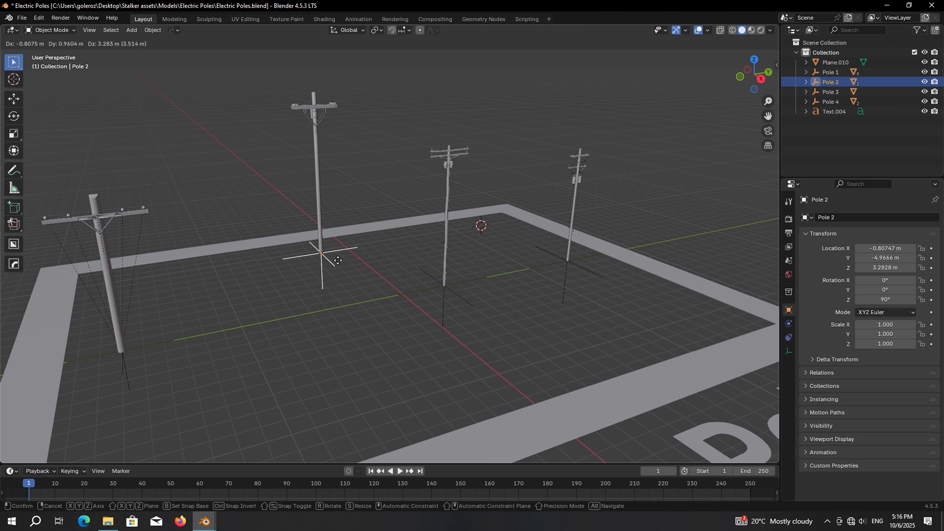
pyautogui.press('Escape')
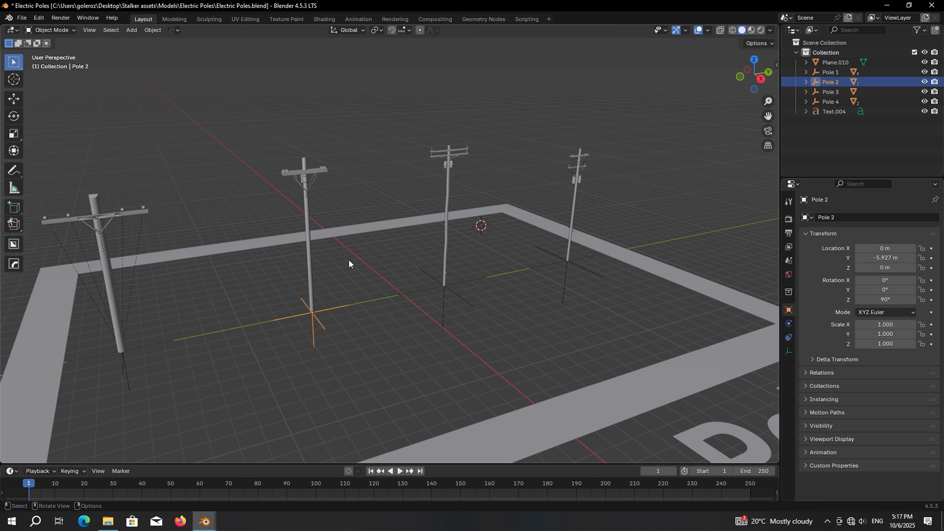
pyautogui.rightClick(825, 83)
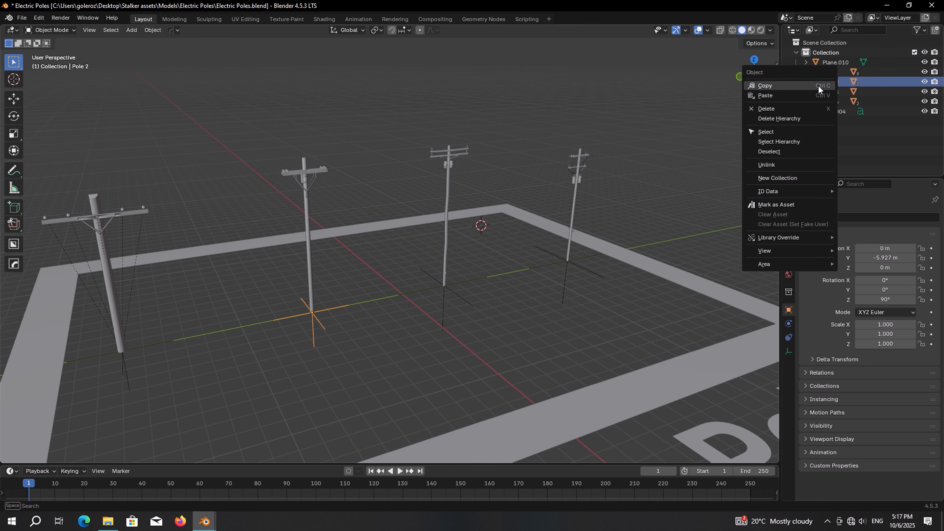
pyautogui.click(777, 142)
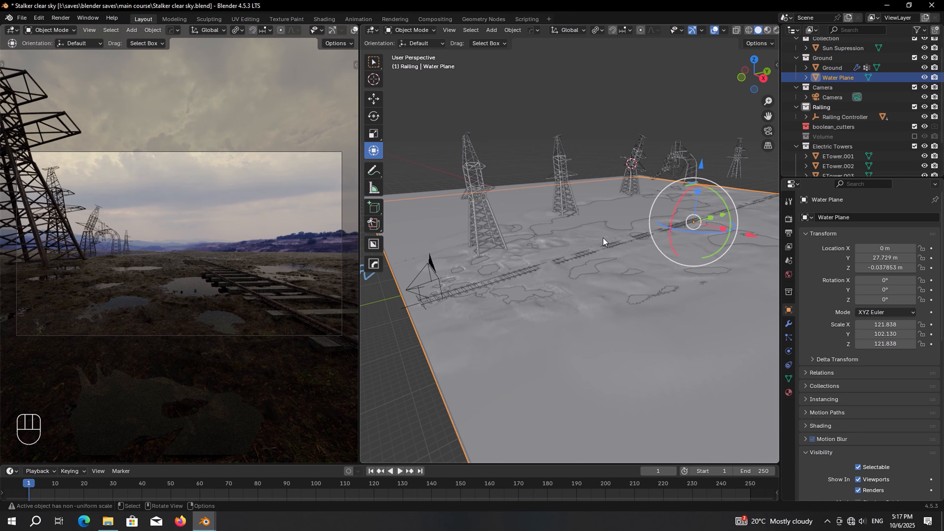
# Step: Paste Pole 2 into the marsh railway scene, slide it along X, and frame it
pyautogui.press('ctrl')
pyautogui.hotkey('ctrl', 'v')
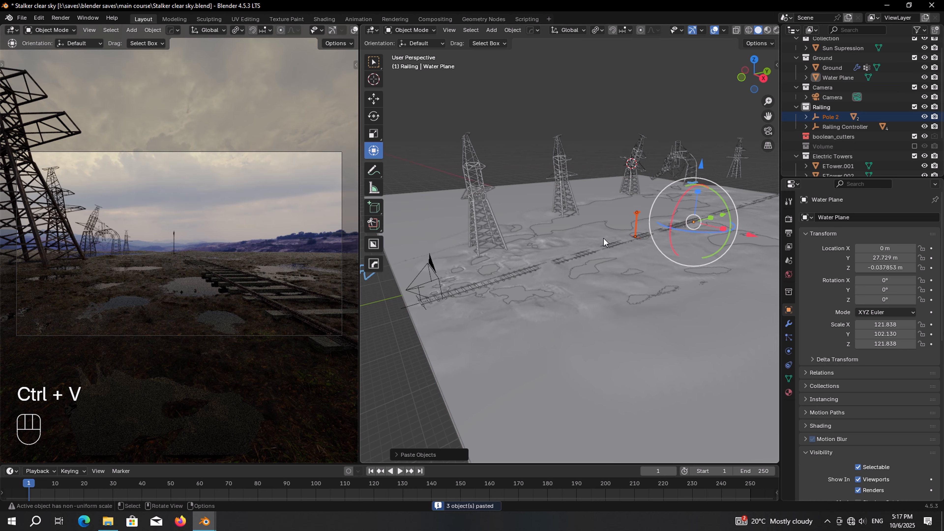
pyautogui.moveTo(604, 239); pyautogui.dragTo(679, 224, button='middle')
pyautogui.press('g')
pyautogui.press('x')
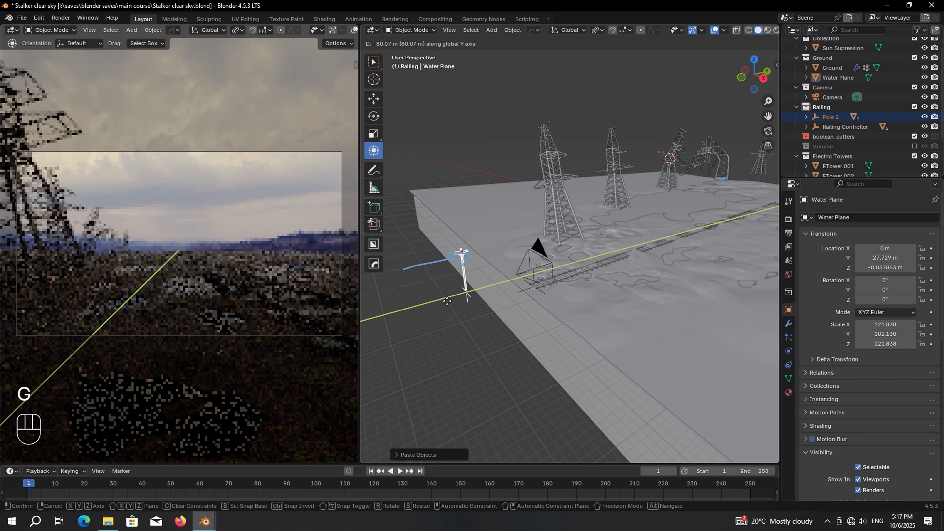
pyautogui.click(445, 300)
pyautogui.scroll(3, 465, 303)
pyautogui.press('KP_Decimal')
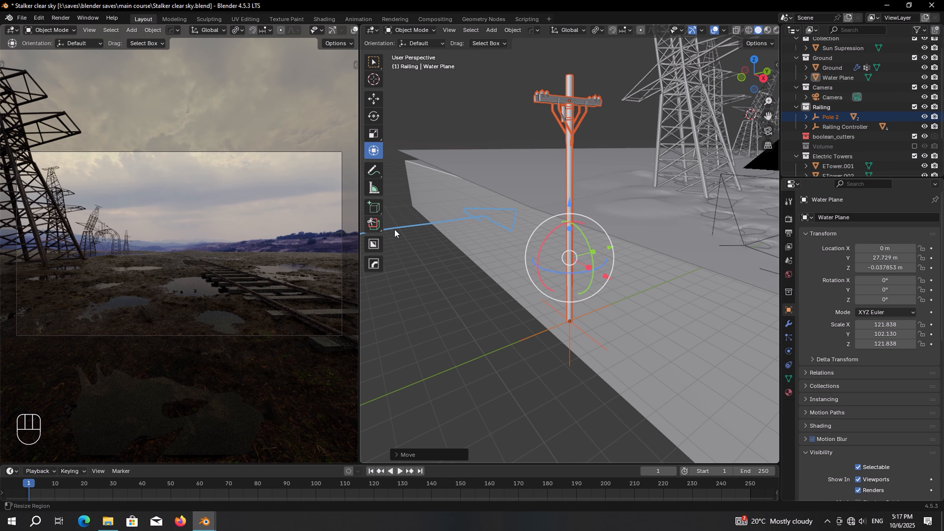
# Step: Move the pasted pole into a new collection named 'Electric Poles'
pyautogui.press('m')
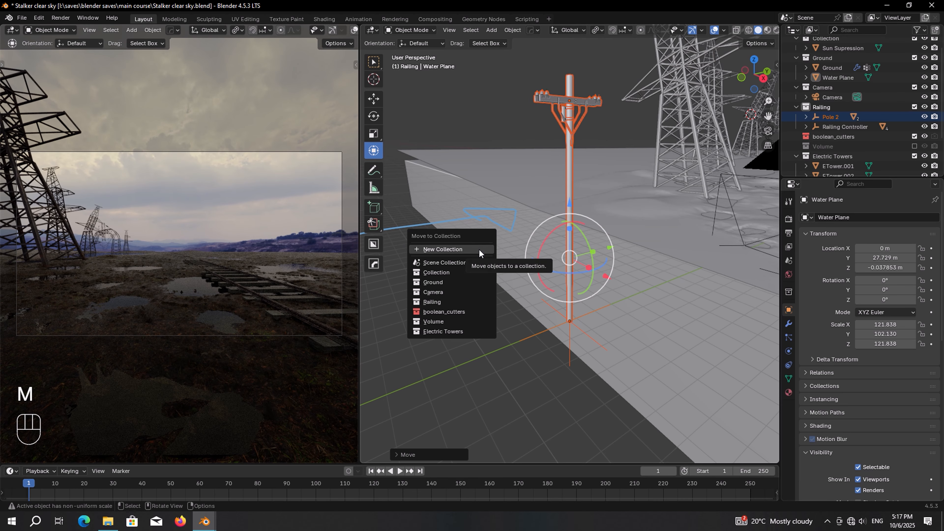
pyautogui.click(479, 249)
pyautogui.write('Elect')
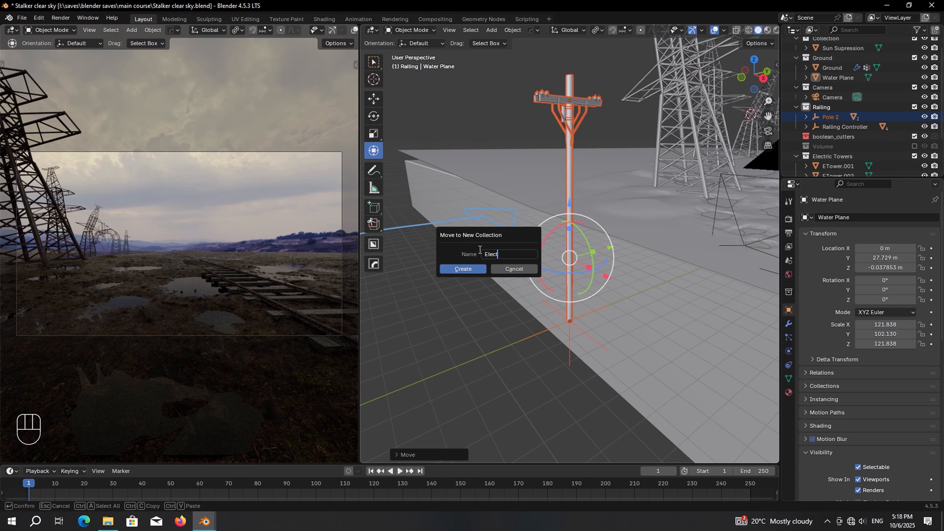
pyautogui.write('ric Pole')
pyautogui.write('s')
pyautogui.press('Return')
pyautogui.press('Return')
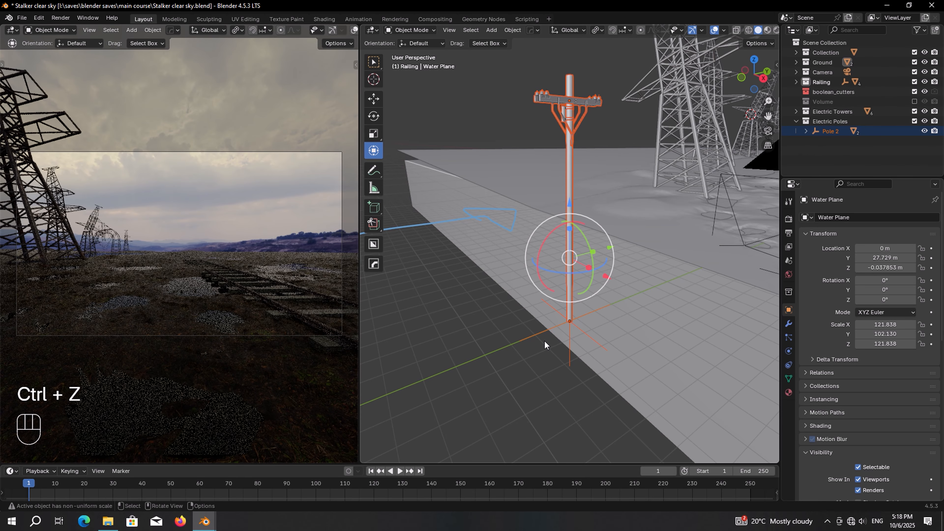
pyautogui.click(540, 335)
pyautogui.press('KP_7')
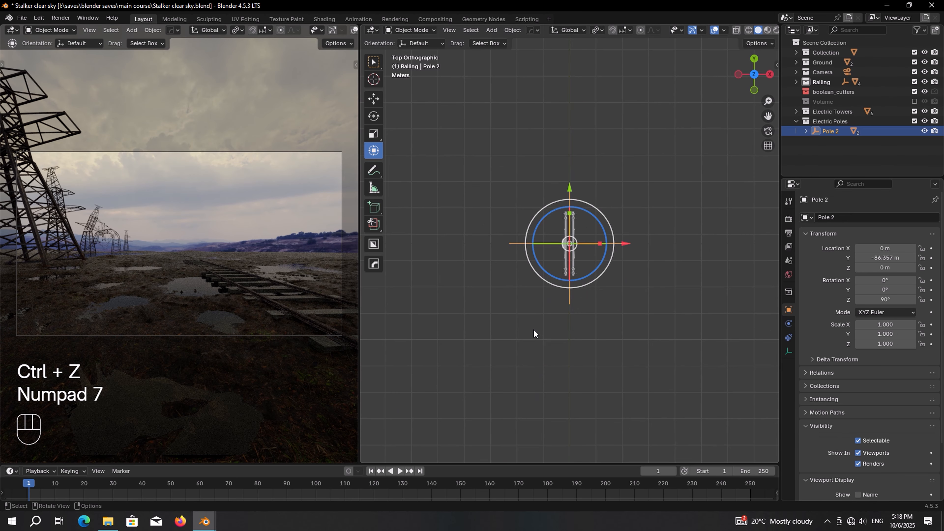
# Step: Move Pole 2 onto the marsh ground and scale it to 1.32 on all axes
pyautogui.scroll(-5, 533, 329)
pyautogui.keyDown('shift'); pyautogui.moveTo(562, 262); pyautogui.dragTo(584, 345, button='middle'); pyautogui.keyUp('shift')
pyautogui.press('g')
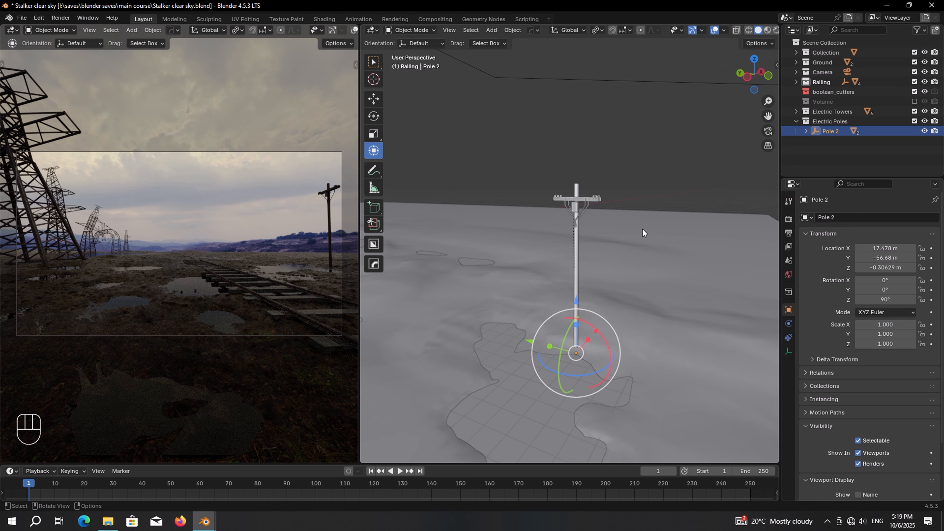
pyautogui.moveTo(883, 324)
pyautogui.mouseDown()
pyautogui.moveTo(883, 344)
pyautogui.moveTo(883, 320)
pyautogui.mouseUp()
pyautogui.press('Return')
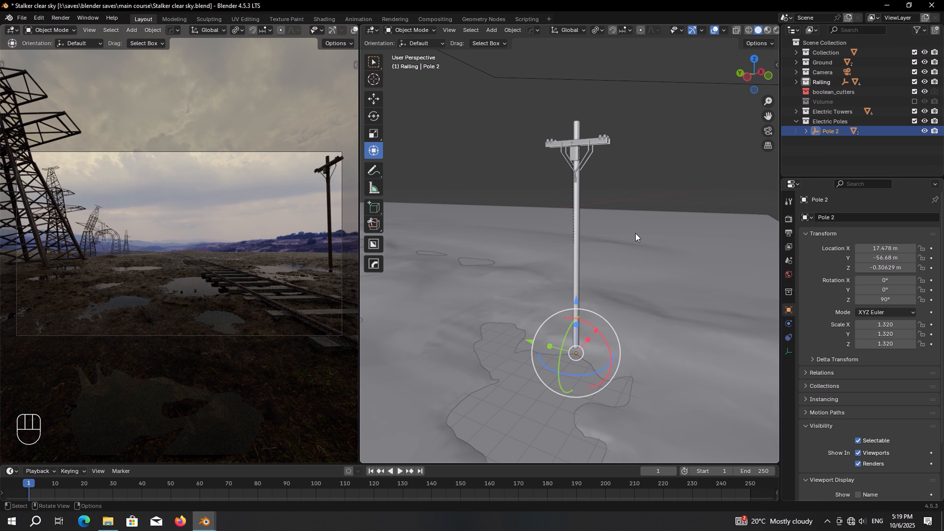
# Step: Rotate Pole 2 by 90° around the Z axis
pyautogui.press('r')
pyautogui.press('z')
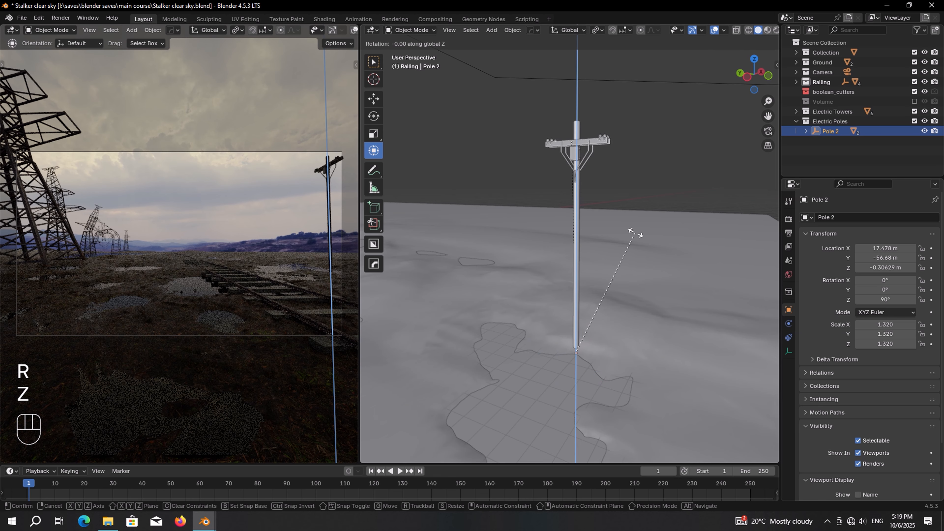
pyautogui.press('KP_9')
pyautogui.press('KP_0')
pyautogui.press('KP_Enter')
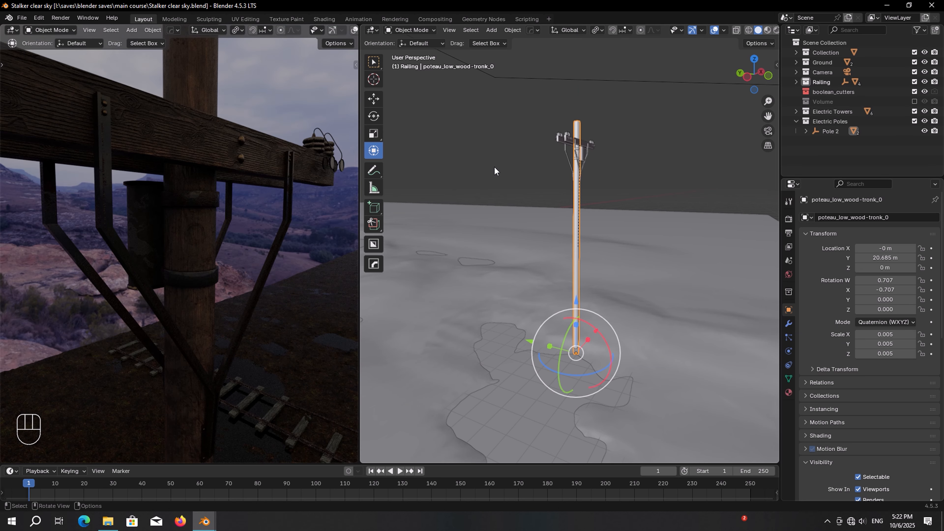
# Step: In the Shader Editor, insert a Hue/Saturation/Value node into the pole material's chain
pyautogui.click(374, 30)
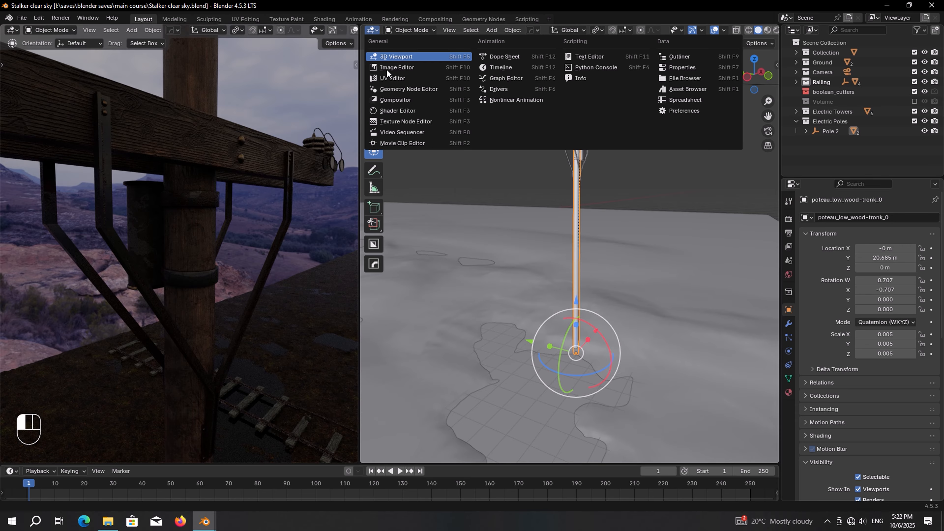
pyautogui.click(392, 110)
pyautogui.scroll(4, 637, 222)
pyautogui.moveTo(581, 192); pyautogui.dragTo(585, 203, button='middle')
pyautogui.hotkey('shift', 'a')
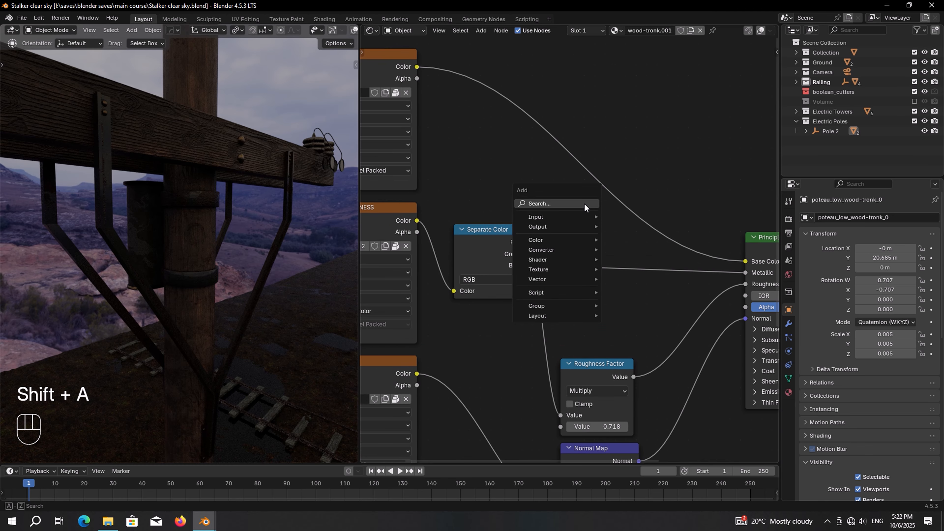
pyautogui.write('hu')
pyautogui.click(634, 234)
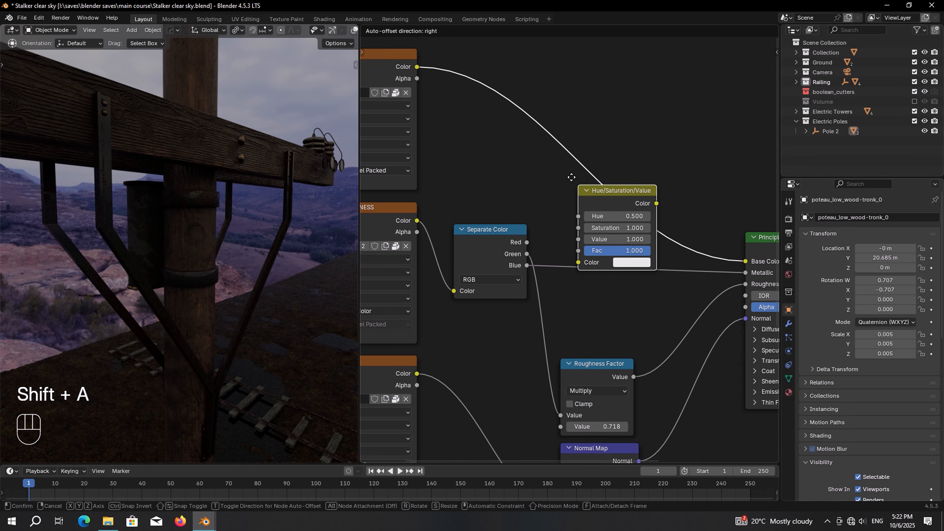
pyautogui.click(510, 108)
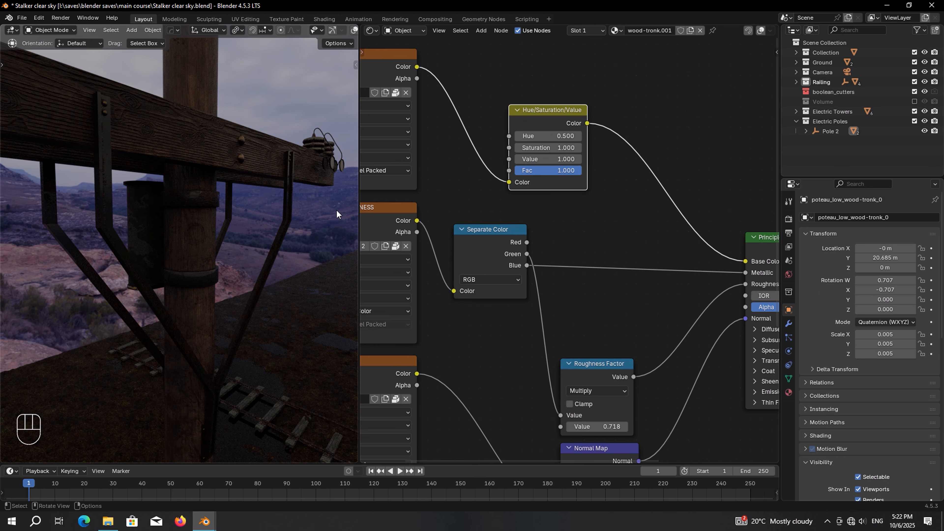
# Step: Set the Hue/Saturation/Value node's Value to 2.5 and save the file
pyautogui.hotkey('shift', 'alt', 'z')
pyautogui.scroll(3, 631, 252)
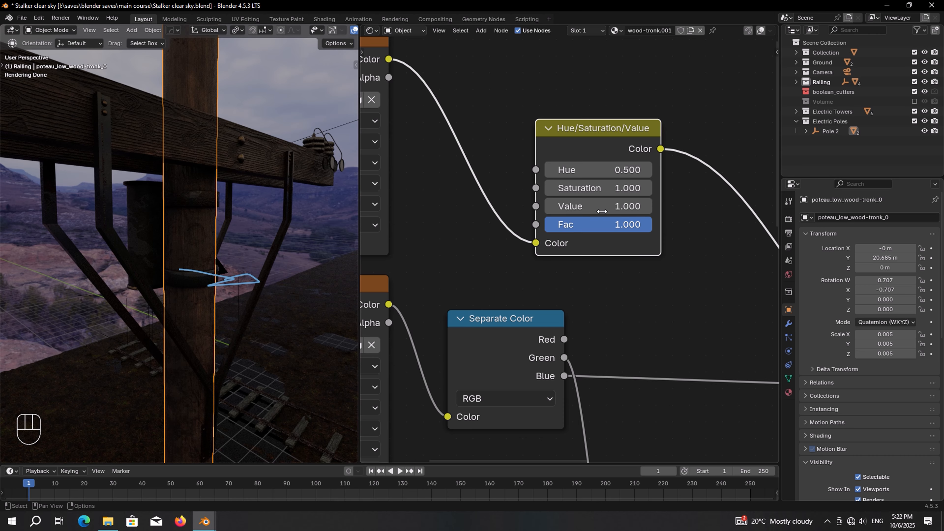
pyautogui.moveTo(602, 206); pyautogui.dragTo(624, 206)
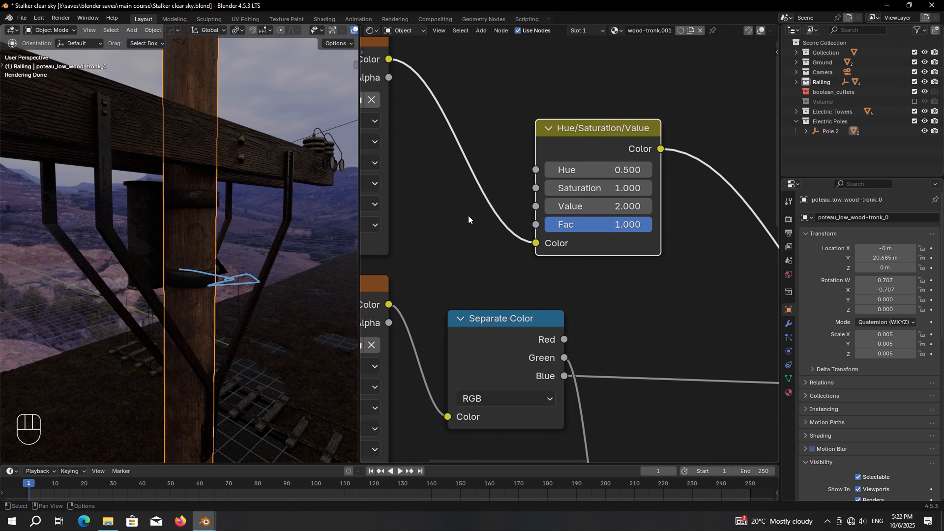
pyautogui.click(575, 206)
pyautogui.write('2.')
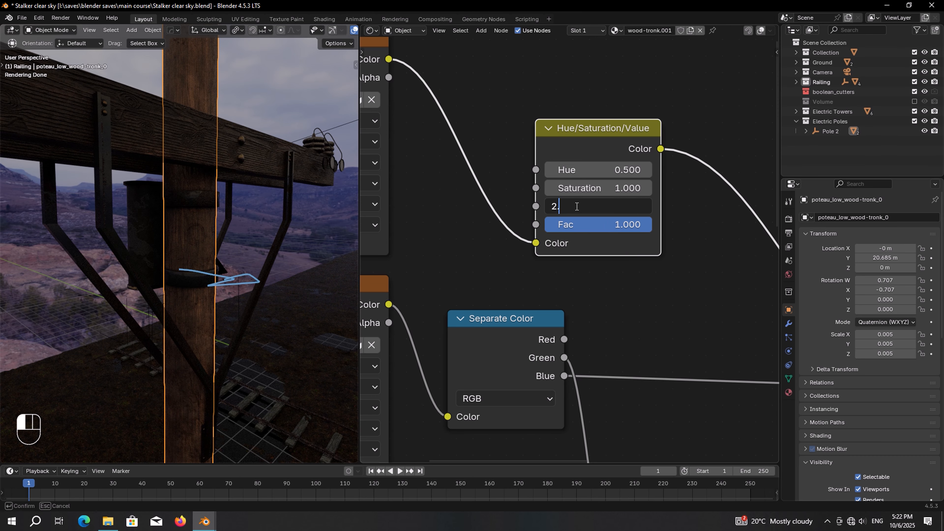
pyautogui.write('5')
pyautogui.press('Return')
pyautogui.scroll(-4, 569, 250)
pyautogui.hotkey('ctrl', 's')
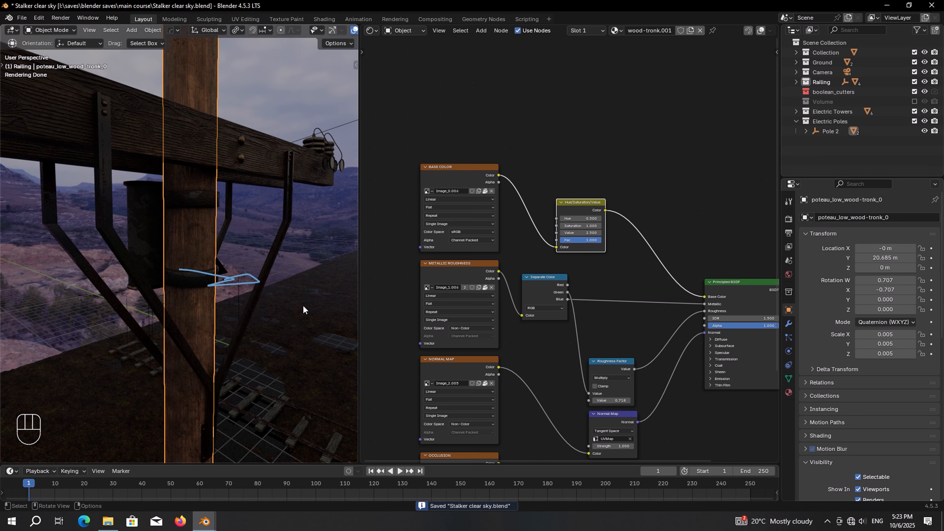
# Step: Add a Hue/Saturation/Value node with Value 2.5 on the railing bracket's base colour link
pyautogui.click(196, 143)
pyautogui.scroll(4, 471, 205)
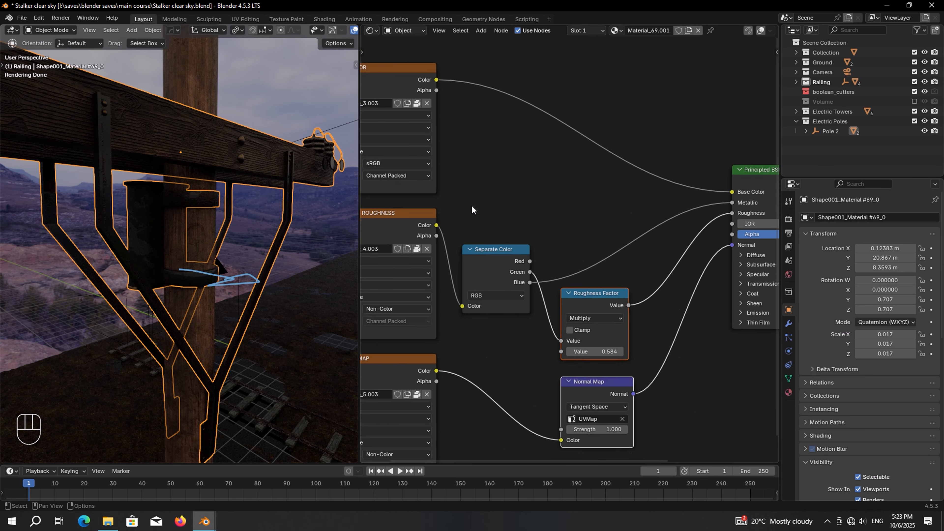
pyautogui.hotkey('shift', 'a')
pyautogui.write('hu')
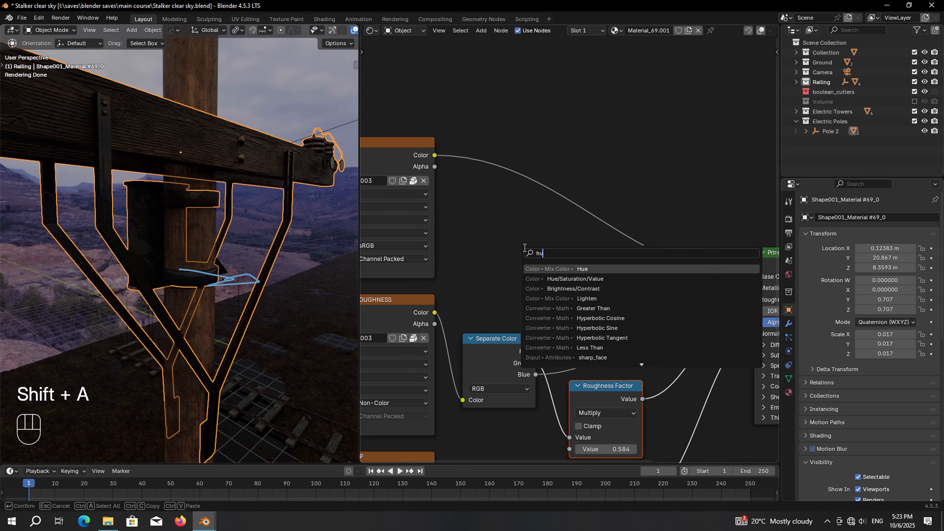
pyautogui.click(595, 276)
pyautogui.click(502, 211)
pyautogui.scroll(2, 502, 210)
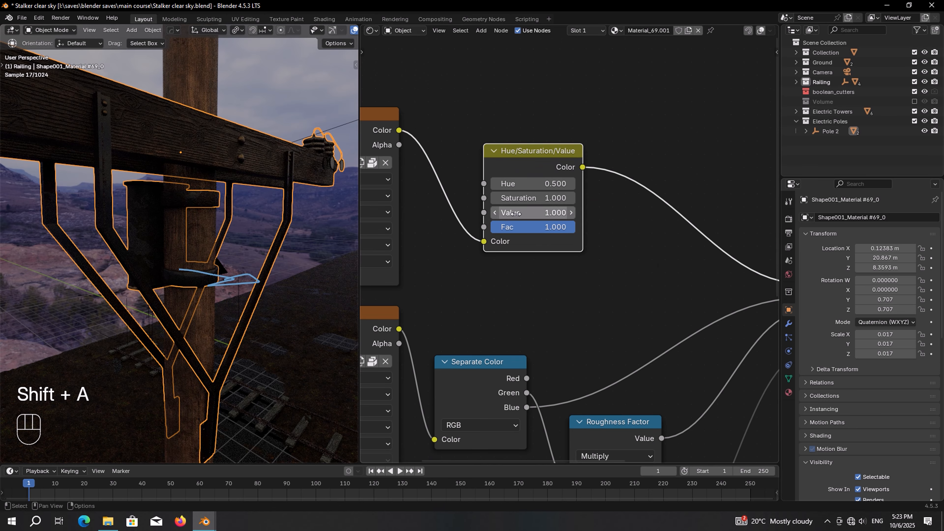
pyautogui.click(516, 214)
pyautogui.write('2.5')
pyautogui.press('Return')
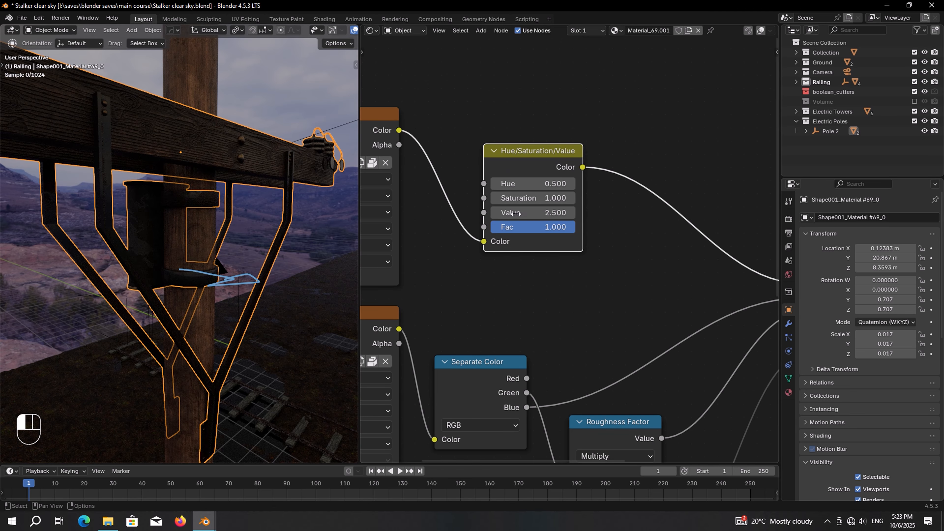
pyautogui.moveTo(199, 198); pyautogui.dragTo(234, 180, button='middle')
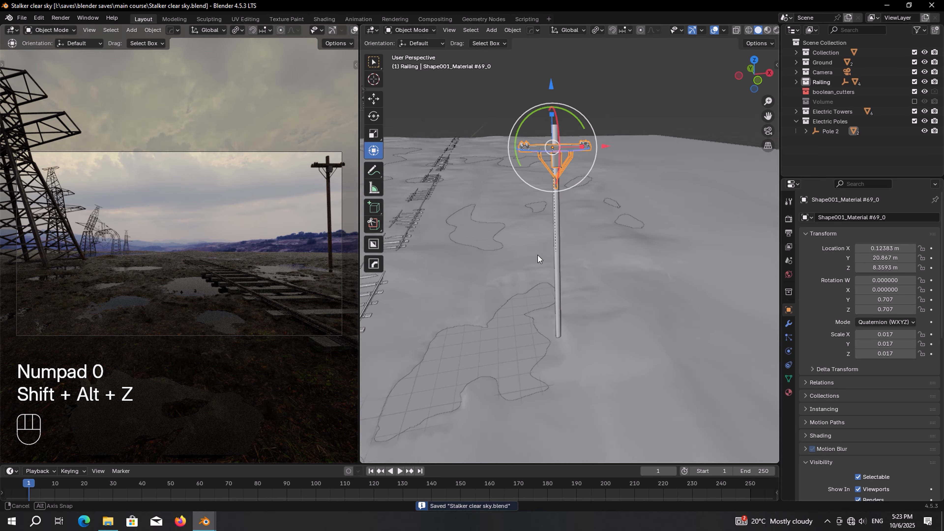
pyautogui.moveTo(537, 258); pyautogui.dragTo(523, 156, button='middle')
pyautogui.moveTo(529, 191); pyautogui.dragTo(558, 388, button='middle')
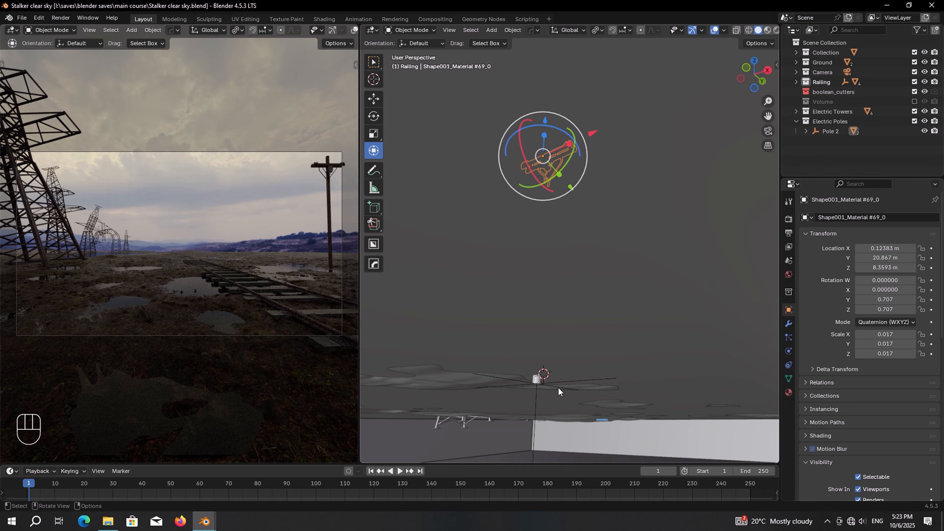
# Step: Select Pole 2 with its trunk and crossarm and place a linked copy further along the tracks
pyautogui.click(535, 422)
pyautogui.moveTo(566, 310); pyautogui.dragTo(553, 360, button='middle')
pyautogui.scroll(-4, 821, 373)
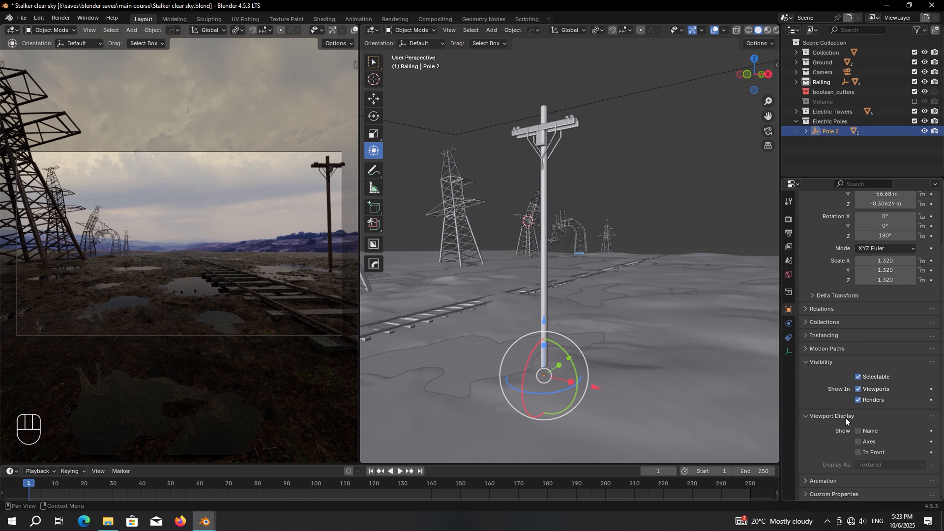
pyautogui.moveTo(765, 399); pyautogui.dragTo(631, 348, button='middle')
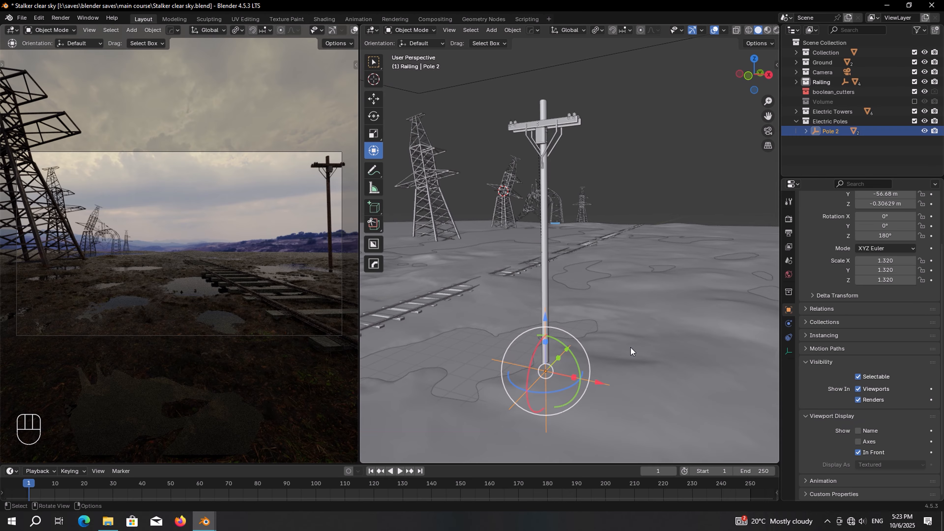
pyautogui.keyDown('shift'); pyautogui.click(544, 244); pyautogui.keyUp('shift')
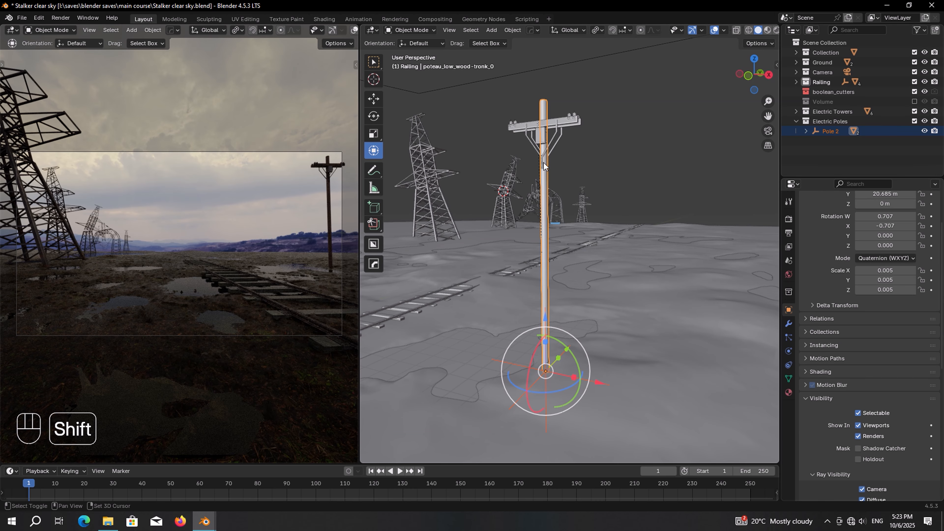
pyautogui.keyDown('shift'); pyautogui.click(564, 126); pyautogui.keyUp('shift')
pyautogui.press('KP_7')
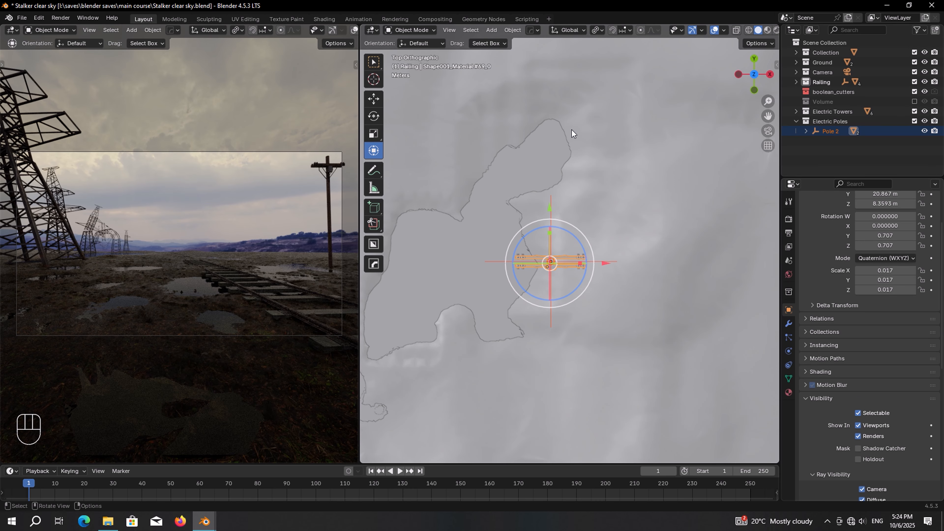
pyautogui.keyDown('shift'); pyautogui.moveTo(568, 130); pyautogui.dragTo(573, 208, button='middle'); pyautogui.keyUp('shift')
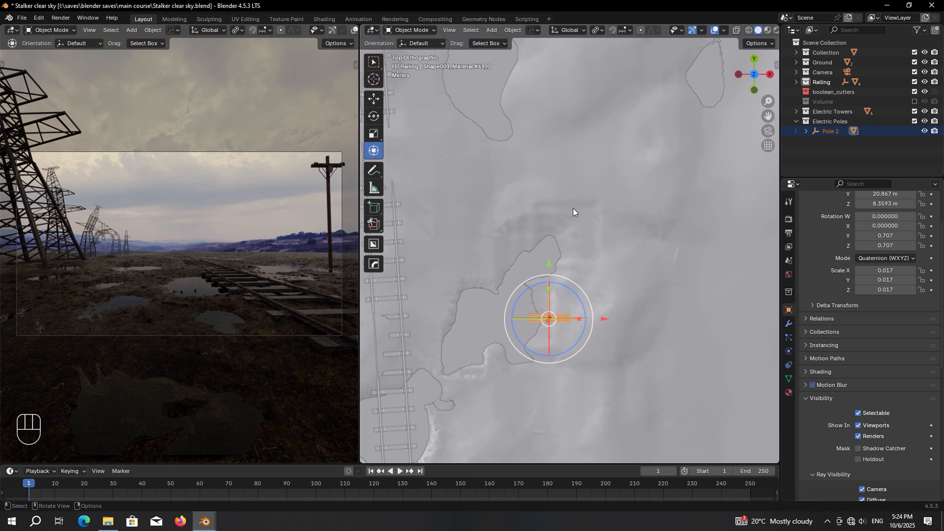
pyautogui.hotkey('alt', 'd')
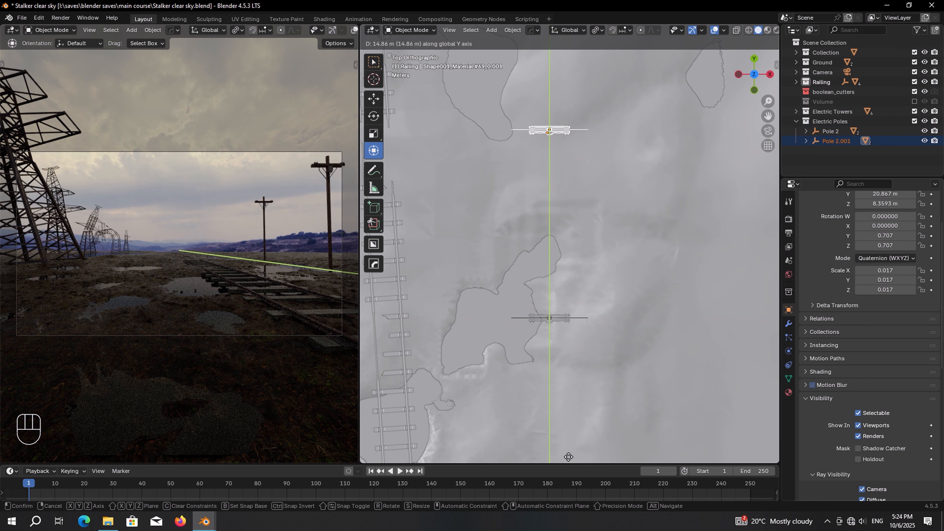
pyautogui.click(568, 465)
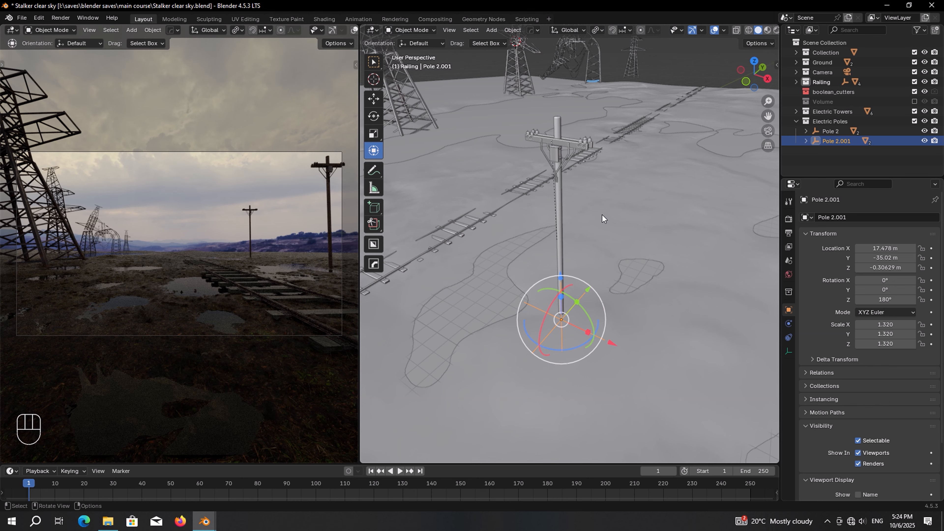
# Step: Add a second linked copy along Y and tilt Pole 2.002 sideways
pyautogui.keyDown('shift'); pyautogui.click(560, 216); pyautogui.keyUp('shift')
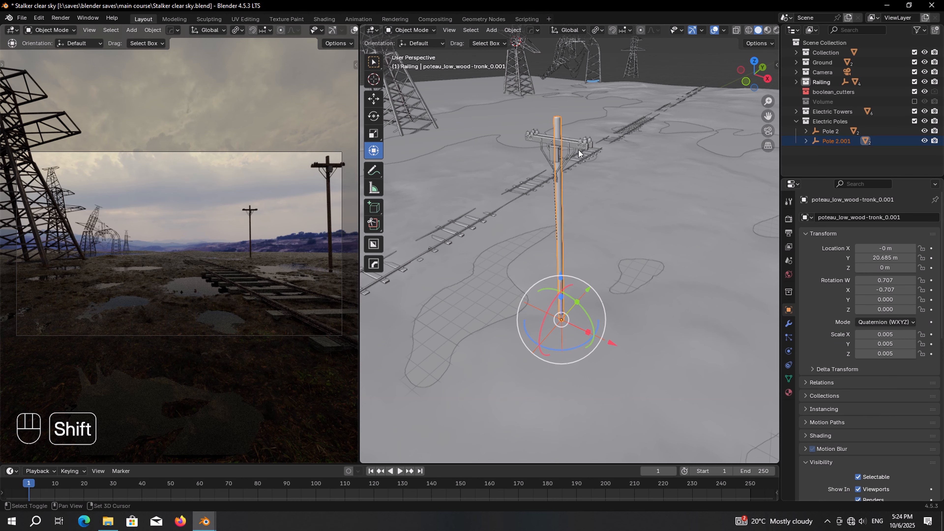
pyautogui.keyDown('shift'); pyautogui.click(576, 141); pyautogui.keyUp('shift')
pyautogui.press('KP_7')
pyautogui.scroll(-2, 574, 160)
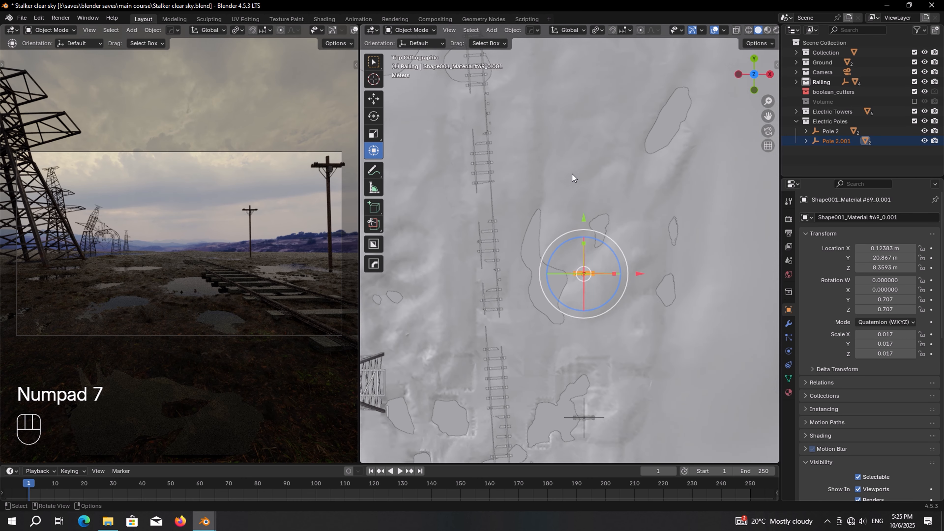
pyautogui.keyDown('shift'); pyautogui.moveTo(573, 174); pyautogui.dragTo(582, 240, button='middle'); pyautogui.keyUp('shift')
pyautogui.hotkey('alt', 'd')
pyautogui.press('y')
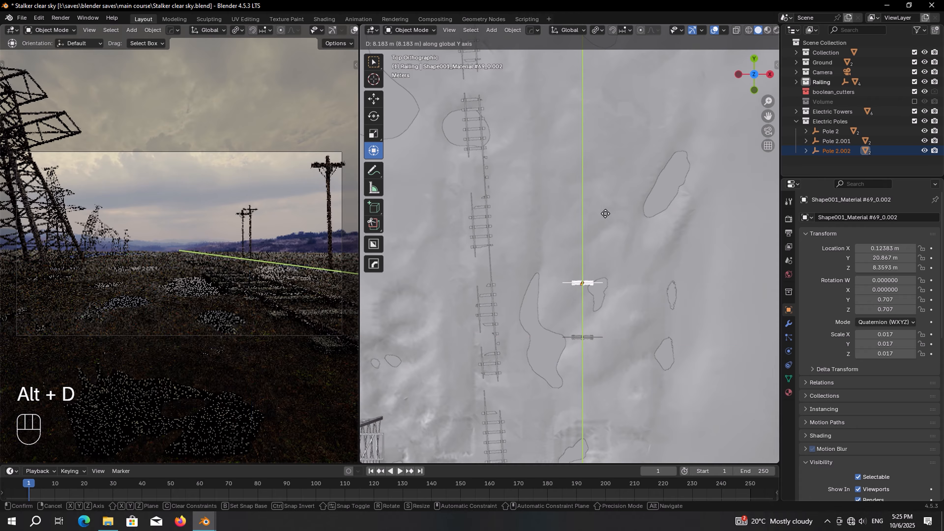
pyautogui.click(610, 88)
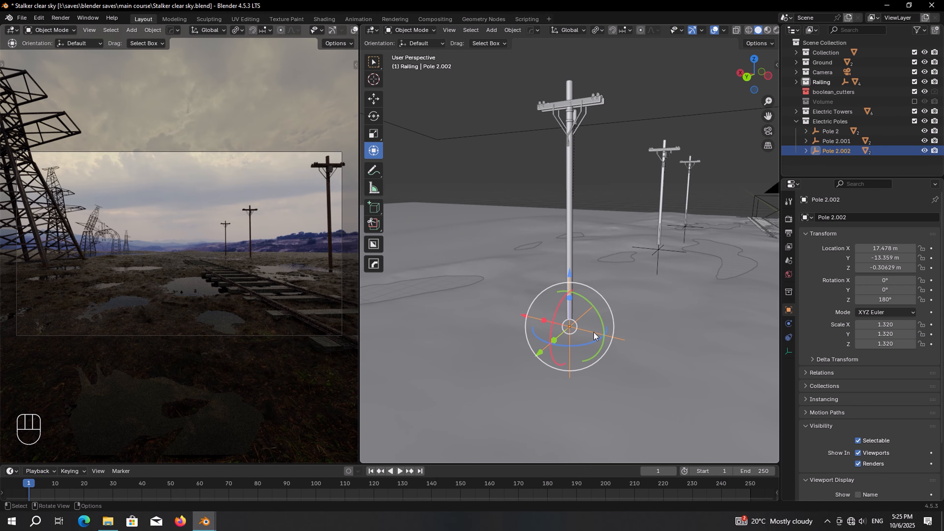
pyautogui.moveTo(601, 328); pyautogui.dragTo(658, 283)
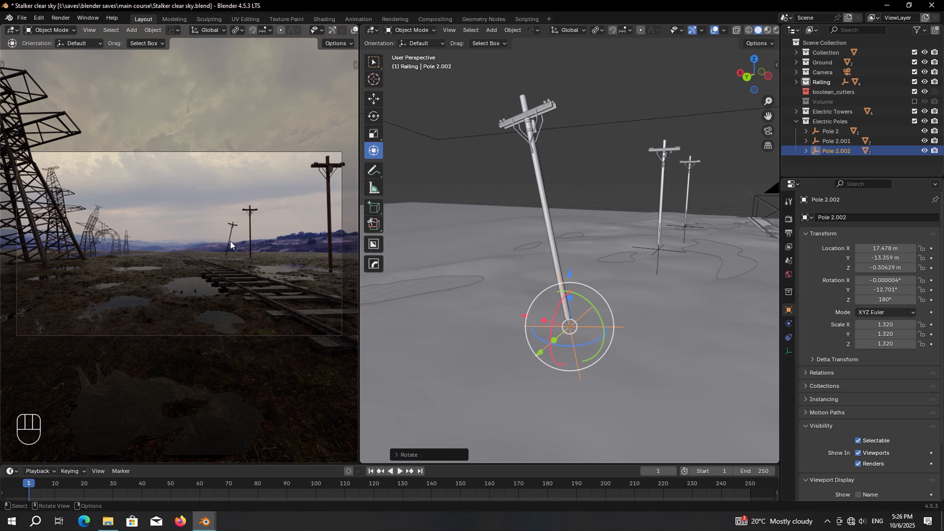
# Step: Make linked copy Pole 2.003 further along and tilt it roughly 10° off vertical
pyautogui.keyDown('shift'); pyautogui.click(548, 230); pyautogui.keyUp('shift')
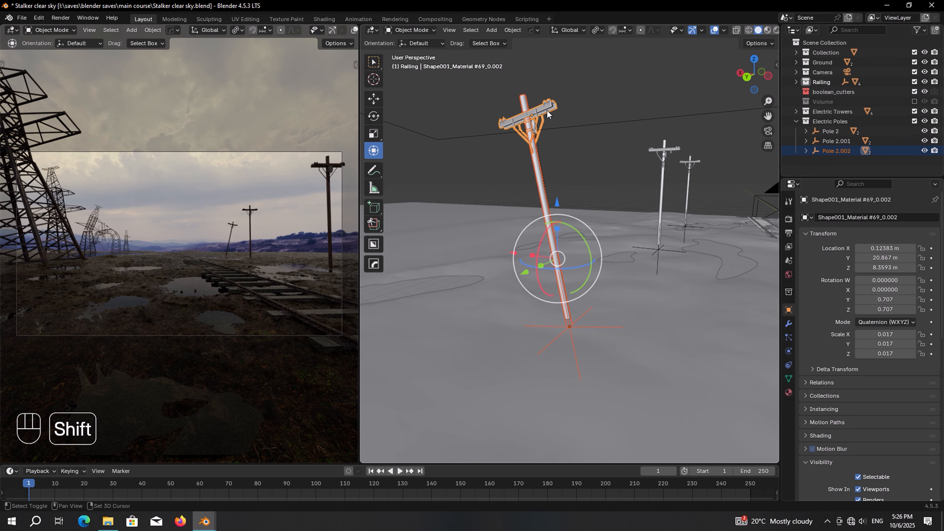
pyautogui.press('KP_7')
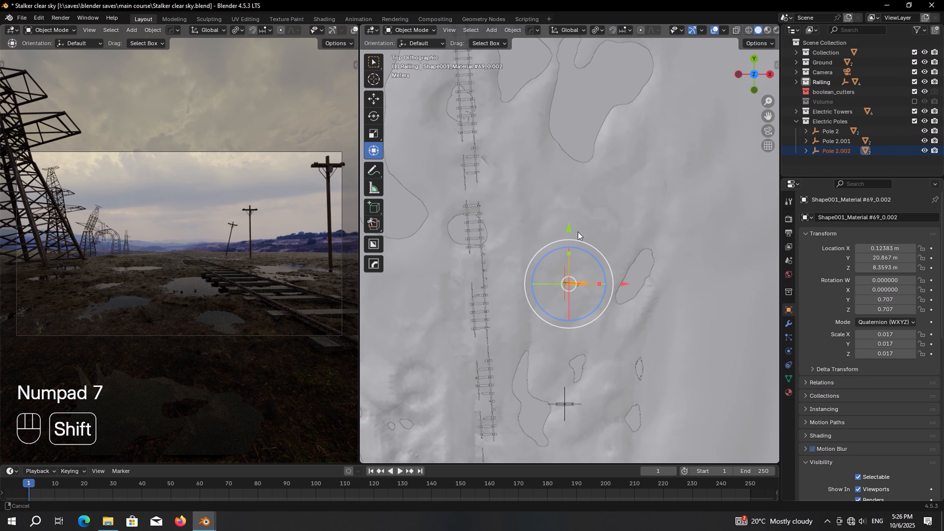
pyautogui.hotkey('alt', 'd')
pyautogui.click(605, 184)
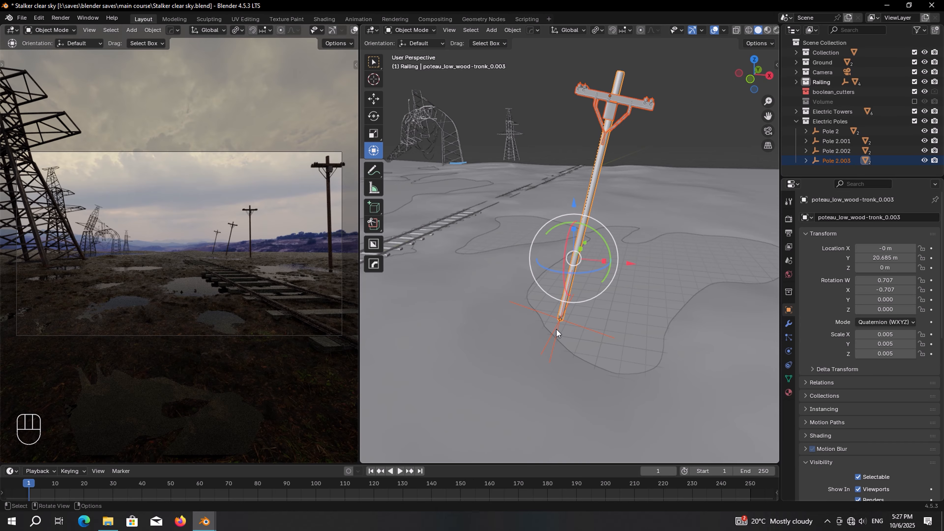
pyautogui.click(556, 329)
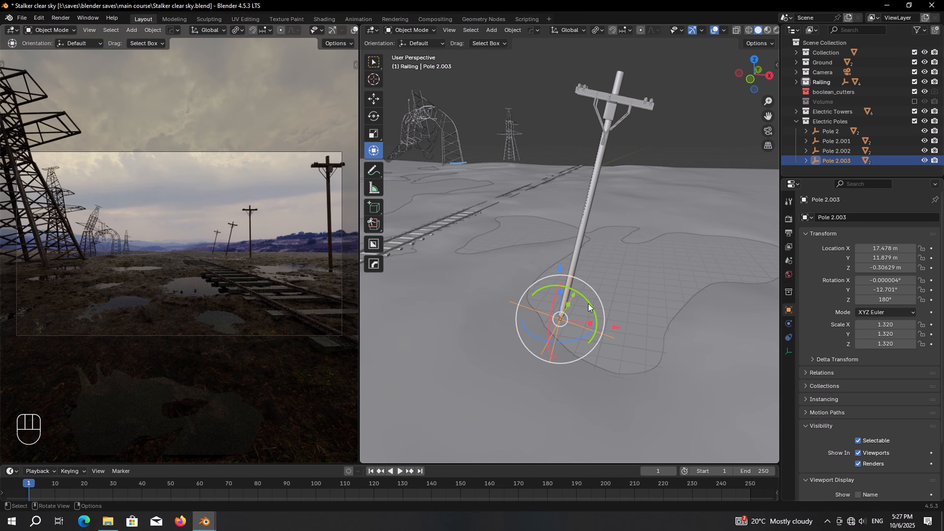
pyautogui.keyDown('shift'); pyautogui.moveTo(589, 305); pyautogui.dragTo(537, 268); pyautogui.keyUp('shift')
pyautogui.moveTo(537, 268); pyautogui.dragTo(657, 266, button='middle')
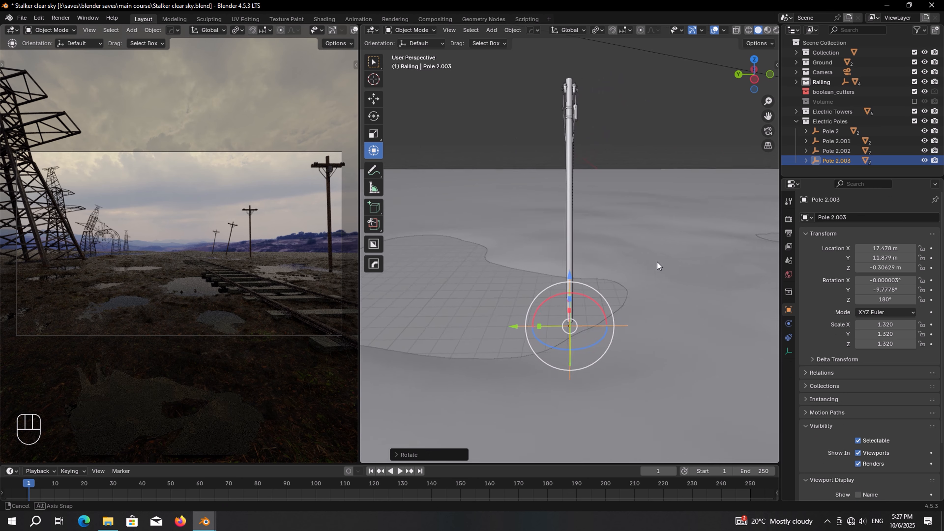
pyautogui.keyDown('shift'); pyautogui.moveTo(583, 299); pyautogui.dragTo(448, 288); pyautogui.keyUp('shift')
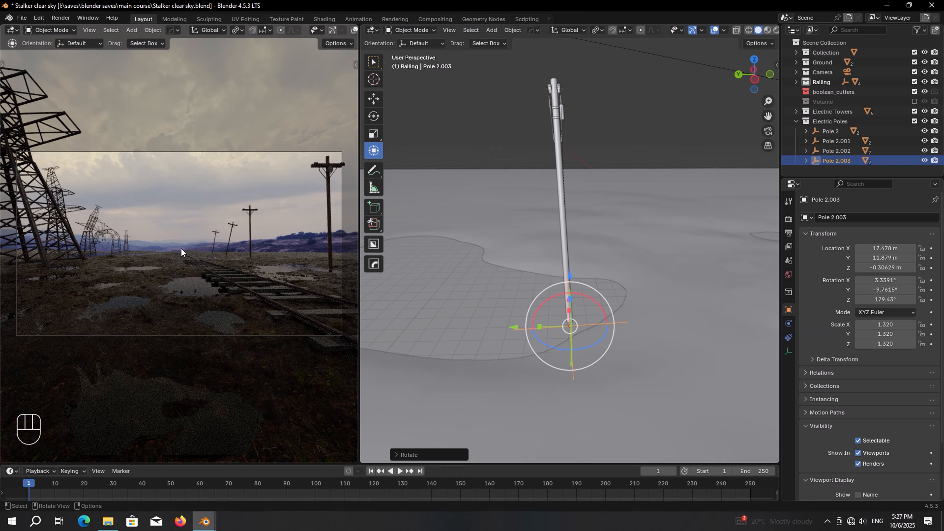
pyautogui.moveTo(596, 303); pyautogui.dragTo(532, 263)
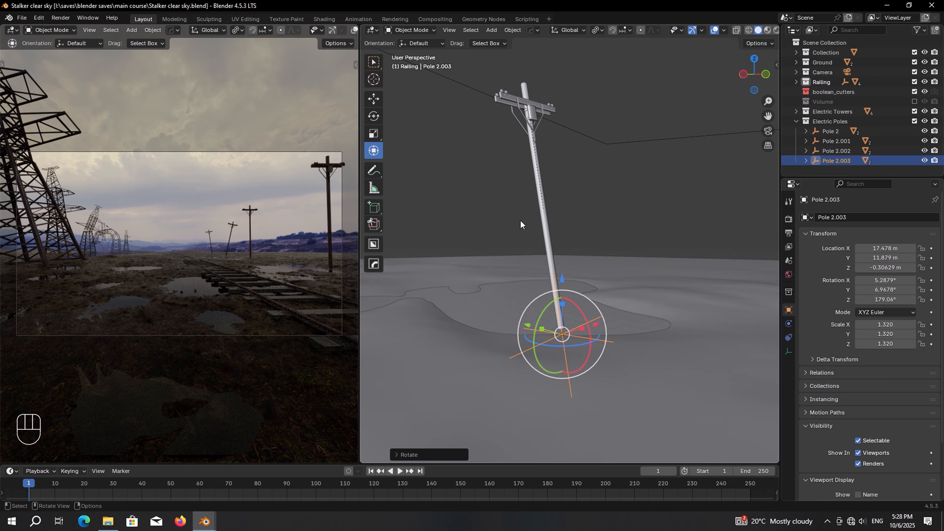
# Step: Duplicate the pole as Pole 2.004, clear its rotation, and tilt it to about -75° on Y
pyautogui.keyDown('shift'); pyautogui.click(547, 217); pyautogui.keyUp('shift')
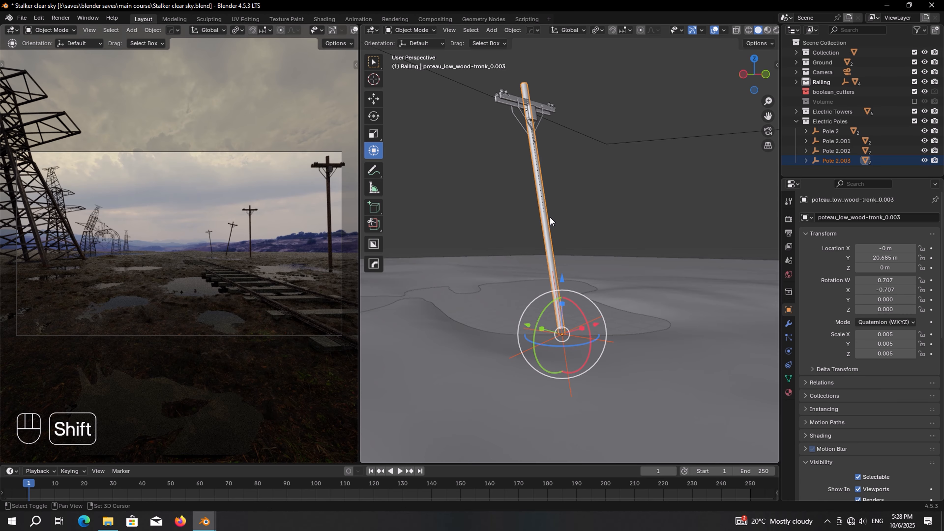
pyautogui.keyDown('shift'); pyautogui.click(525, 111); pyautogui.keyUp('shift')
pyautogui.press('KP_7')
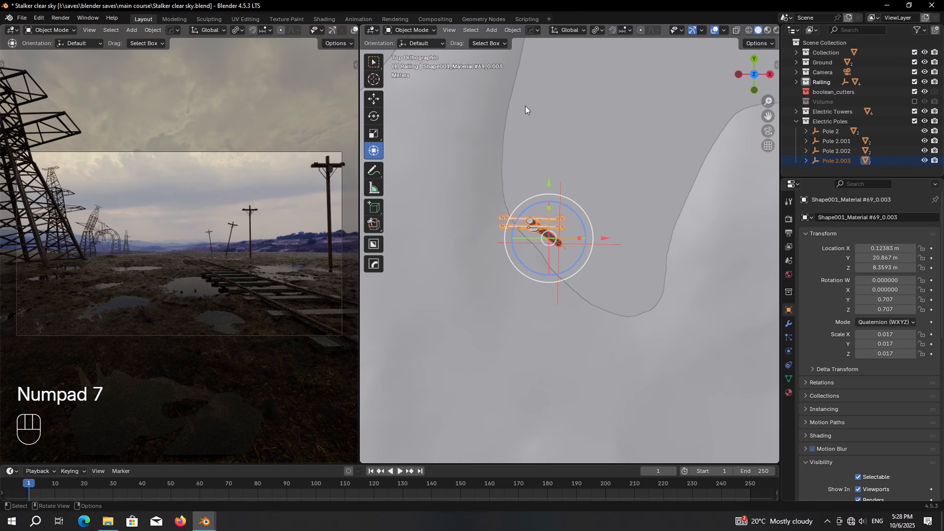
pyautogui.scroll(-2, 526, 130)
pyautogui.keyDown('shift'); pyautogui.moveTo(524, 167); pyautogui.dragTo(510, 237, button='middle'); pyautogui.keyUp('shift')
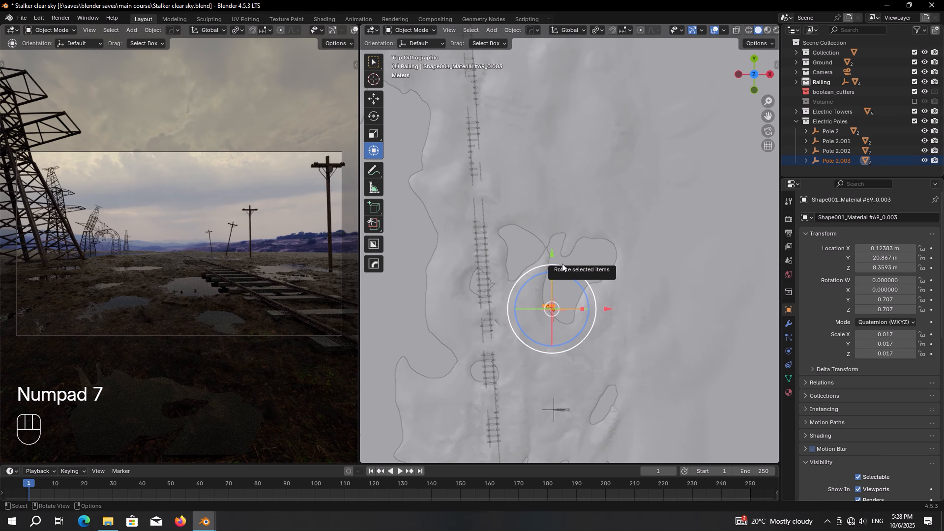
pyautogui.hotkey('shift', 'd')
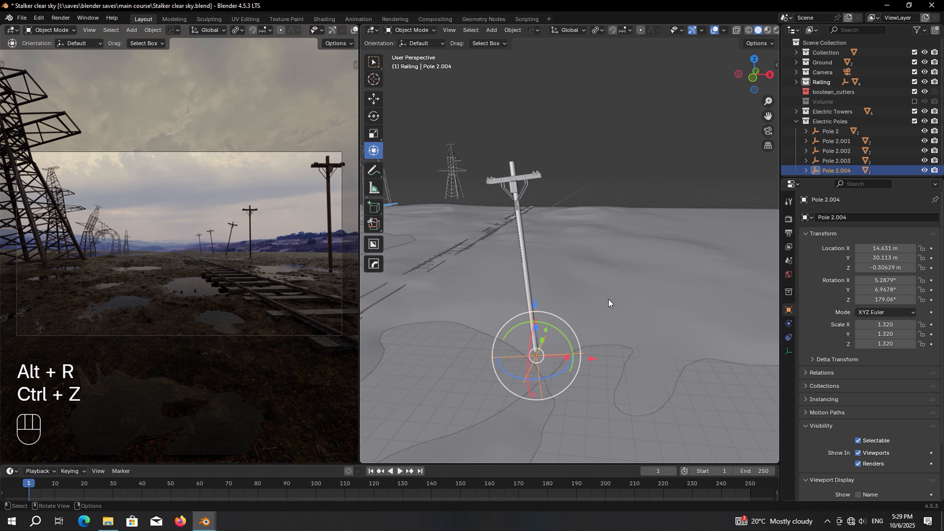
pyautogui.hotkey('alt', 'r')
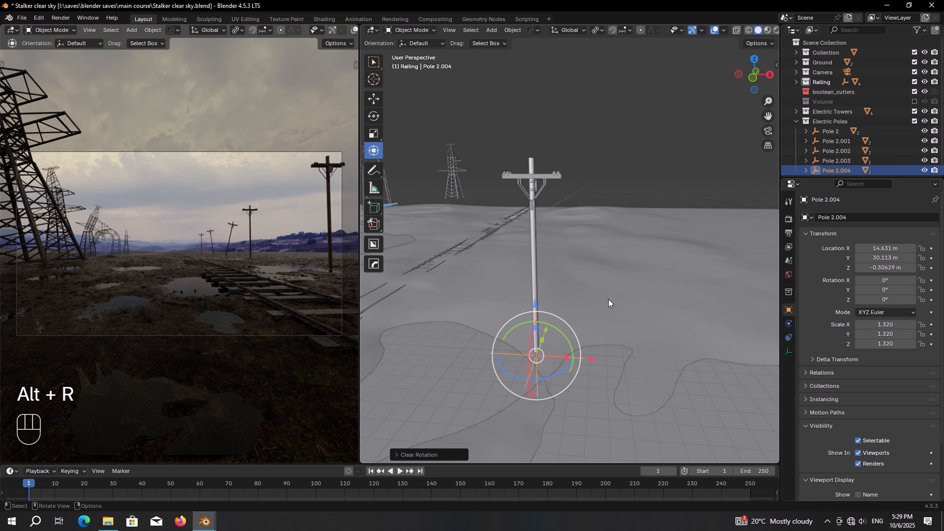
pyautogui.keyDown('shift'); pyautogui.moveTo(609, 299); pyautogui.dragTo(590, 307, button='middle'); pyautogui.keyUp('shift')
pyautogui.moveTo(612, 327); pyautogui.dragTo(553, 295)
# Step: Enlarge Pole 2.004's crossarm to 0.030 scale, keeping its Y size fixed
pyautogui.moveTo(523, 306); pyautogui.dragTo(578, 308, button='middle')
pyautogui.click(394, 378)
pyautogui.press('KP_Decimal')
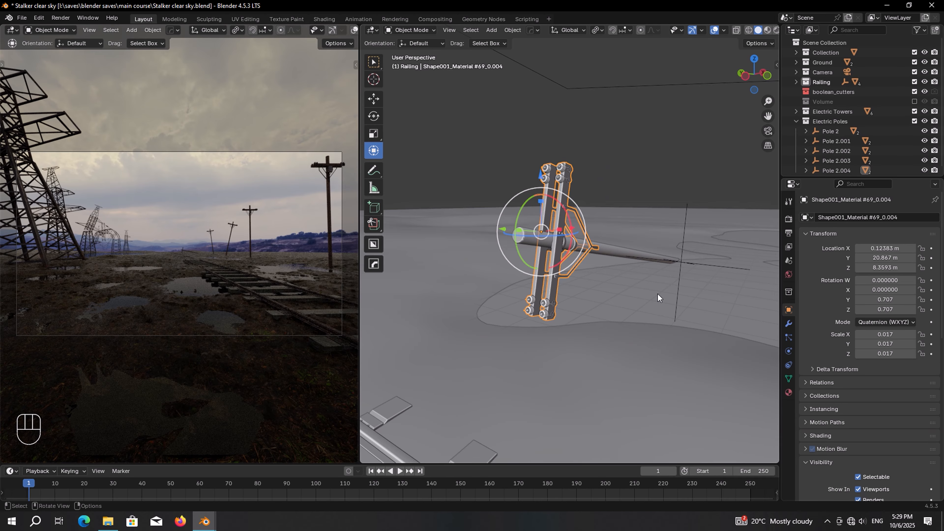
pyautogui.press('s')
pyautogui.hotkey('shift', 'y')
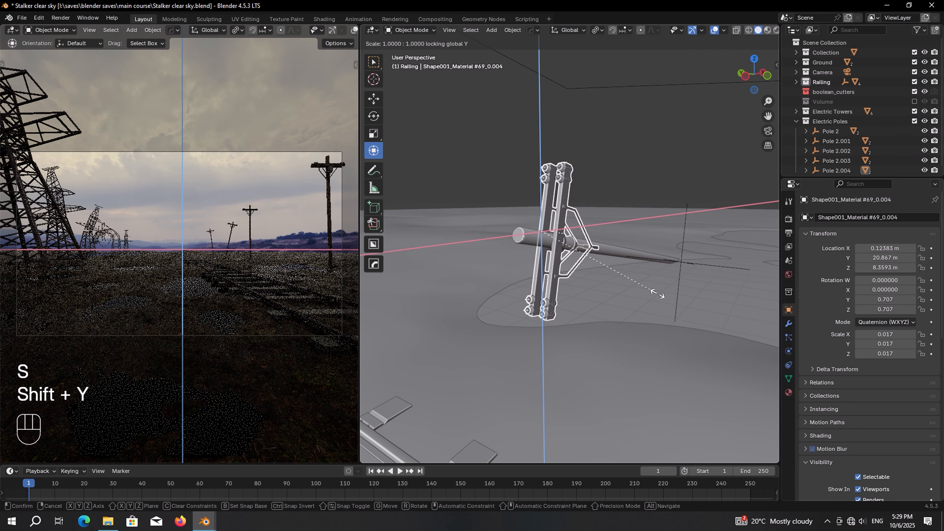
pyautogui.click(738, 301)
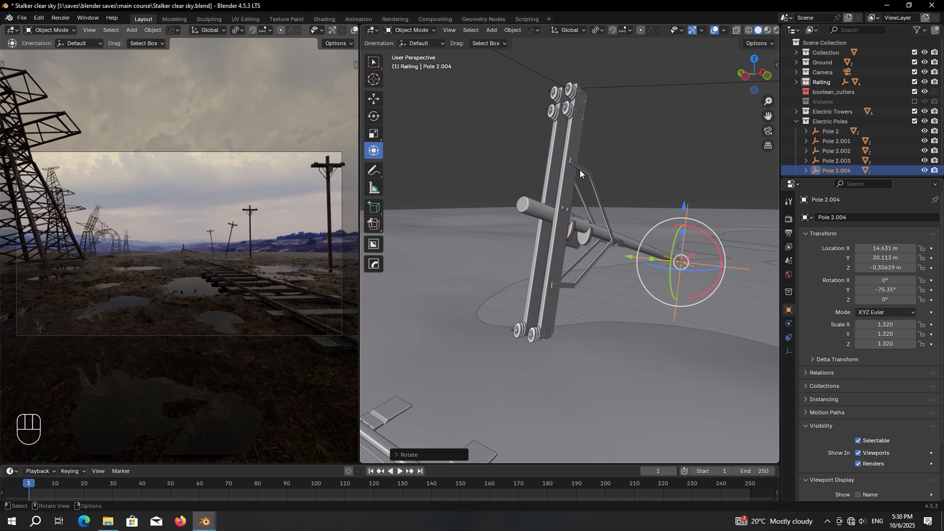
# Step: Duplicate the pole and slide the copy 29.75 m along Y down the tracks
pyautogui.keyDown('shift'); pyautogui.click(633, 244); pyautogui.keyUp('shift')
pyautogui.press('KP_7')
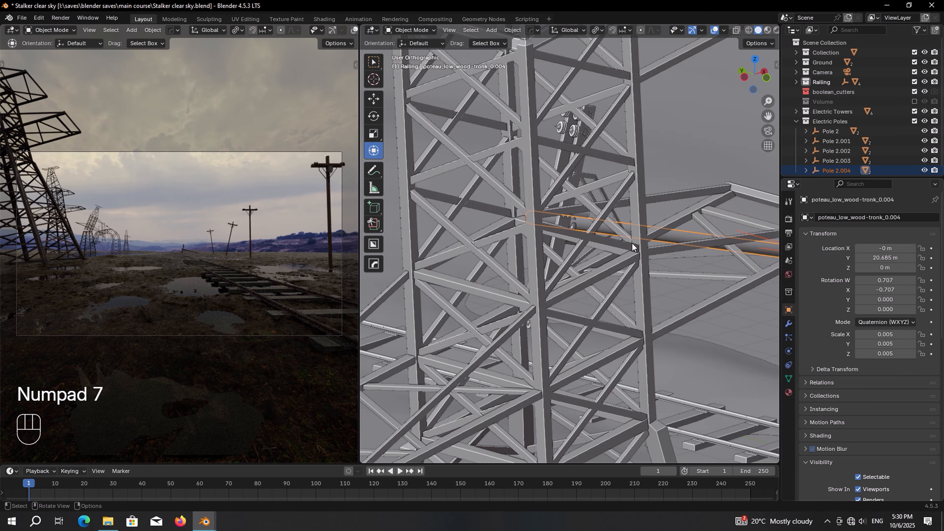
pyautogui.scroll(-5, 632, 244)
pyautogui.hotkey('shift', 'd')
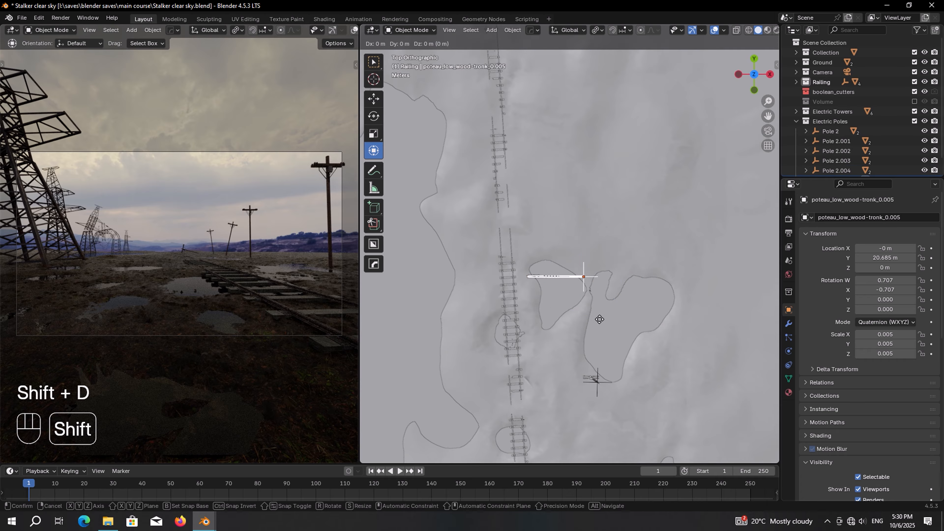
pyautogui.press('x')
pyautogui.press('y')
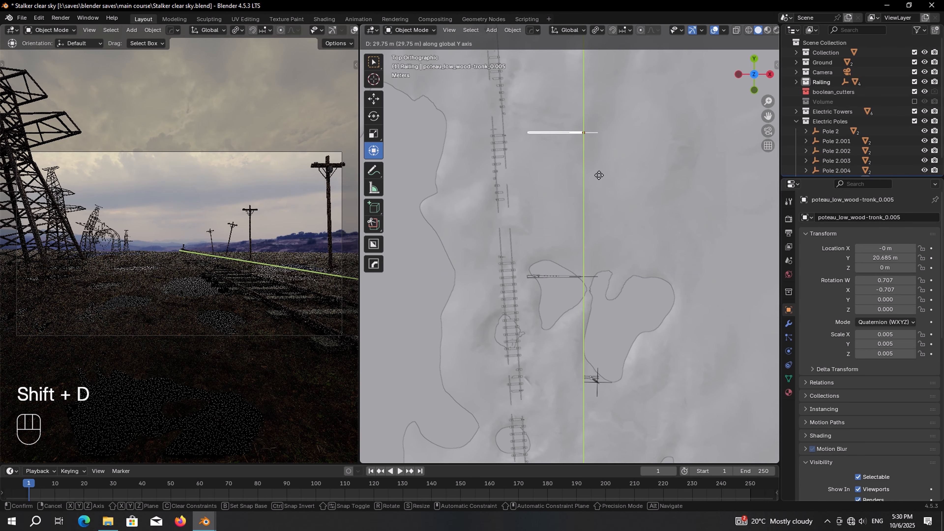
pyautogui.click(599, 175)
pyautogui.press('KP_Decimal')
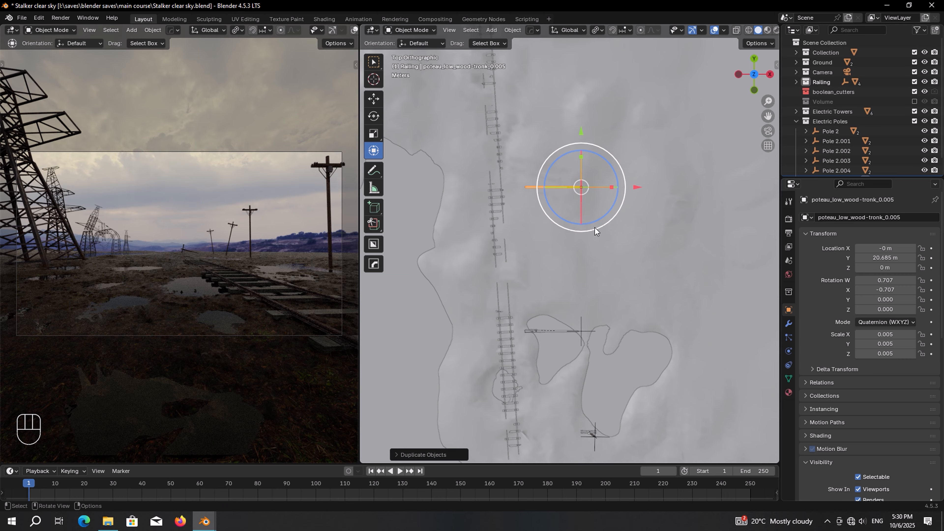
pyautogui.moveTo(597, 265); pyautogui.dragTo(619, 171, button='middle')
# Step: Stand Pole 2.005 upright, sink it slightly into the ground, and lean it gently on Y
pyautogui.hotkey('ctrl', 'z')
pyautogui.hotkey('alt', 'r')
pyautogui.keyDown('shift'); pyautogui.moveTo(619, 170); pyautogui.dragTo(592, 201, button='middle'); pyautogui.keyUp('shift')
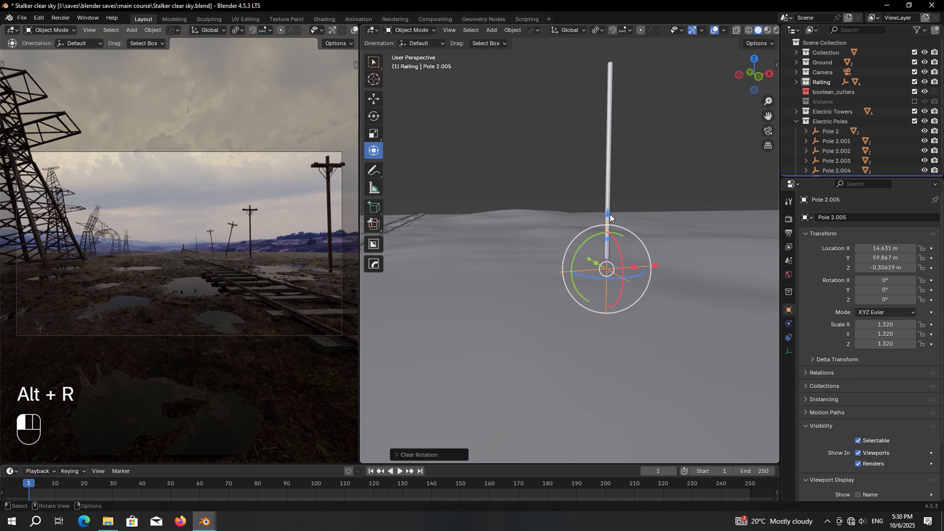
pyautogui.moveTo(610, 214); pyautogui.dragTo(611, 231)
pyautogui.press('r')
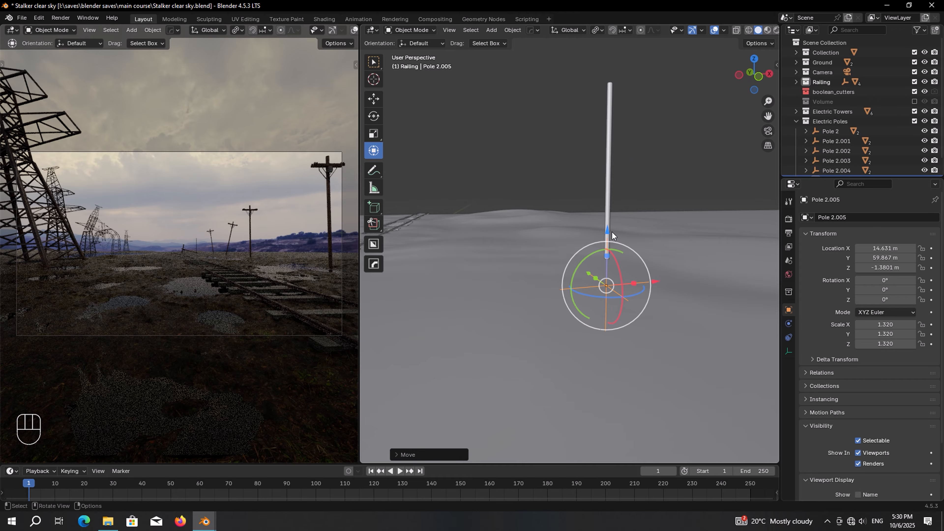
pyautogui.press('y')
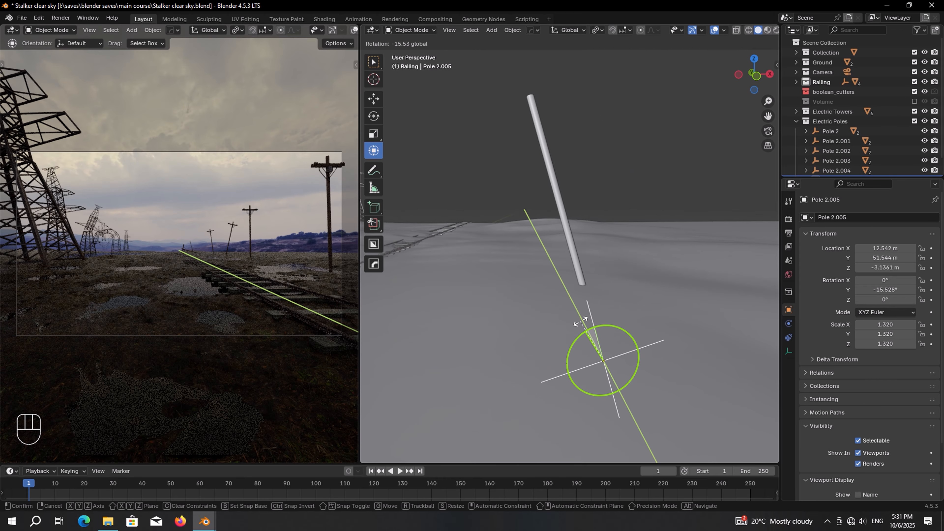
pyautogui.click(581, 322)
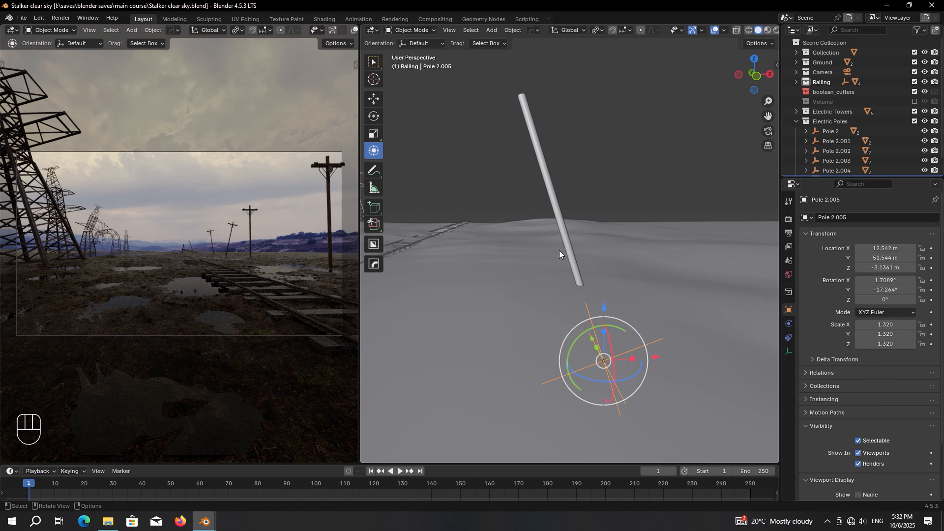
# Step: Place linked copy Pole 2.006 further along the tracks on Y, leaning about 17°
pyautogui.keyDown('shift'); pyautogui.click(565, 228); pyautogui.keyUp('shift')
pyautogui.press('KP_7')
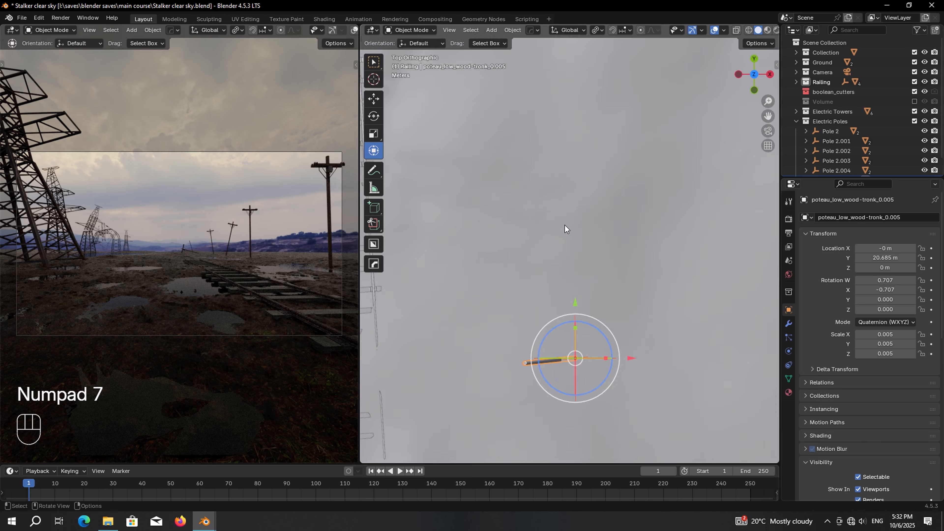
pyautogui.hotkey('alt', 'd')
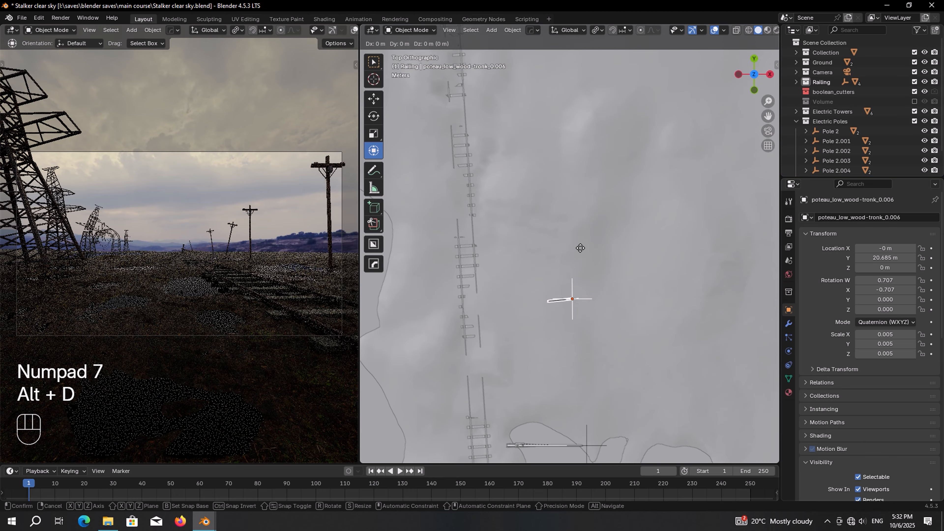
pyautogui.press('y')
pyautogui.click(575, 96)
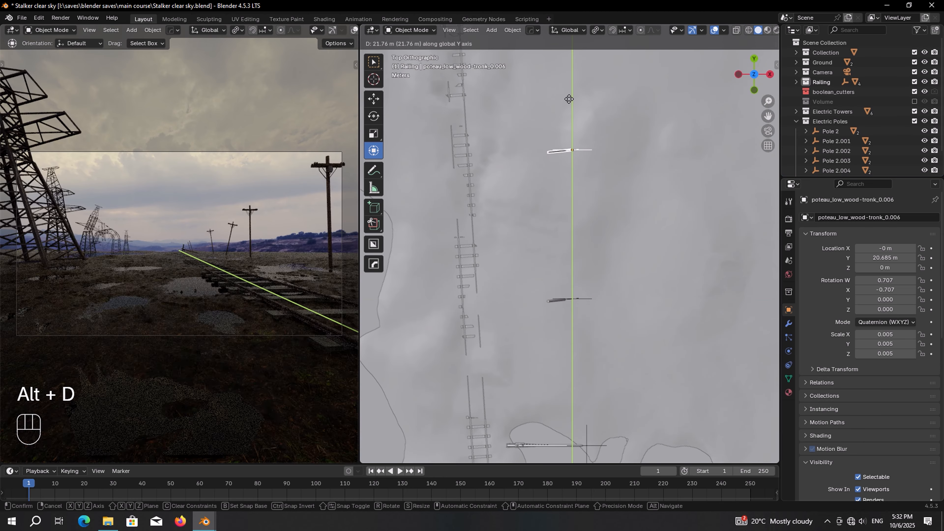
pyautogui.keyDown('shift'); pyautogui.moveTo(578, 172); pyautogui.dragTo(572, 246, button='middle'); pyautogui.keyUp('shift')
pyautogui.press('g')
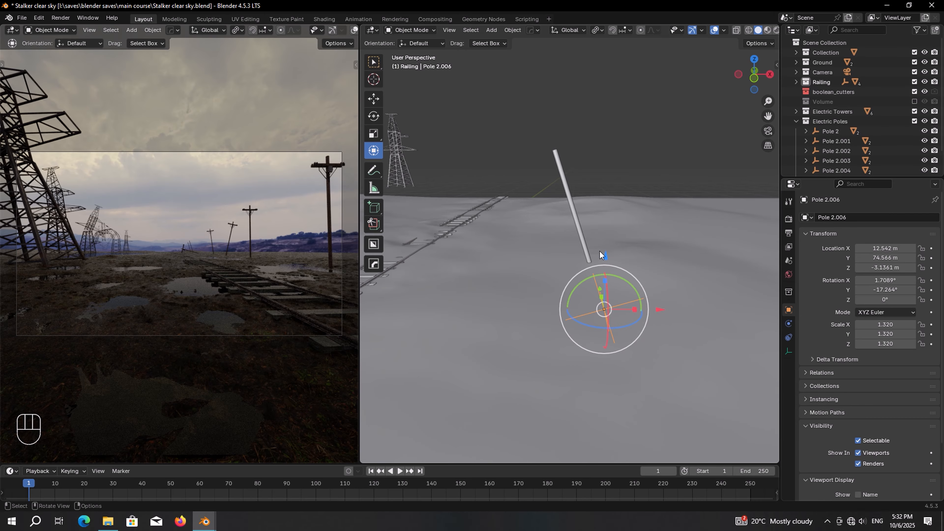
pyautogui.moveTo(600, 251); pyautogui.dragTo(609, 272, button='middle')
pyautogui.moveTo(602, 275); pyautogui.dragTo(616, 228)
pyautogui.rightClick(602, 267)
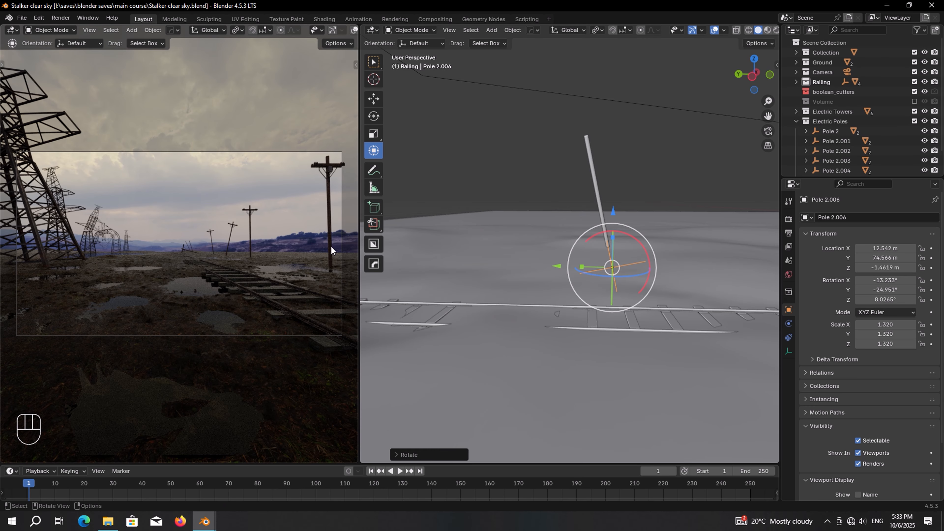
pyautogui.click(330, 246)
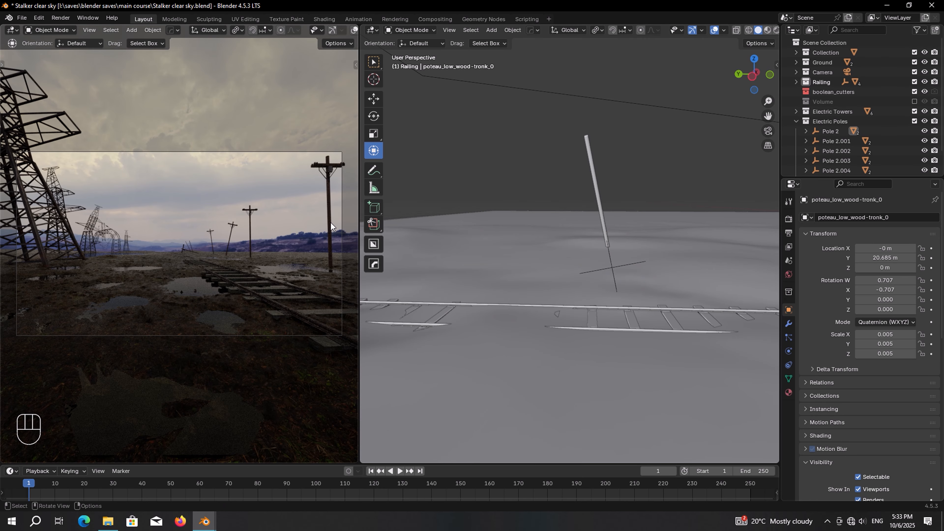
# Step: Select the Pole 2 pole and crossarm and view the whole terrain from directly above
pyautogui.press('KP_Decimal')
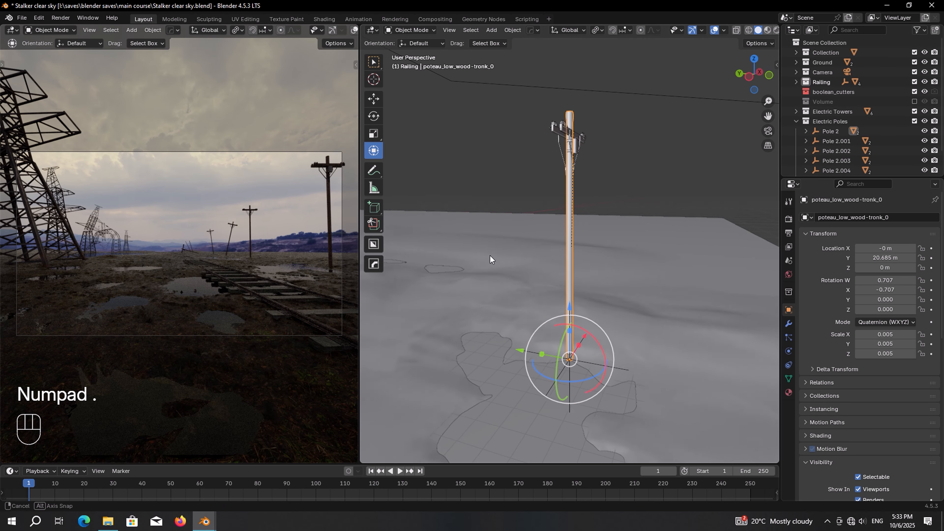
pyautogui.keyDown('shift'); pyautogui.click(623, 370); pyautogui.keyUp('shift')
pyautogui.keyDown('shift'); pyautogui.click(565, 129); pyautogui.keyUp('shift')
pyautogui.press('shift+KP_7')
pyautogui.scroll(-14, 539, 211)
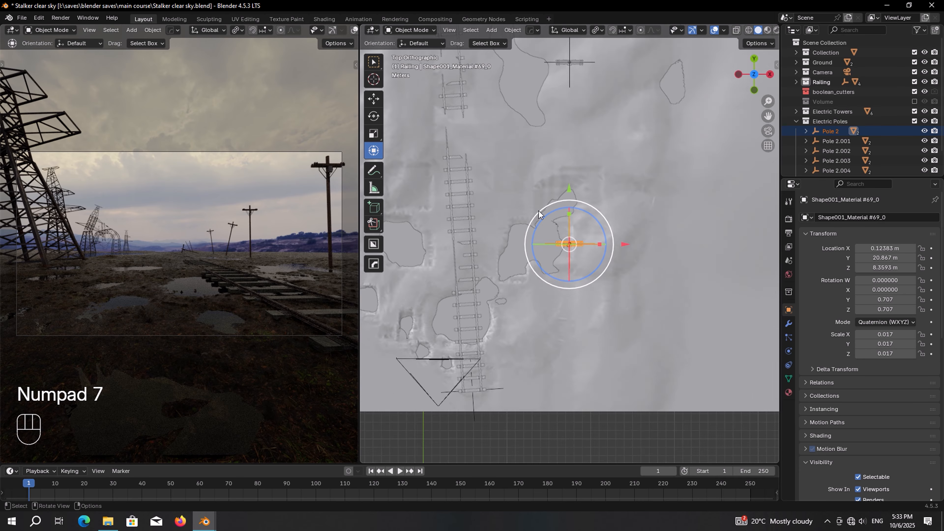
pyautogui.keyDown('shift'); pyautogui.moveTo(586, 214); pyautogui.dragTo(583, 316, button='middle'); pyautogui.keyUp('shift')
# Step: Place two linked copies of the pole further along the railway tracks
pyautogui.hotkey('alt', 'd')
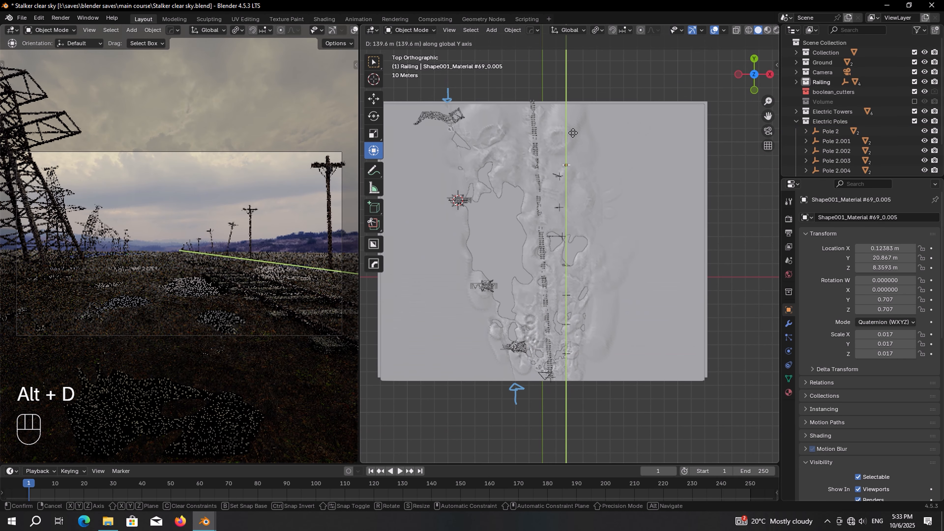
pyautogui.click(569, 116)
pyautogui.press('g')
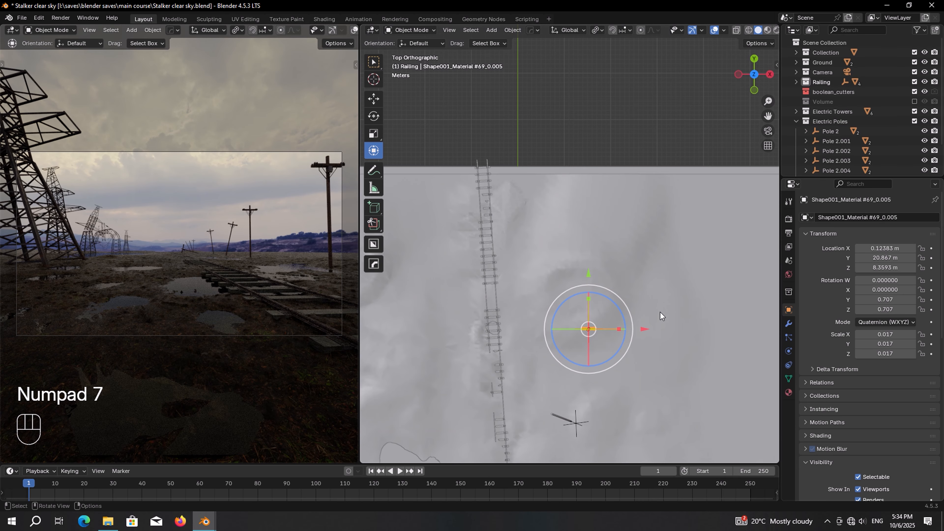
pyautogui.hotkey('alt', 'd')
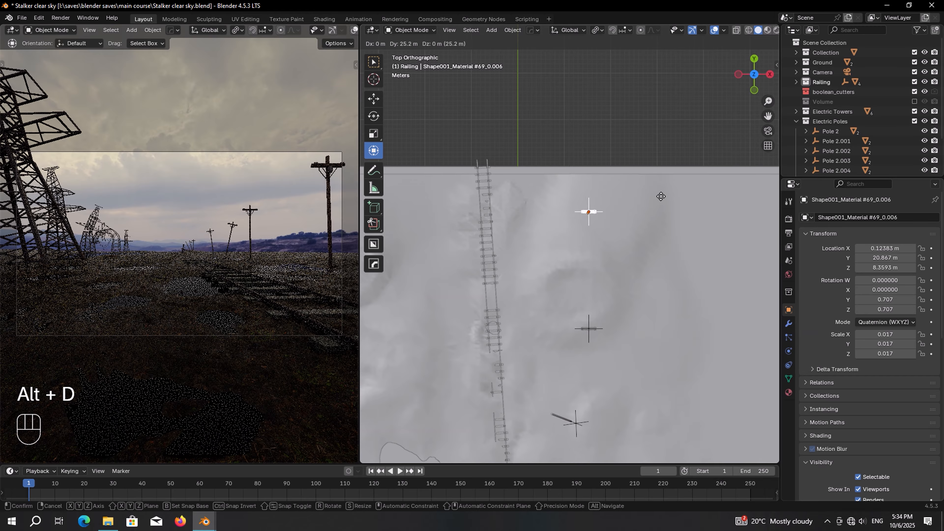
pyautogui.click(653, 237)
pyautogui.moveTo(654, 240); pyautogui.dragTo(625, 222, button='middle')
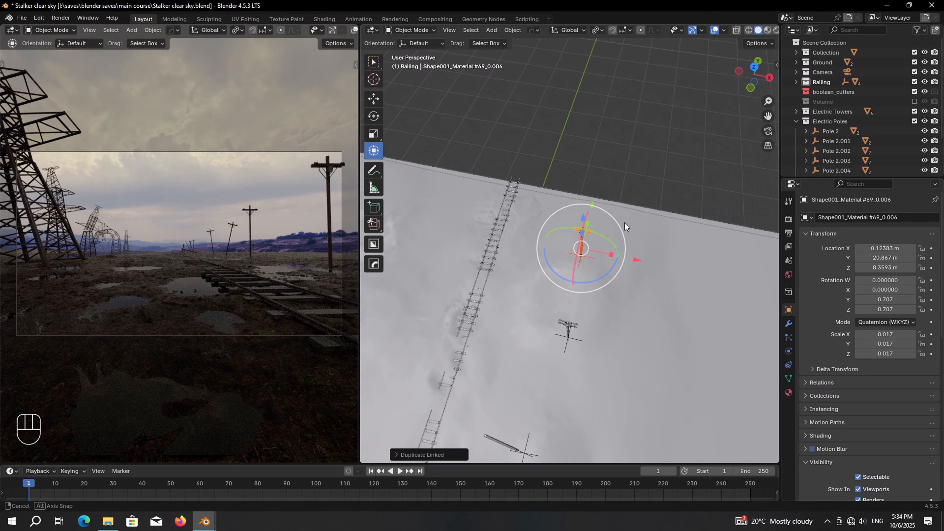
pyautogui.press('KP_7')
# Step: Add two more linked pole copies about 20 m apart along the line, up to Pole 2.010
pyautogui.hotkey('alt', 'd')
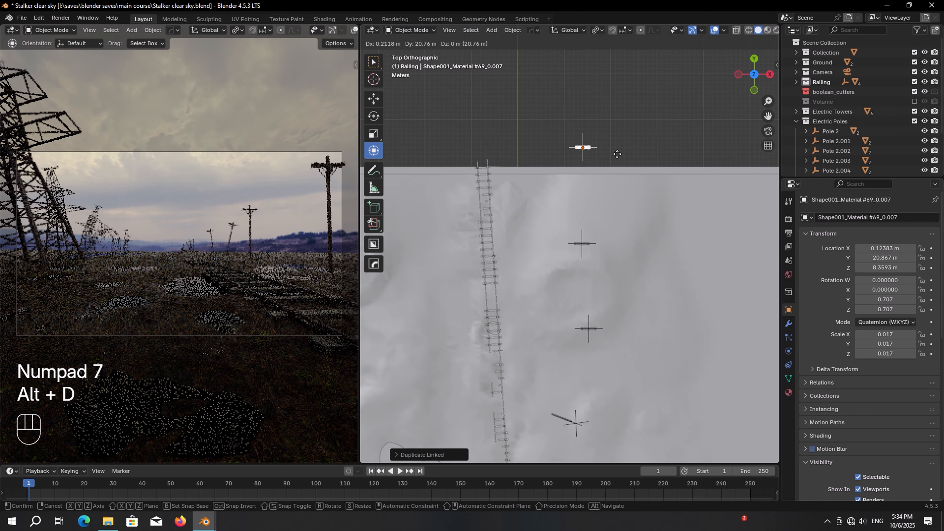
pyautogui.click(613, 178)
pyautogui.hotkey('alt', 'd')
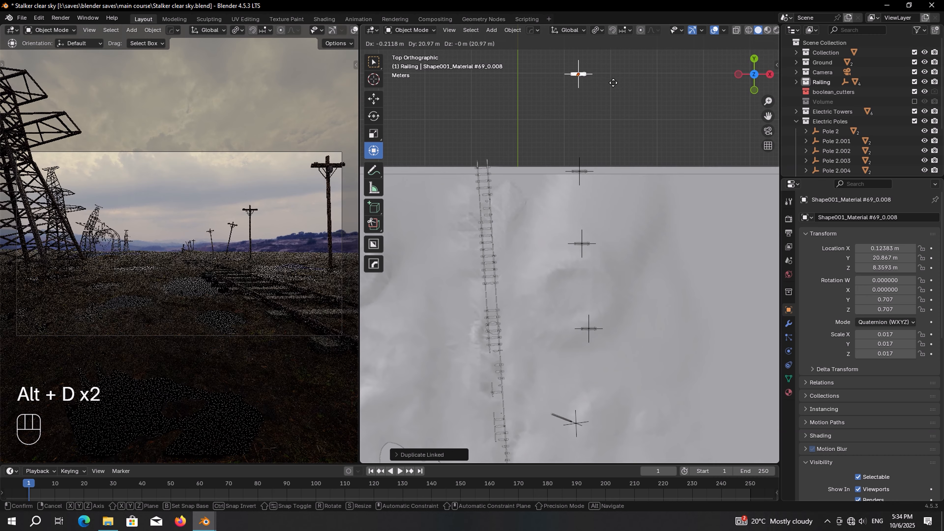
pyautogui.click(610, 79)
pyautogui.moveTo(637, 151); pyautogui.dragTo(602, 163, button='middle')
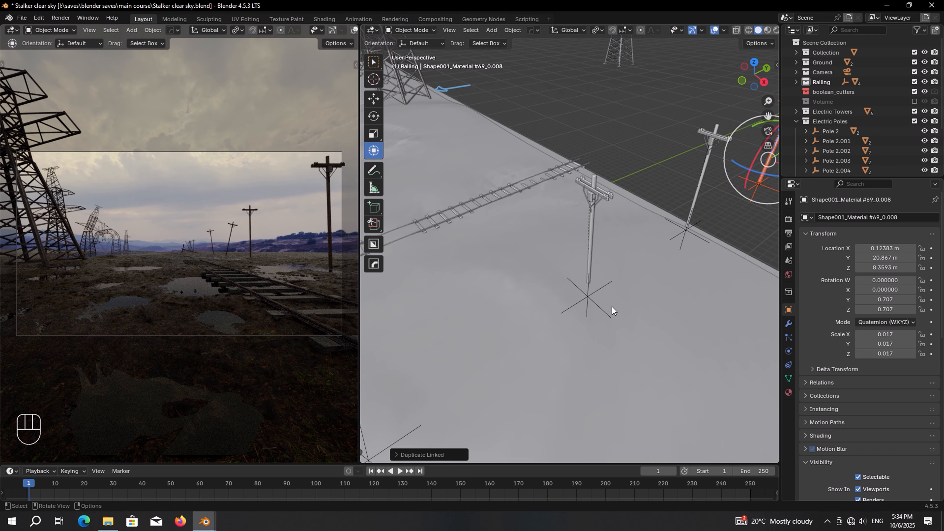
pyautogui.moveTo(609, 307); pyautogui.dragTo(610, 167, button='middle')
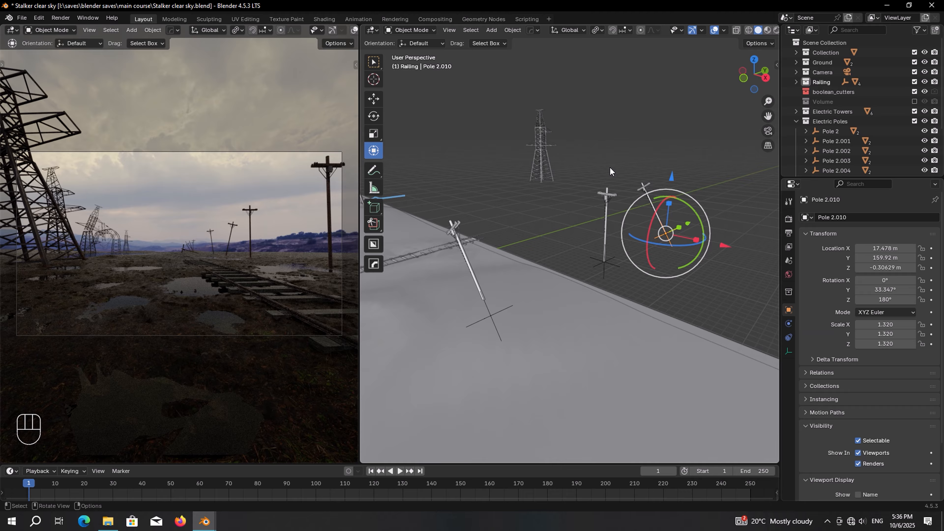